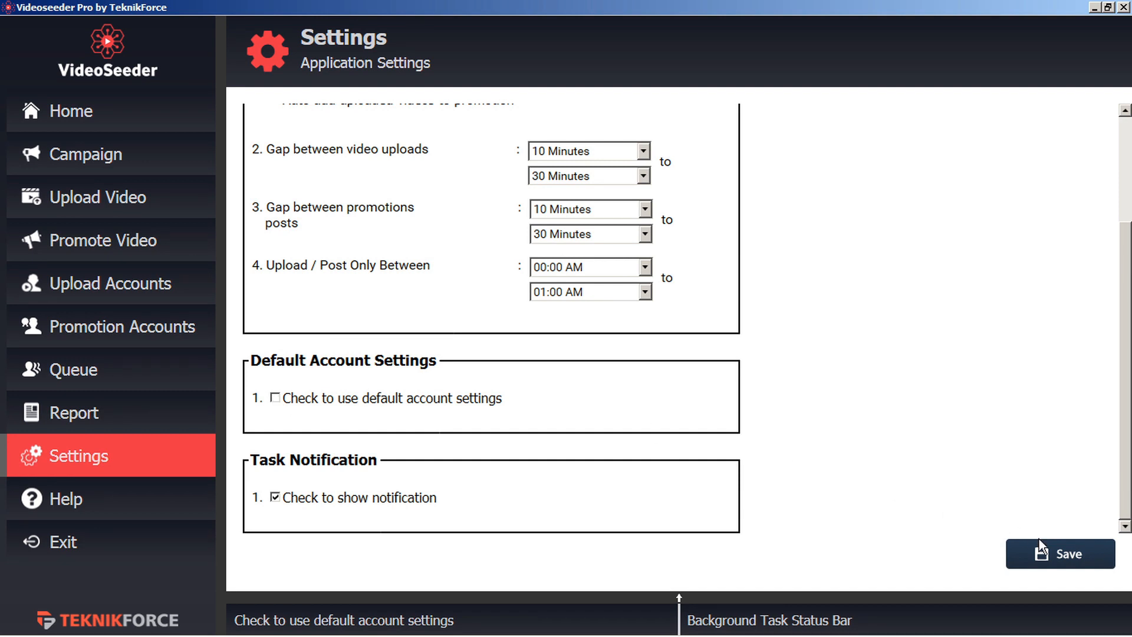
Save the VideoSeeder Pro settings with default account settings off and notifications on.
{"action": "left_click", "coordinate": [1054, 556]}
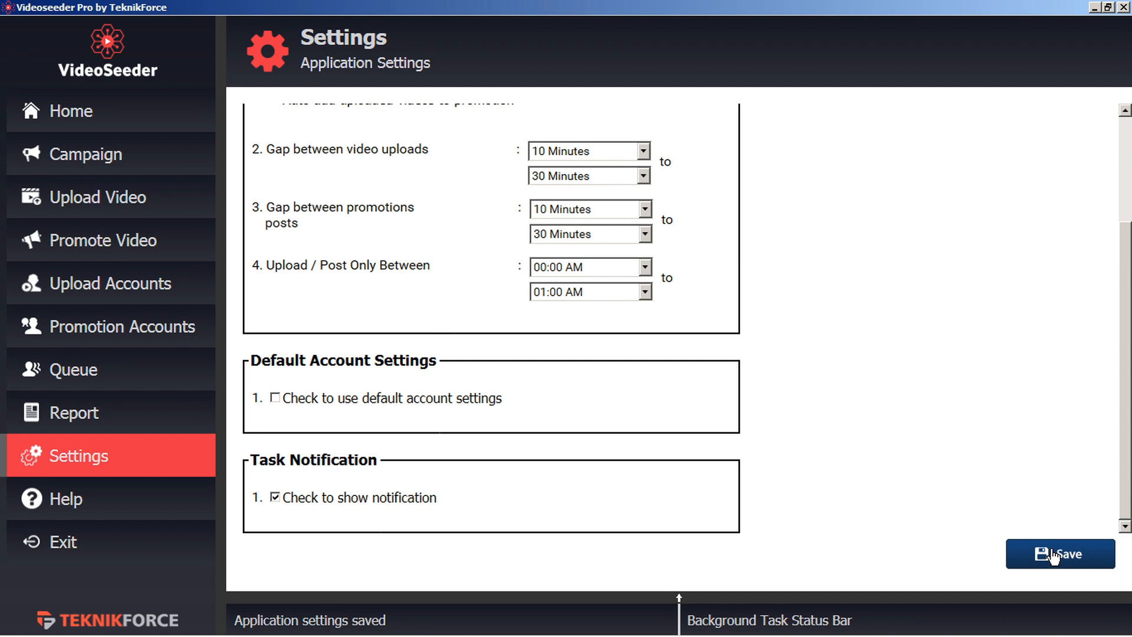
Add a new upload account under Upload Accounts, choosing YouTube as its platform.
{"action": "left_click", "coordinate": [122, 292]}
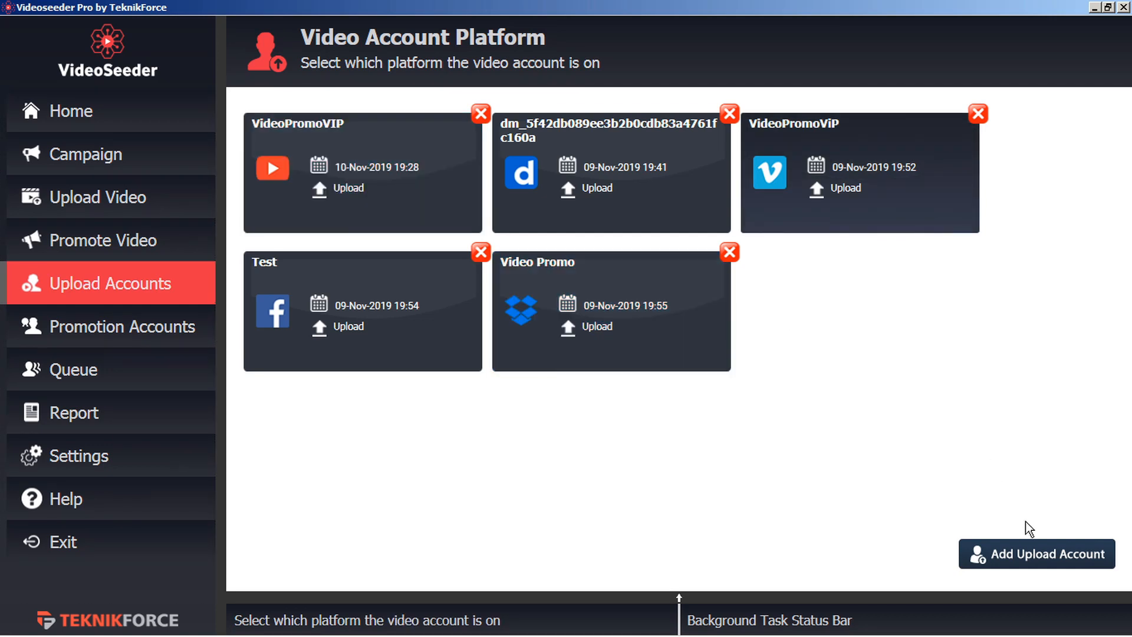
{"action": "left_click", "coordinate": [1015, 557]}
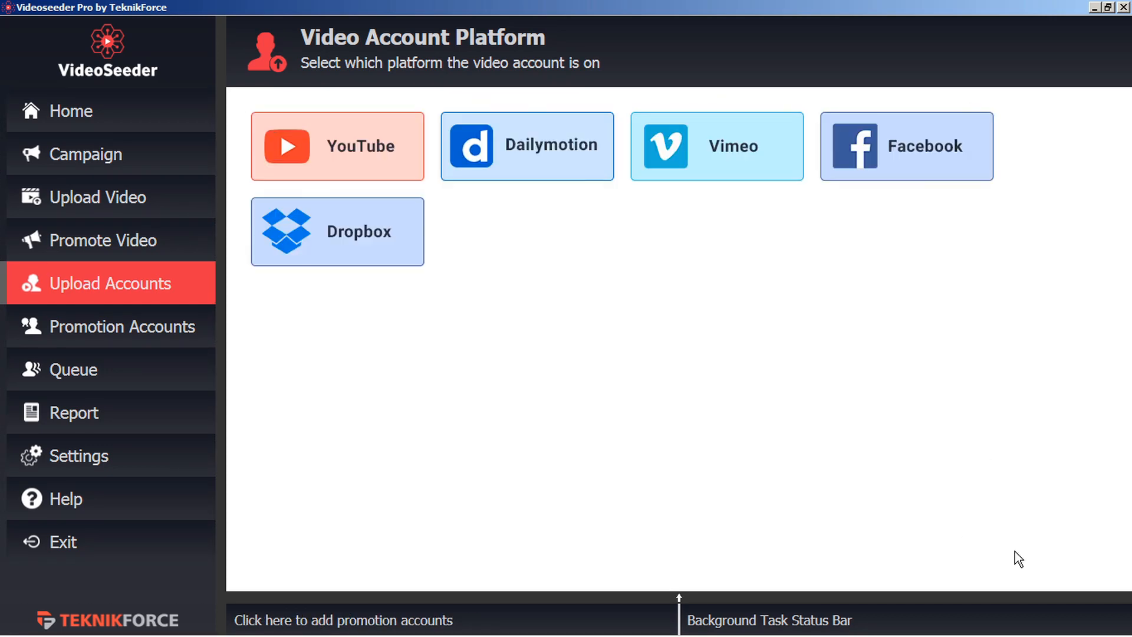
{"action": "left_click", "coordinate": [355, 154]}
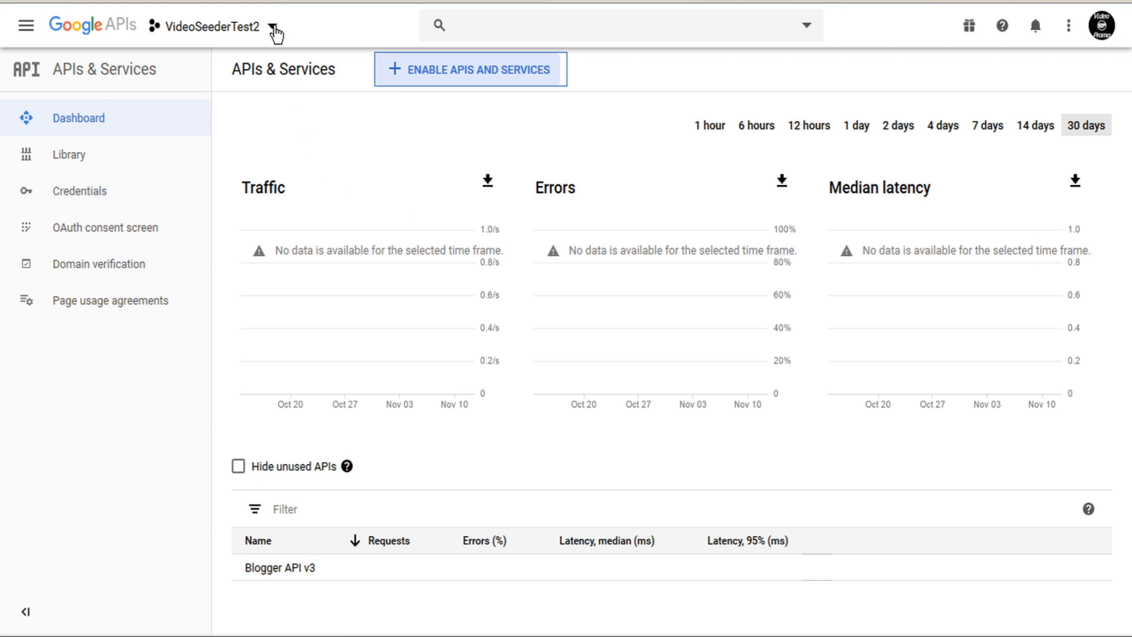
Create a new Google APIs Console project called VideoSeederTest3.
{"action": "left_click", "coordinate": [271, 28]}
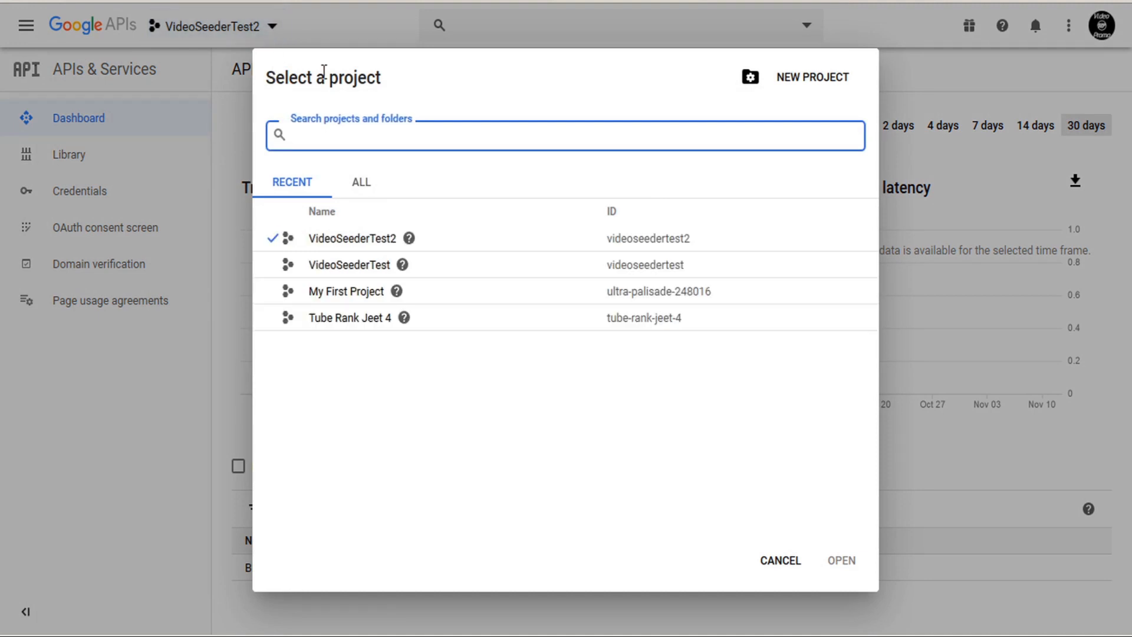
{"action": "left_click", "coordinate": [824, 86]}
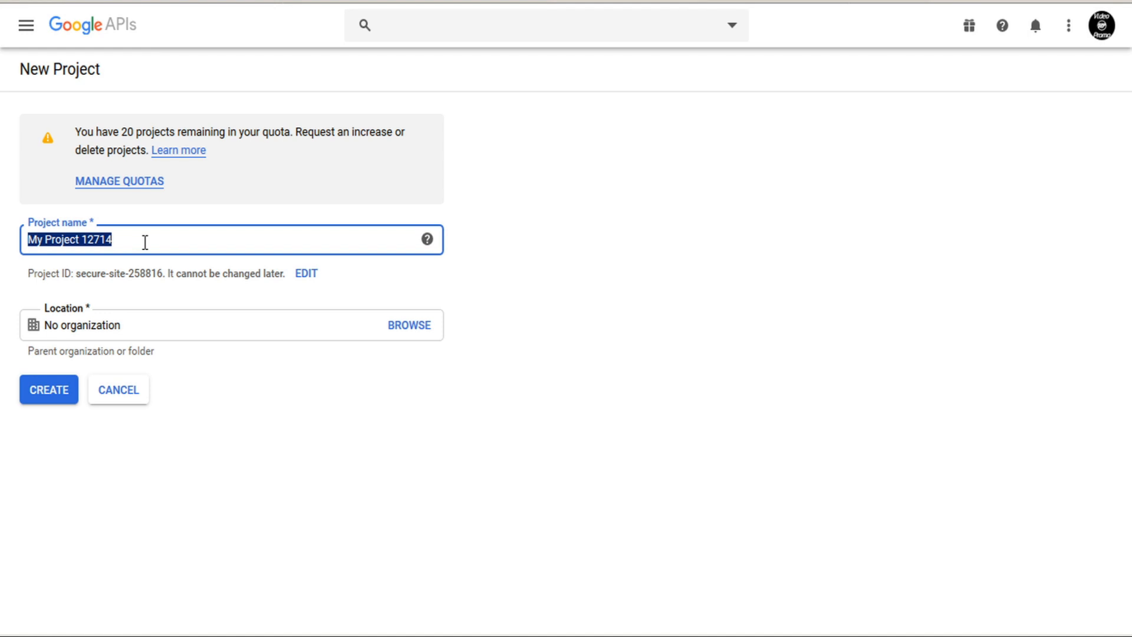
{"action": "type", "text": "VideoSeederTest3"}
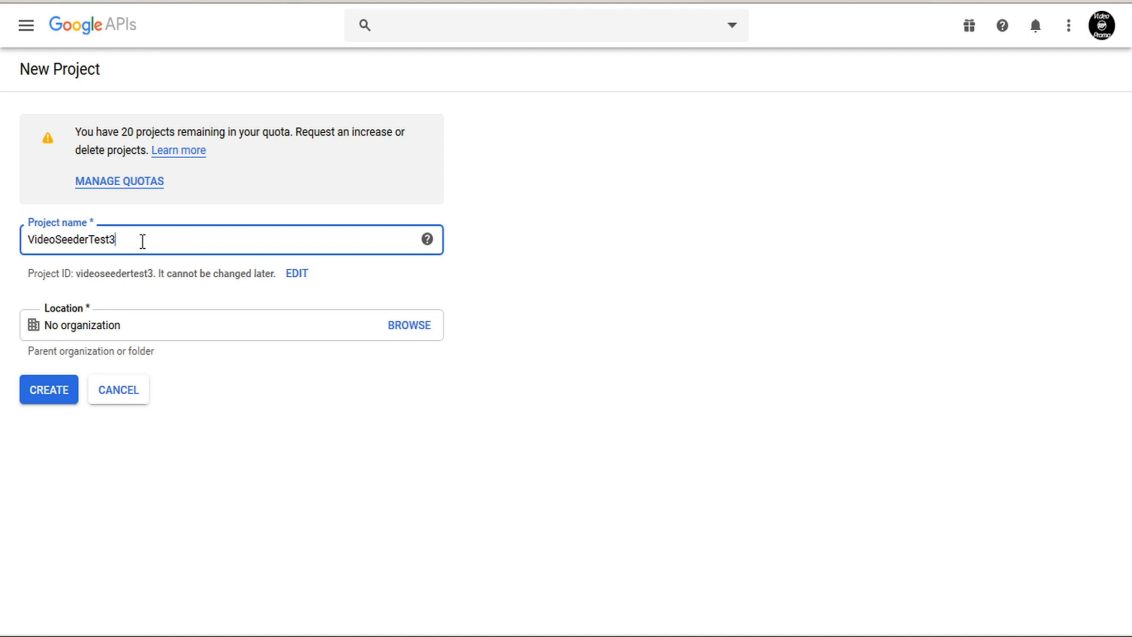
{"action": "left_click", "coordinate": [42, 403]}
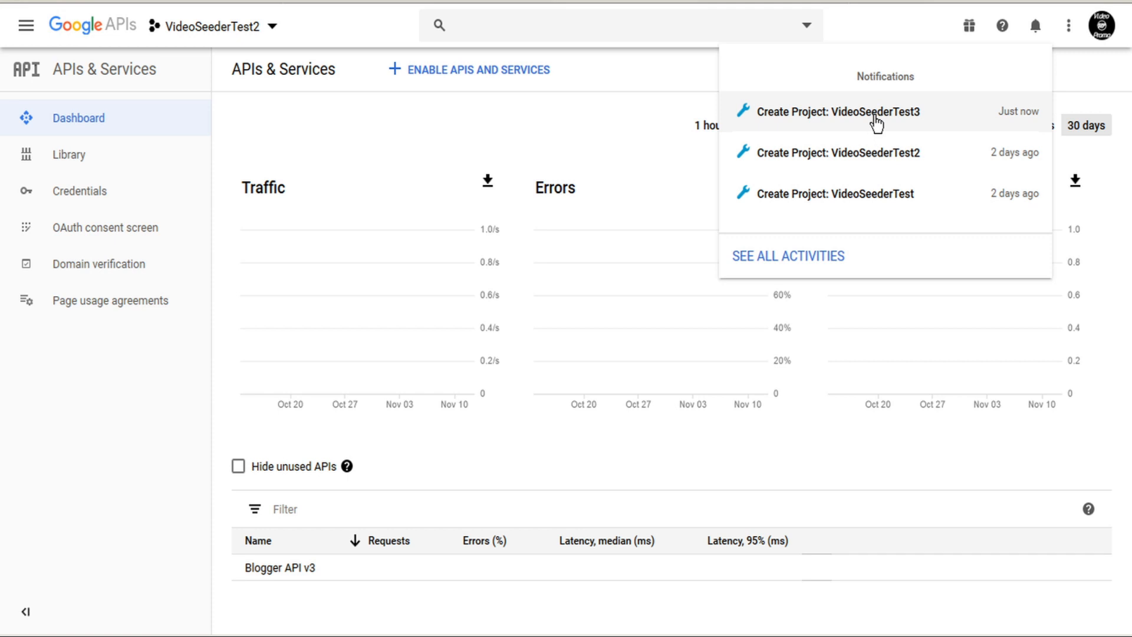
{"action": "left_click", "coordinate": [275, 29]}
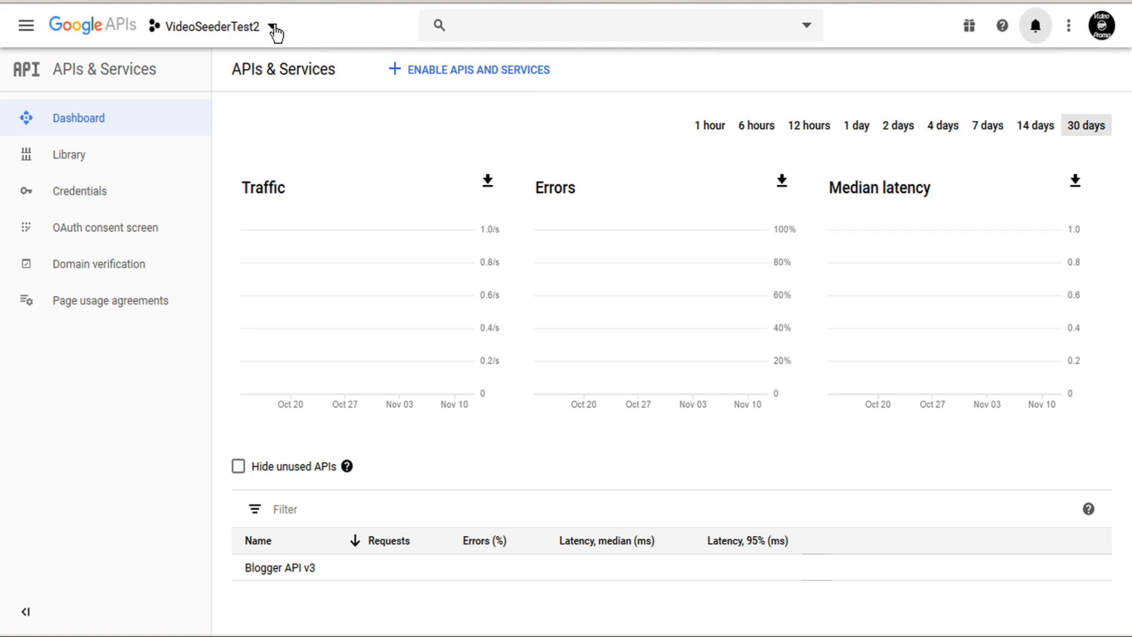
Switch to VideoSeederTest3 and open YouTube Data API v3 via a 'youtube' library search.
{"action": "left_click", "coordinate": [273, 27]}
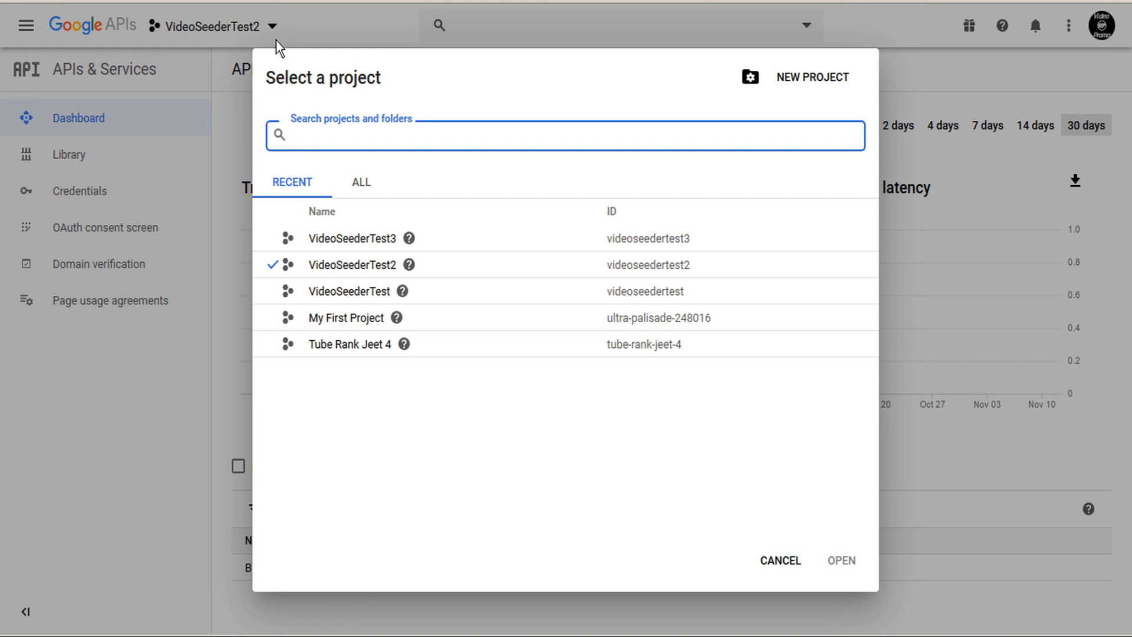
{"action": "left_click", "coordinate": [345, 239]}
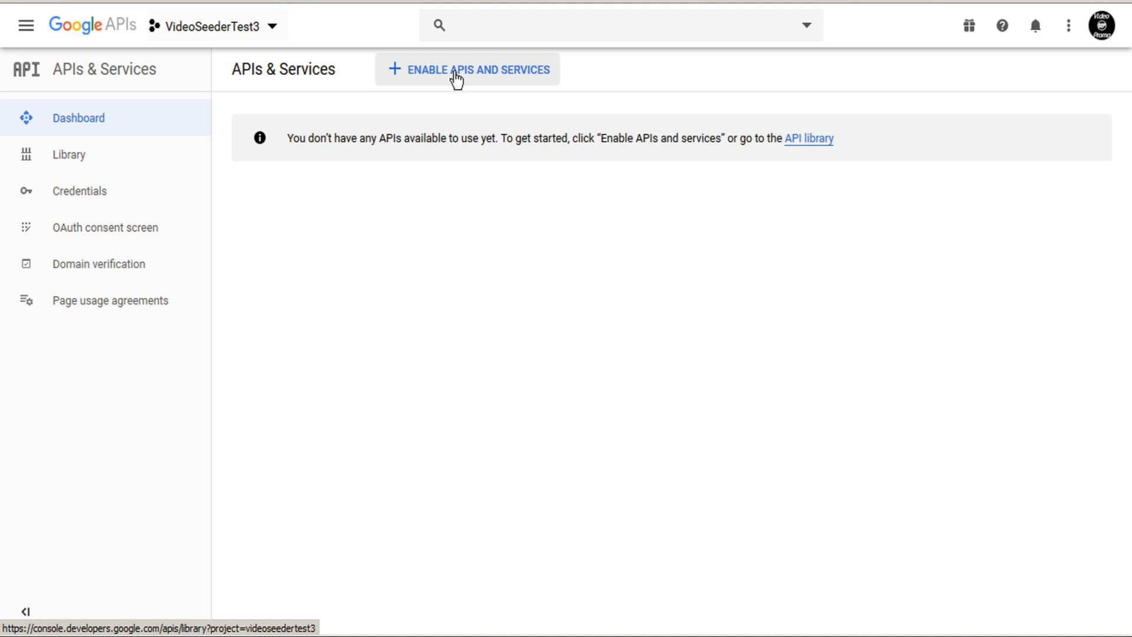
{"action": "left_click", "coordinate": [457, 78]}
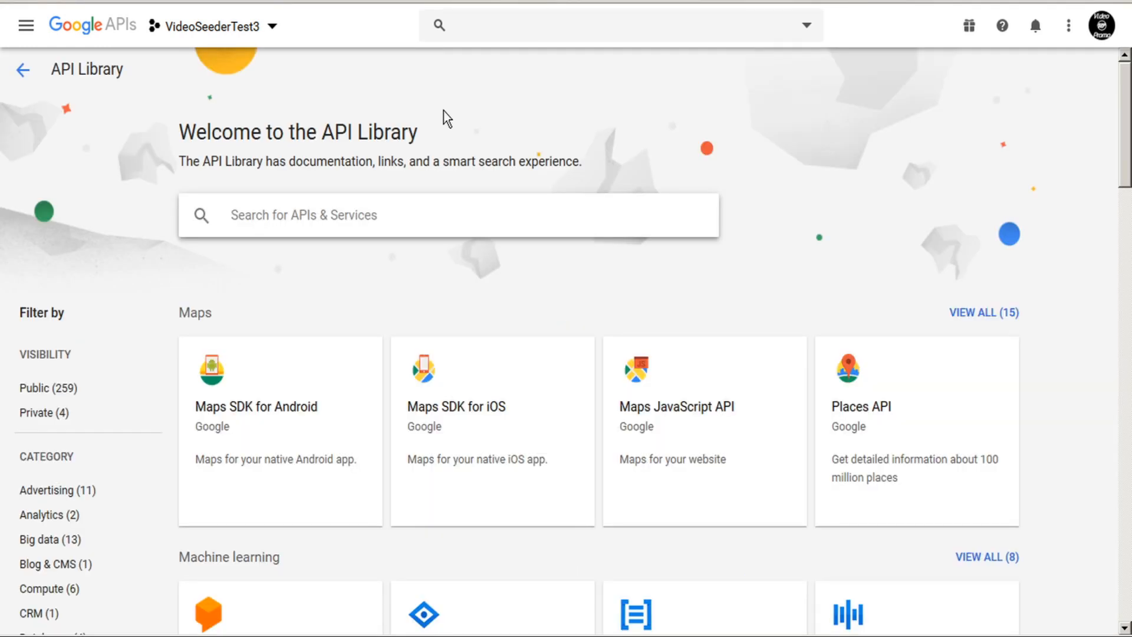
{"action": "scroll", "coordinate": [447, 118], "scroll_direction": "down", "scroll_amount": 2}
{"action": "scroll", "coordinate": [446, 118], "scroll_direction": "down", "scroll_amount": 14}
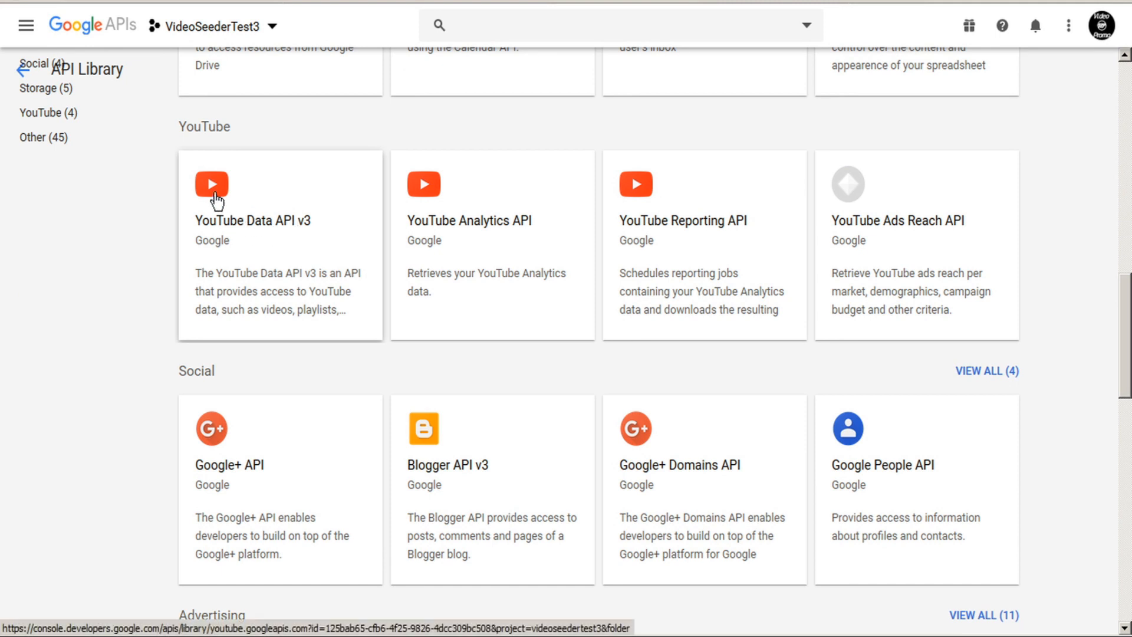
{"action": "scroll", "coordinate": [250, 246], "scroll_direction": "up", "scroll_amount": 15}
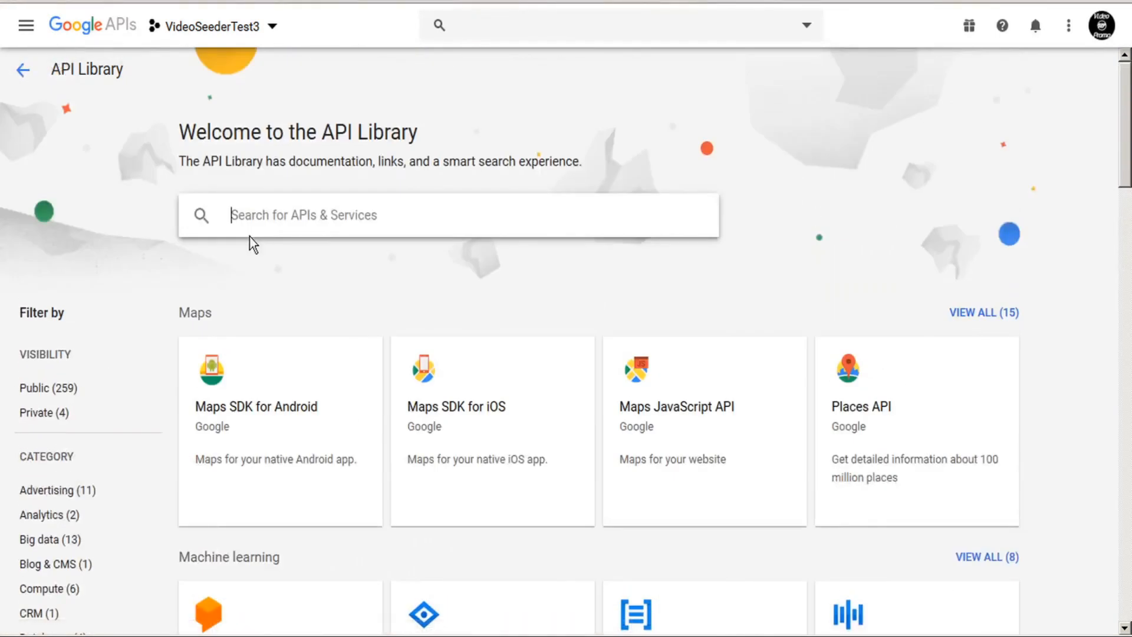
{"action": "type", "text": "youtube"}
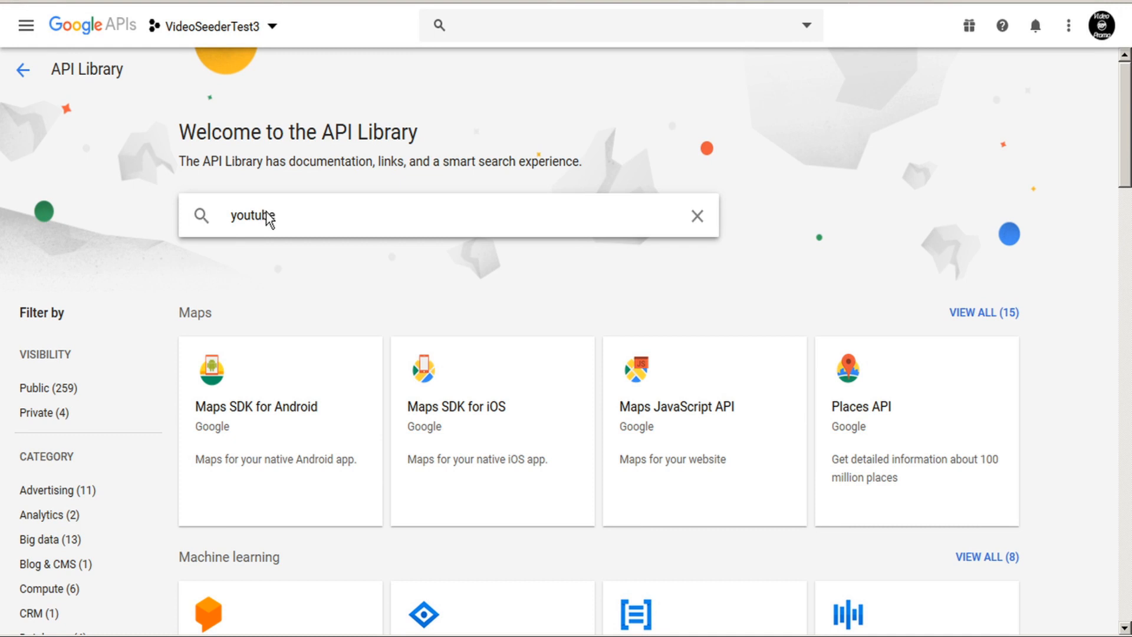
{"action": "key", "text": "Return"}
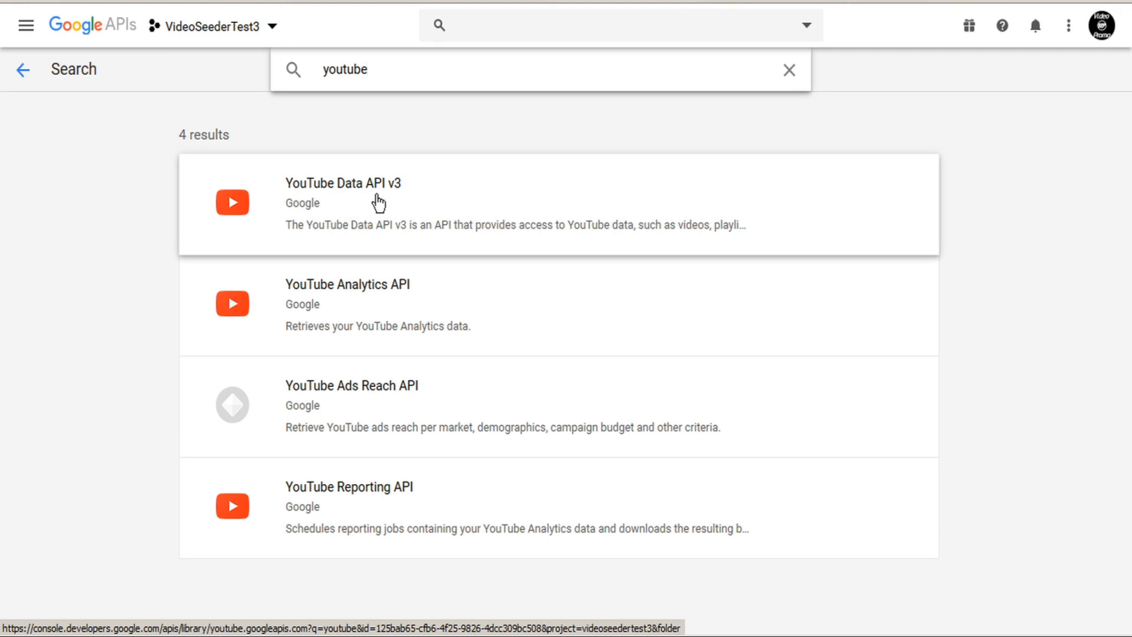
{"action": "left_click", "coordinate": [400, 203]}
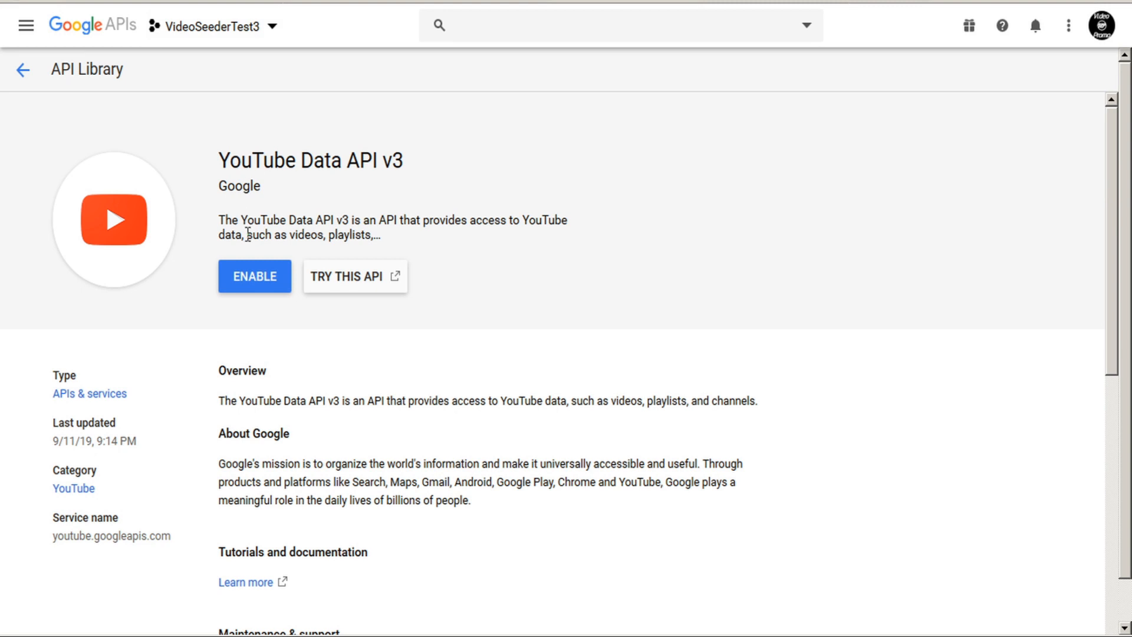
Enable YouTube Data API v3 and request user-data credentials for an Other UI (Windows, CLI tool) caller.
{"action": "left_click", "coordinate": [257, 284]}
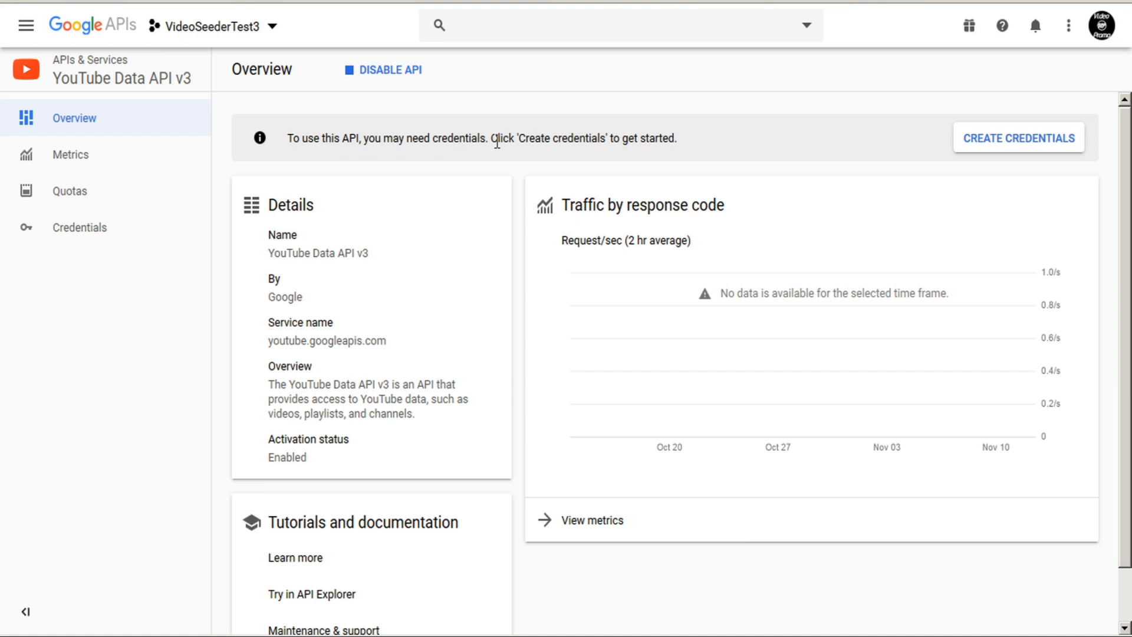
{"action": "left_click", "coordinate": [1029, 144]}
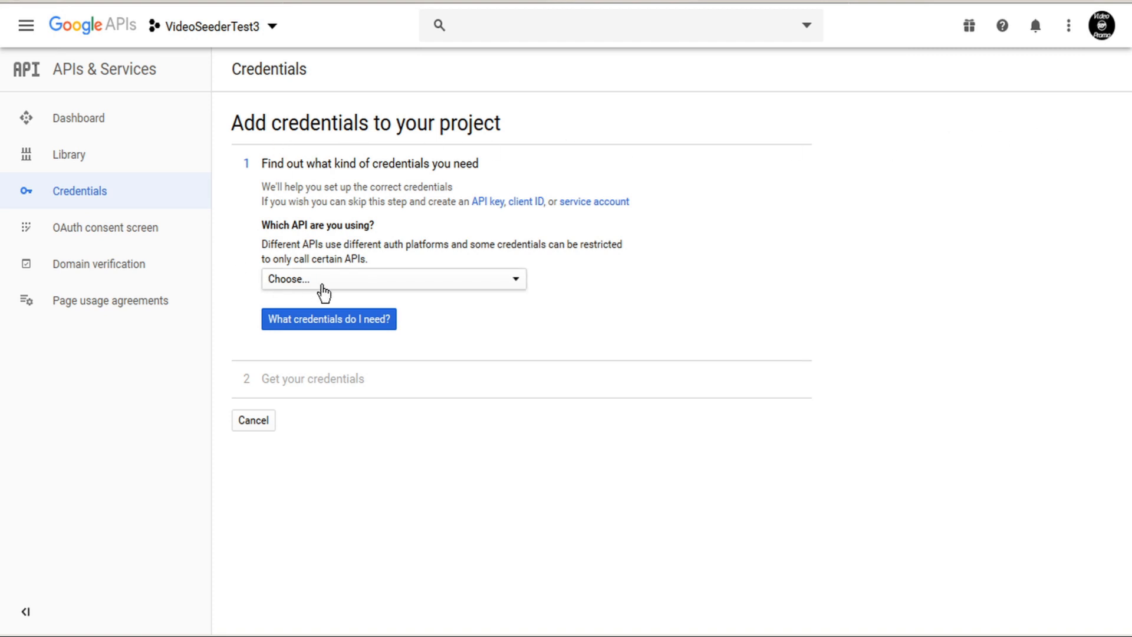
{"action": "left_click", "coordinate": [352, 285]}
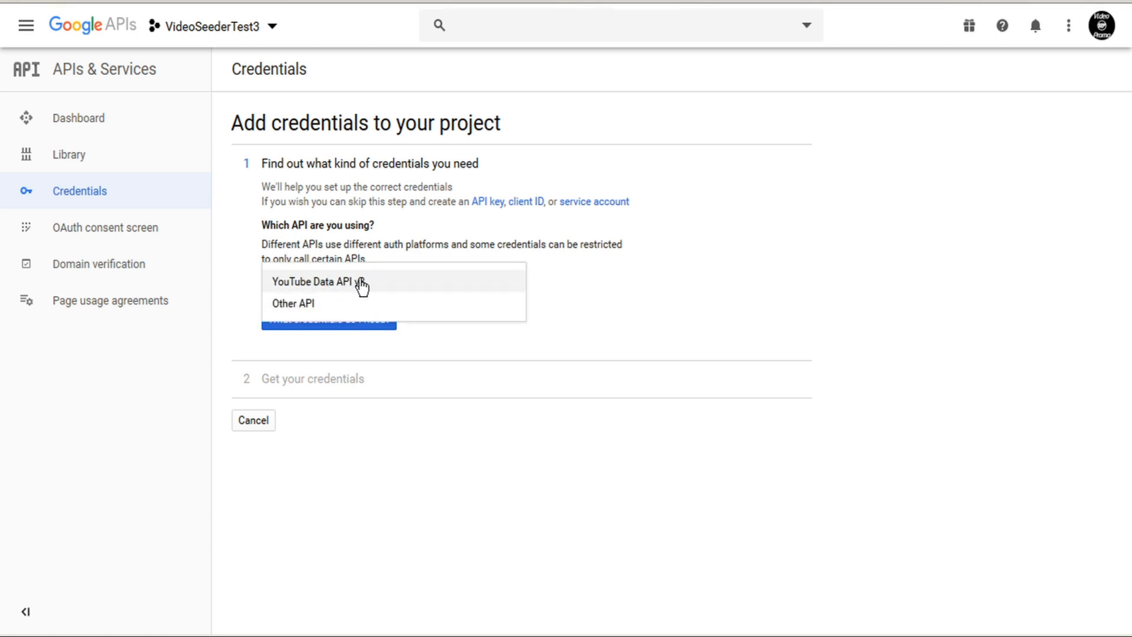
{"action": "left_click", "coordinate": [361, 285]}
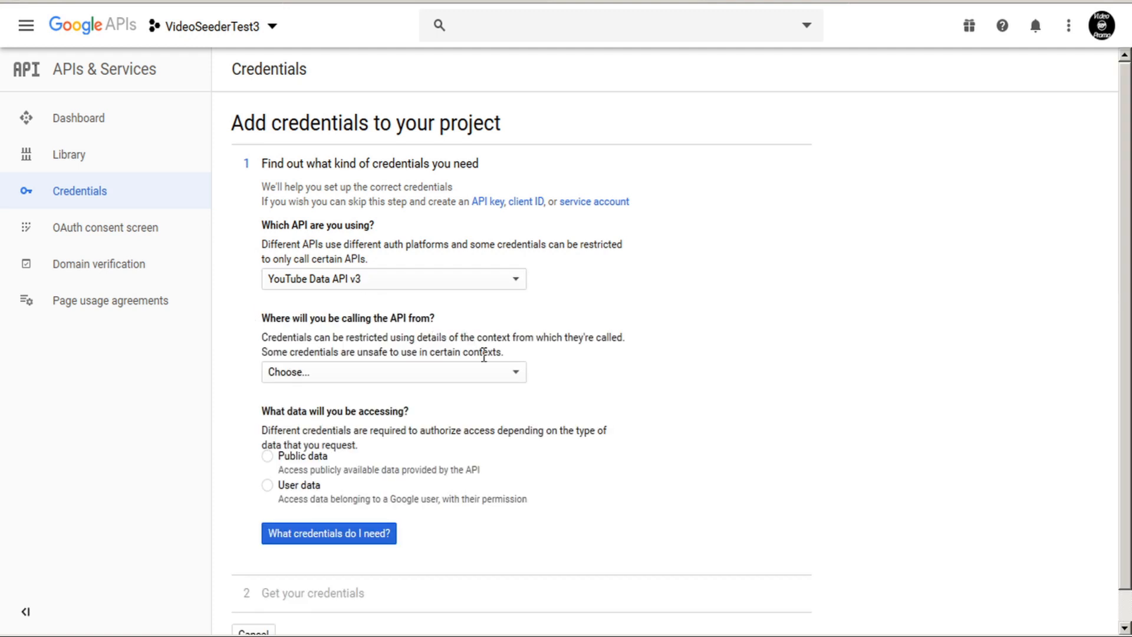
{"action": "left_click", "coordinate": [516, 376]}
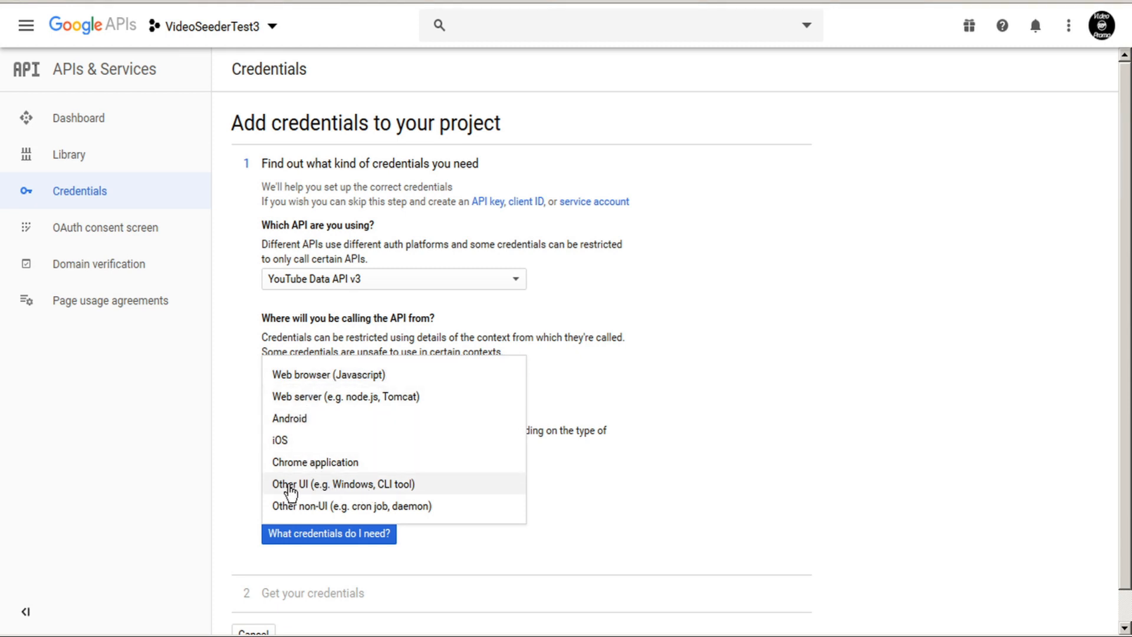
{"action": "left_click", "coordinate": [359, 485]}
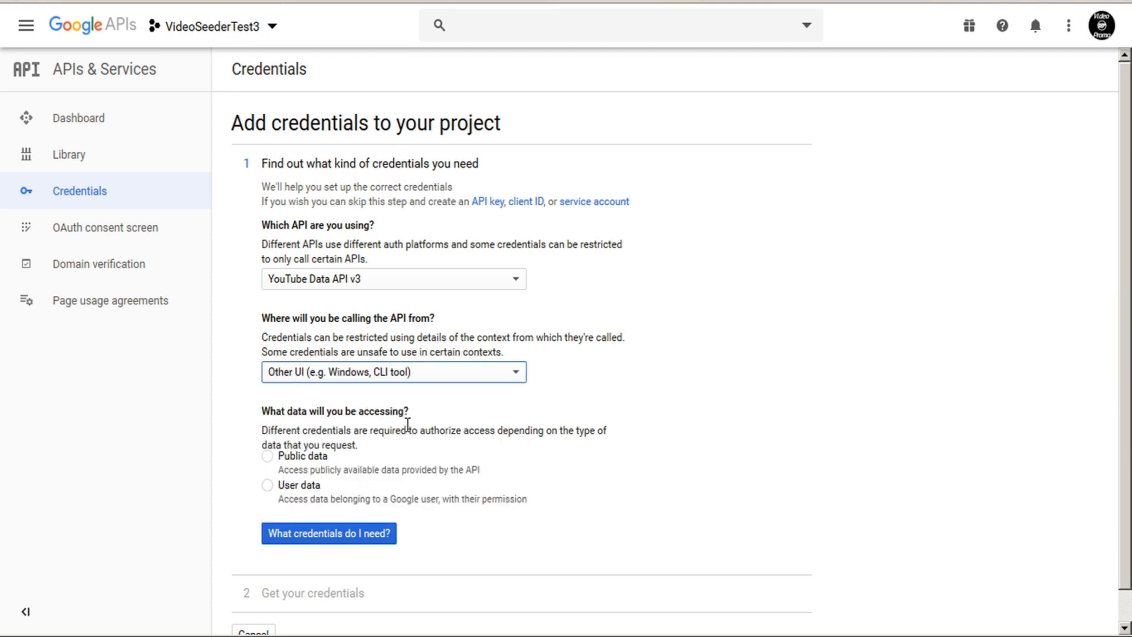
{"action": "left_click", "coordinate": [267, 484]}
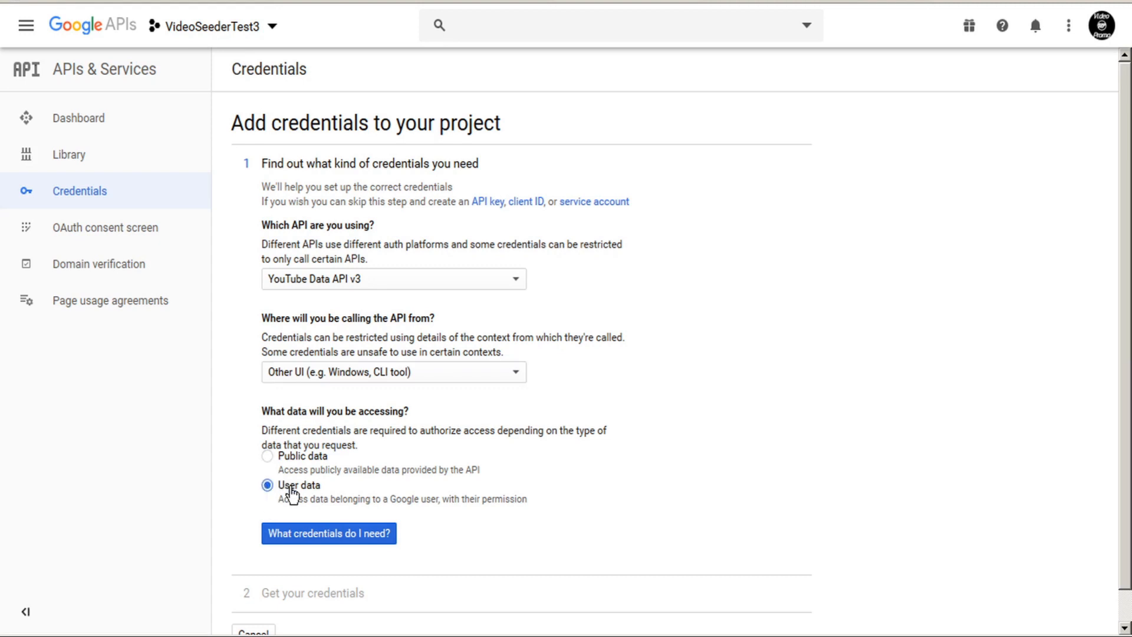
{"action": "left_click", "coordinate": [326, 536]}
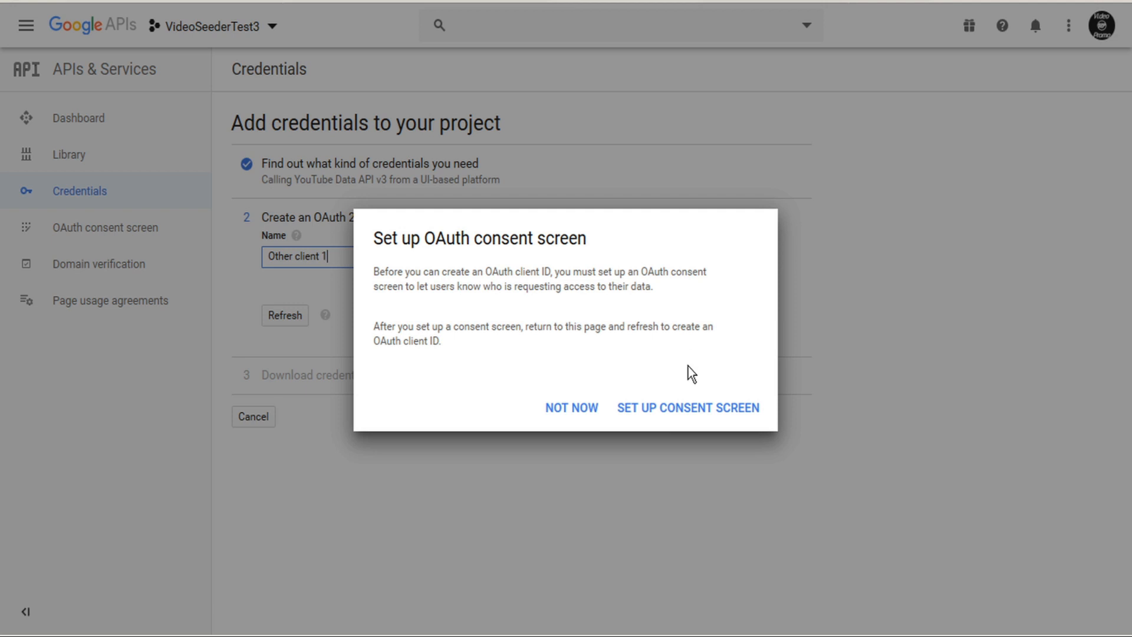
Save an OAuth consent screen with application name VideoSeederTest3.
{"action": "left_click", "coordinate": [685, 407]}
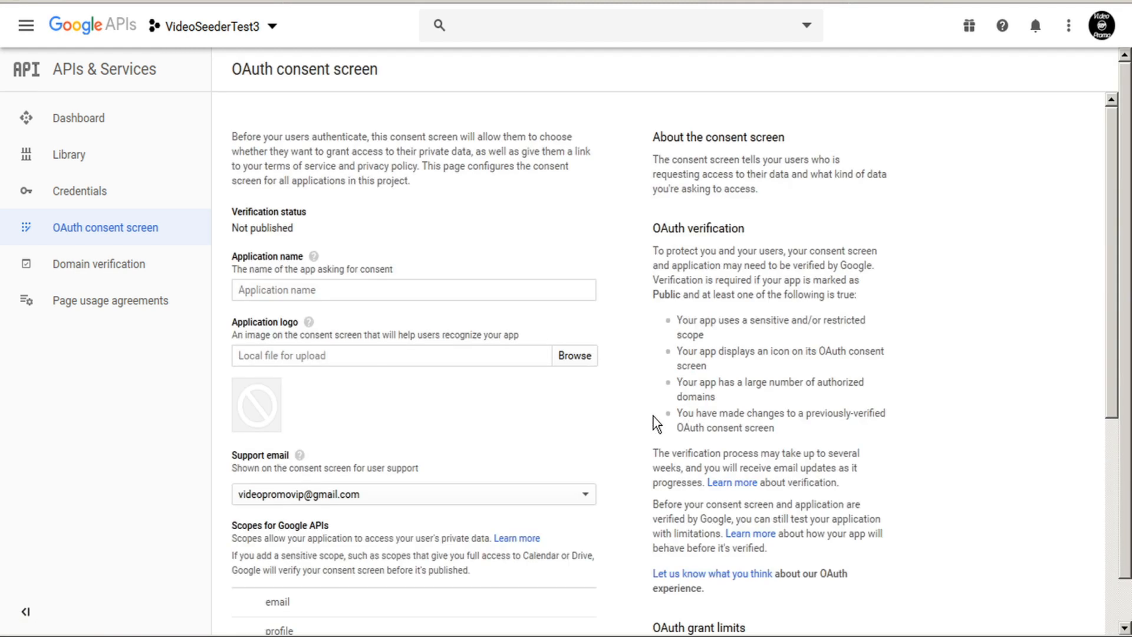
{"action": "left_click", "coordinate": [348, 290]}
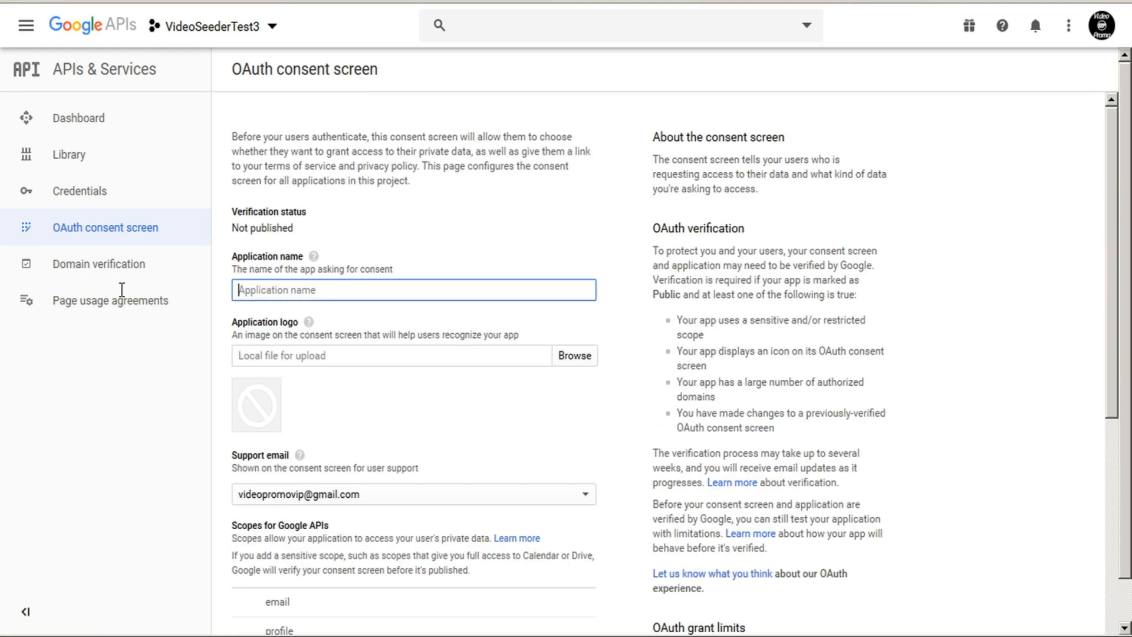
{"action": "type", "text": "Video"}
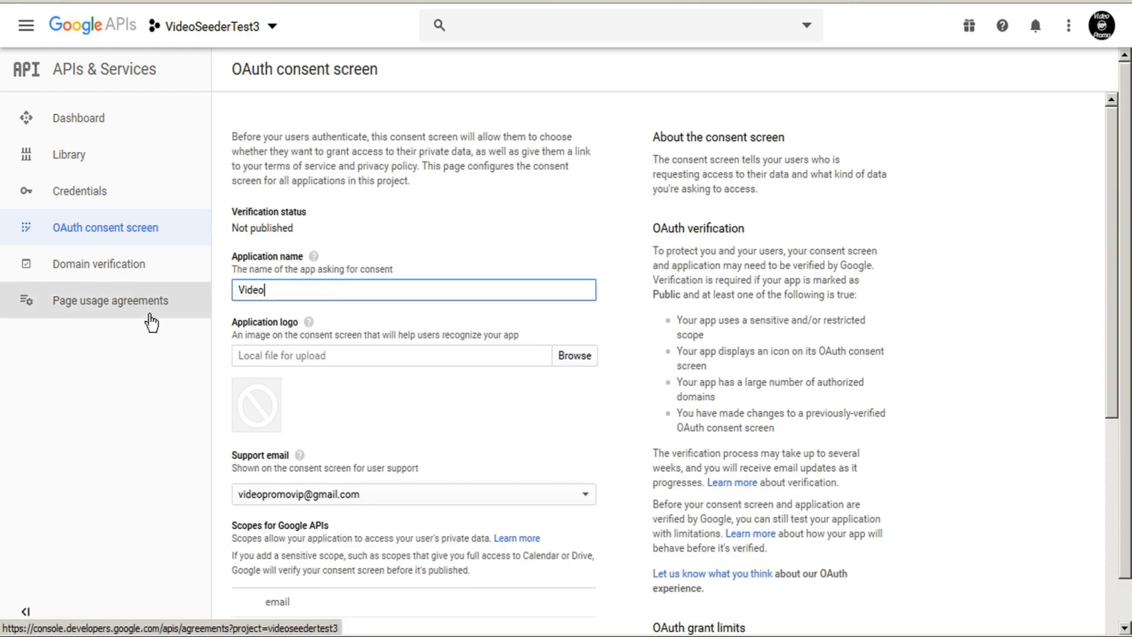
{"action": "type", "text": "SeederTest3"}
{"action": "scroll", "coordinate": [217, 317], "scroll_direction": "down", "scroll_amount": 8}
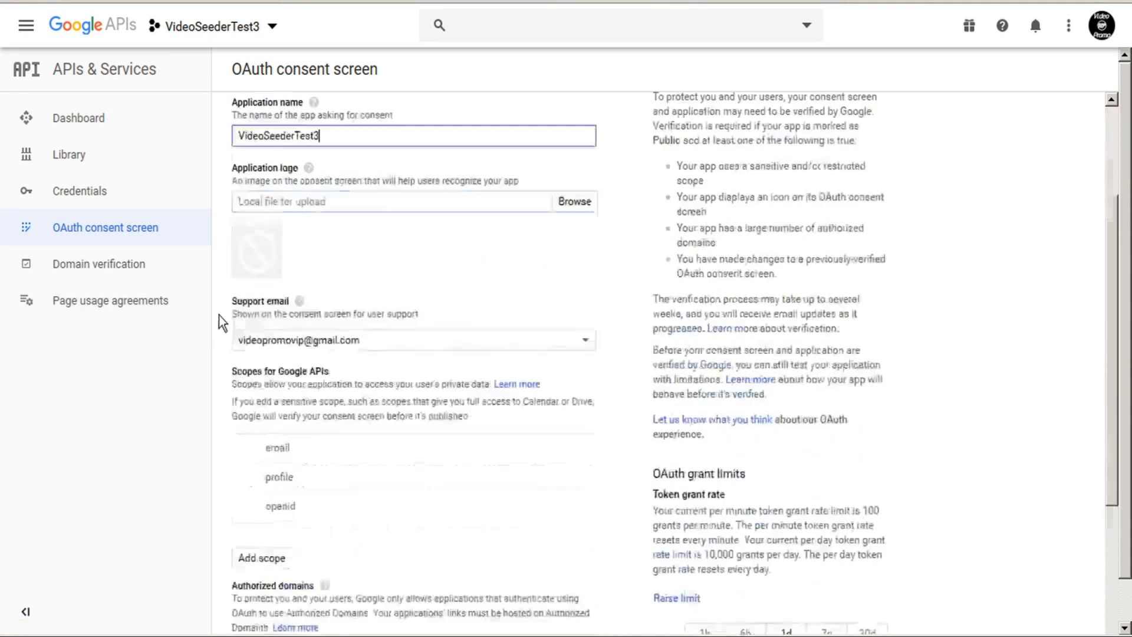
{"action": "scroll", "coordinate": [225, 296], "scroll_direction": "down", "scroll_amount": 1}
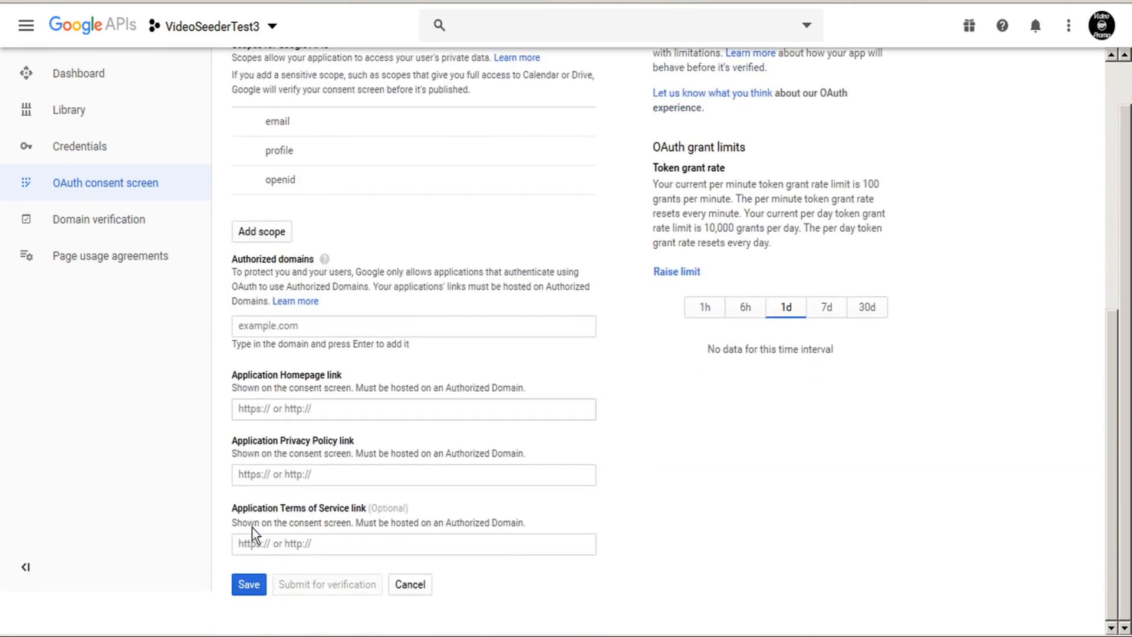
{"action": "left_click", "coordinate": [249, 585]}
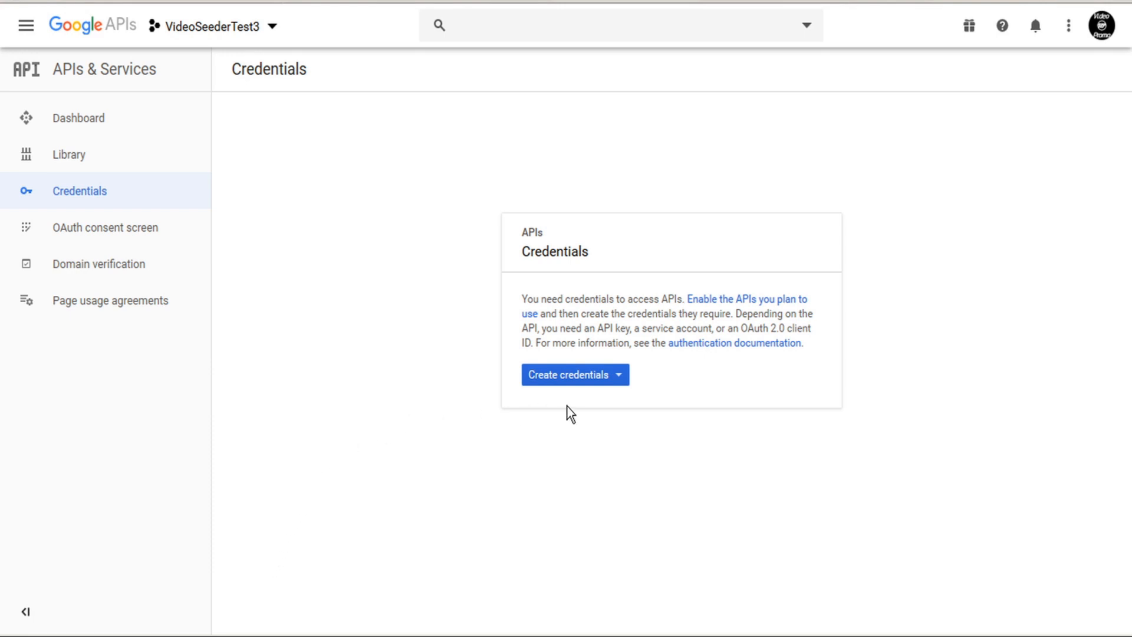
Create API key 1 for the project, then begin creating an OAuth client ID.
{"action": "left_click", "coordinate": [624, 379]}
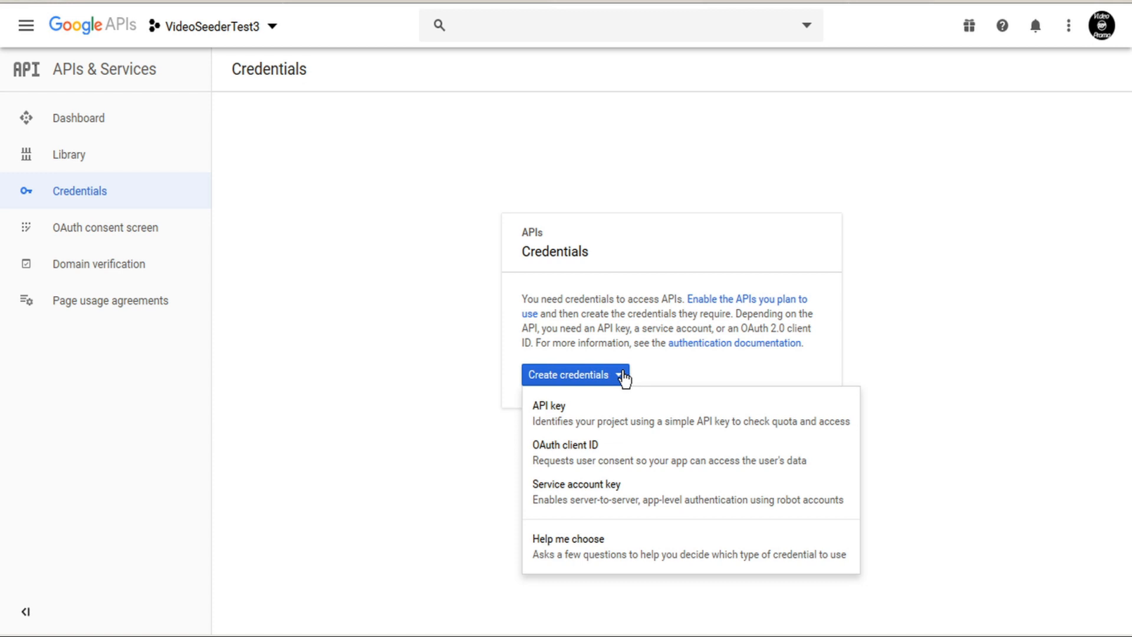
{"action": "left_click", "coordinate": [542, 409]}
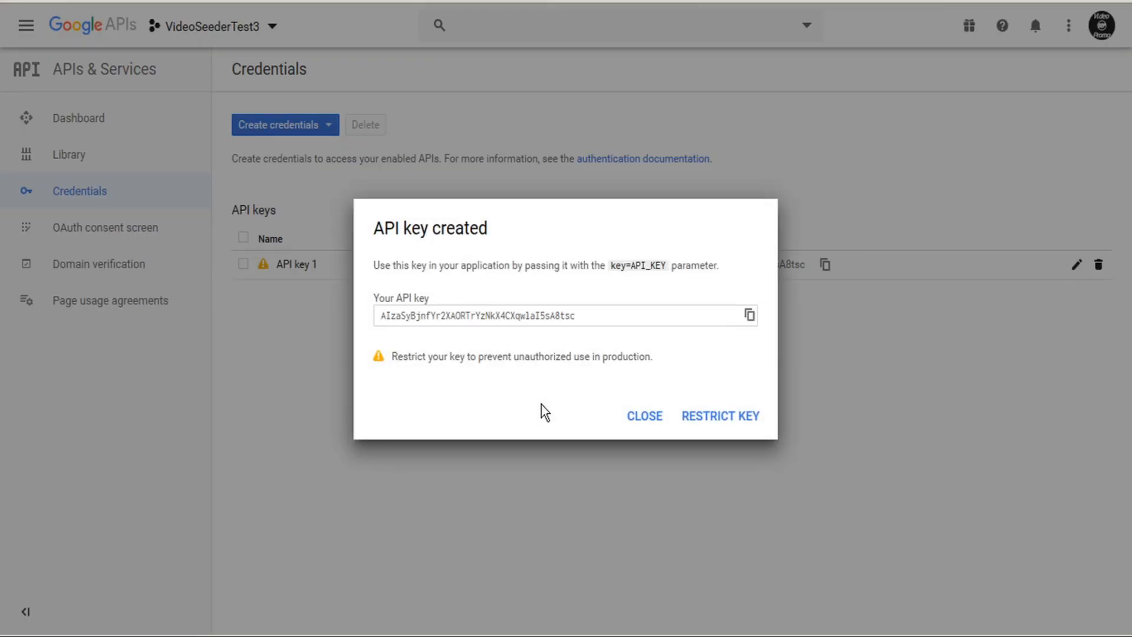
{"action": "left_click", "coordinate": [645, 416]}
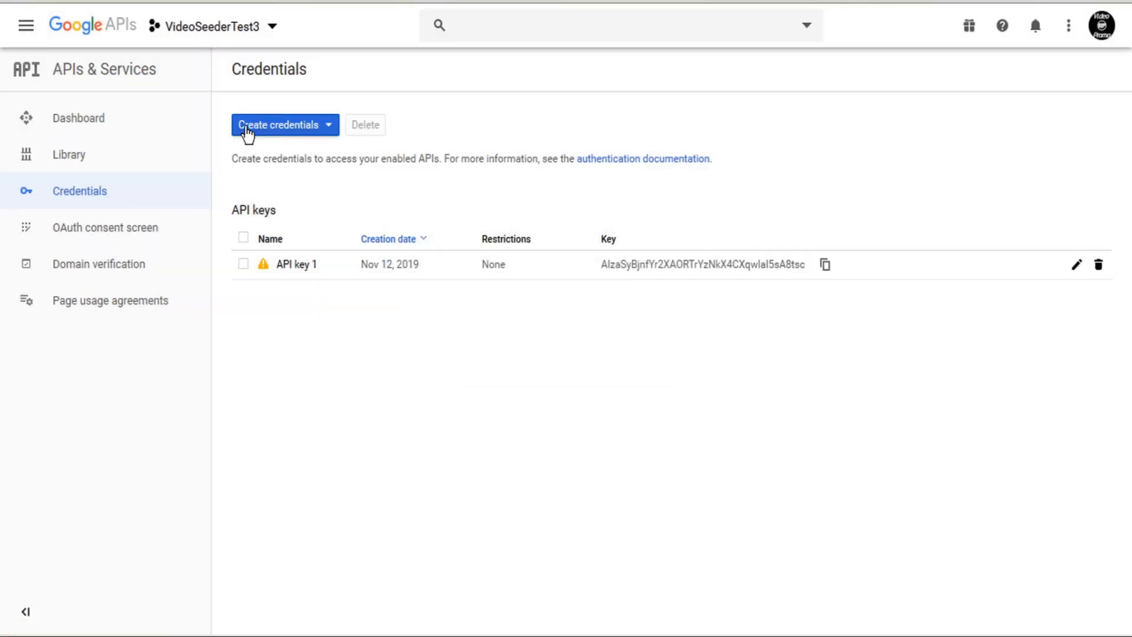
{"action": "left_click", "coordinate": [329, 127]}
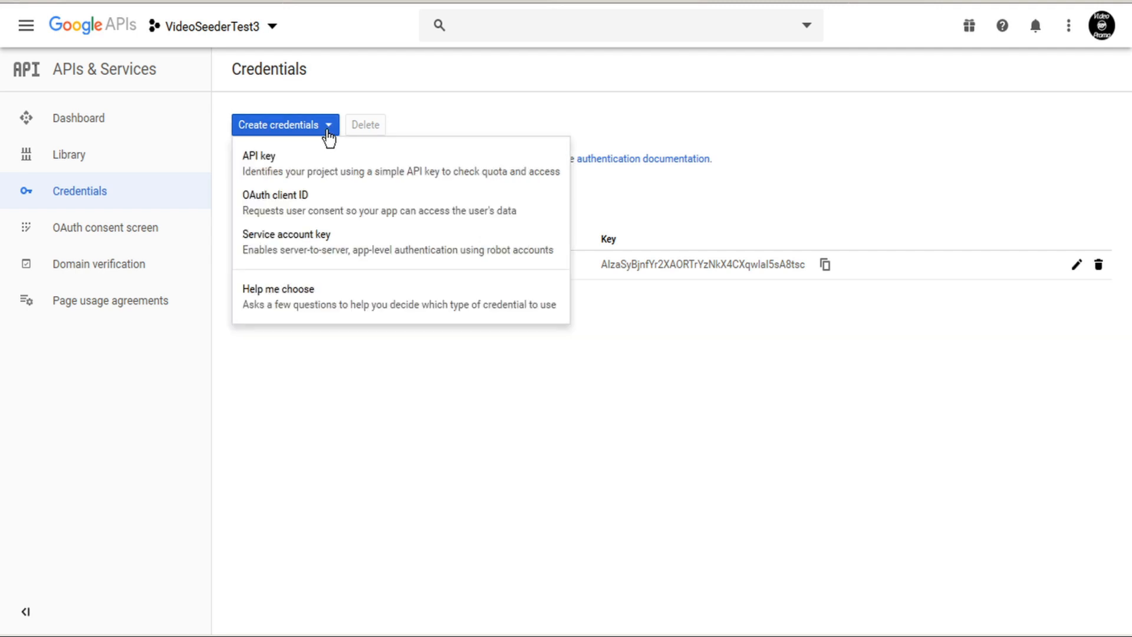
{"action": "left_click", "coordinate": [293, 211]}
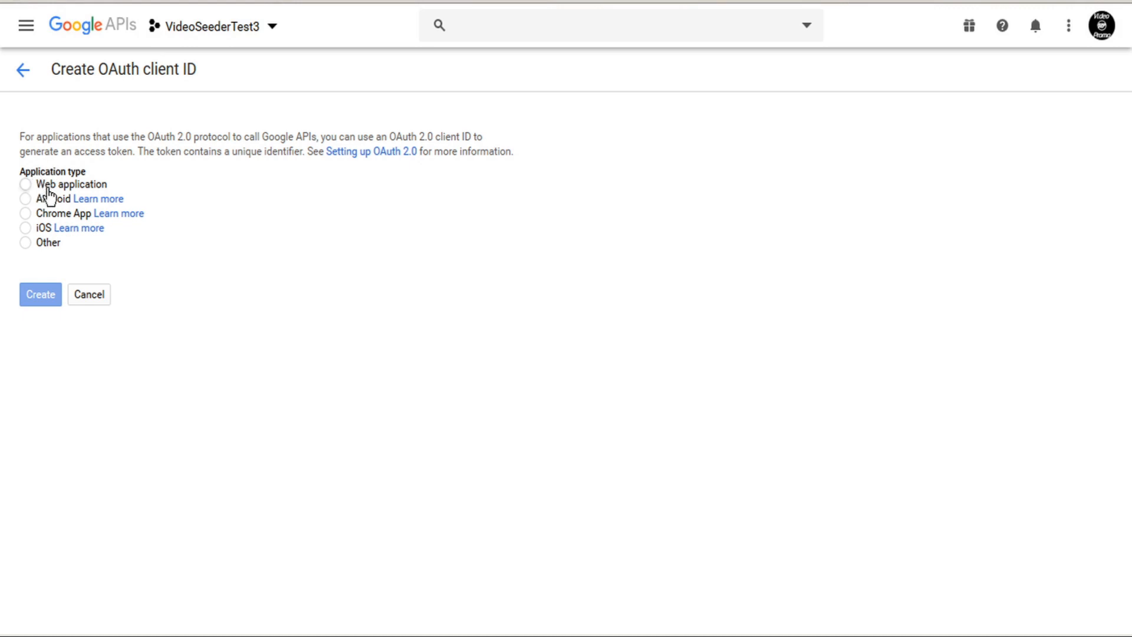
Create an OAuth client ID of type Other named VideoSeederTest3.
{"action": "left_click", "coordinate": [25, 244]}
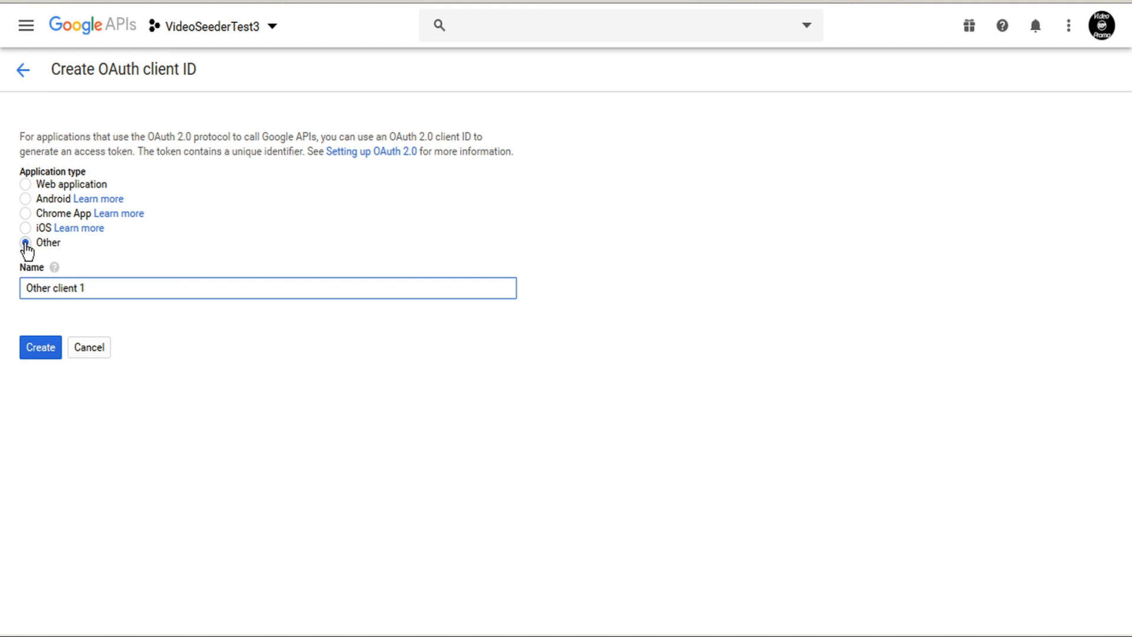
{"action": "left_click_drag", "start_coordinate": [104, 291], "coordinate": [3, 288]}
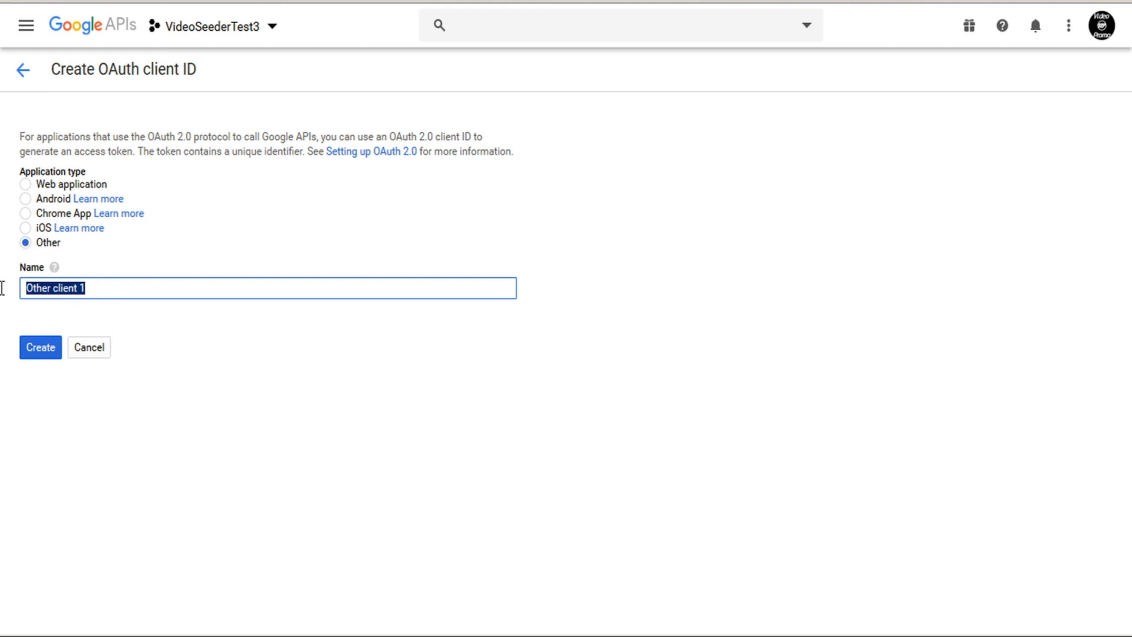
{"action": "type", "text": "Video"}
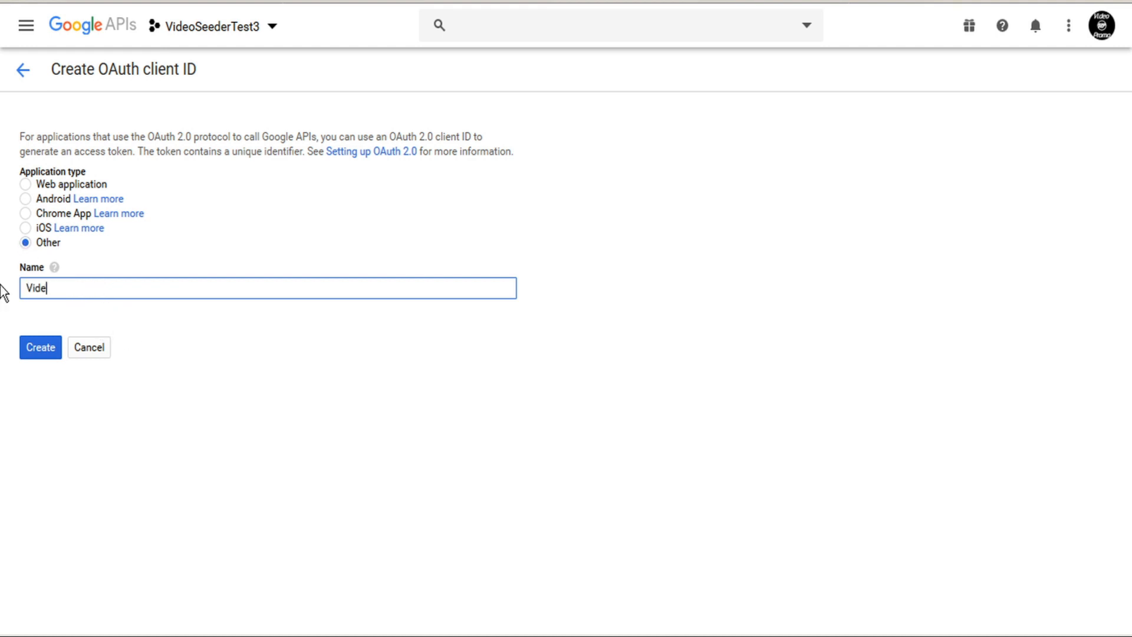
{"action": "type", "text": "SeederTest3"}
{"action": "left_click", "coordinate": [39, 349]}
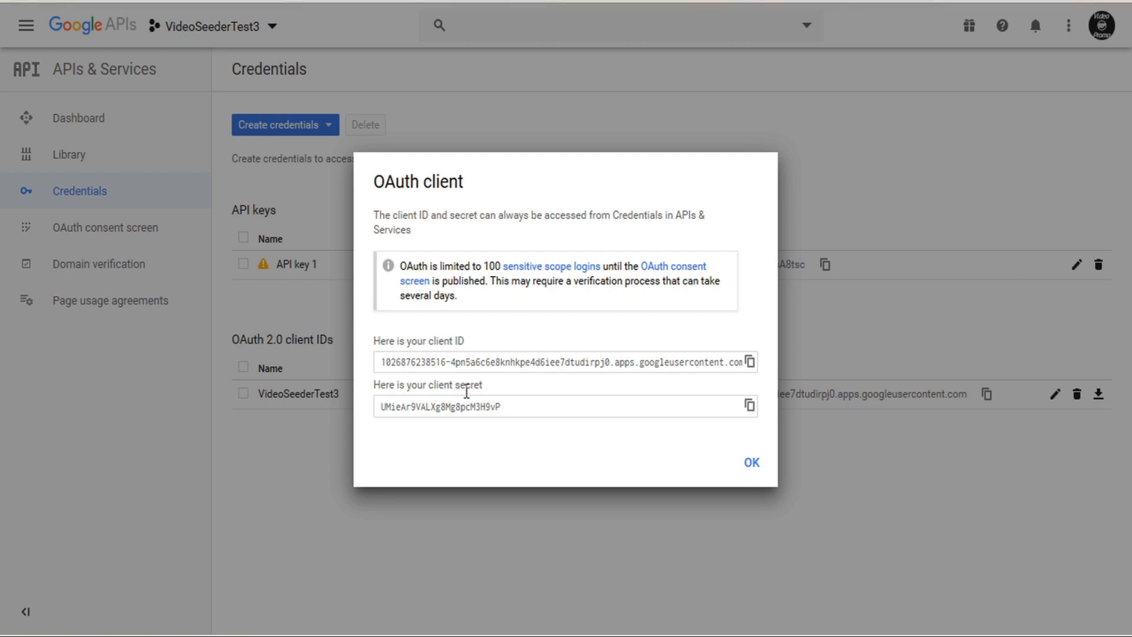
{"action": "left_click", "coordinate": [759, 466]}
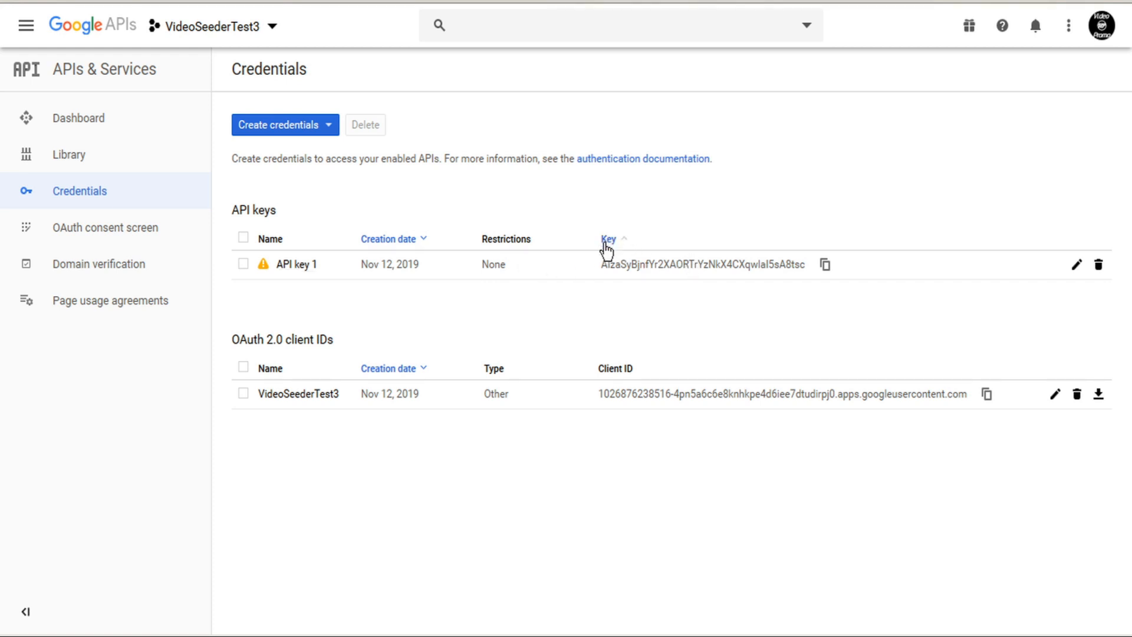
Copy the new Google API key into VideoSeeder's YouTube API key field.
{"action": "left_click", "coordinate": [826, 265]}
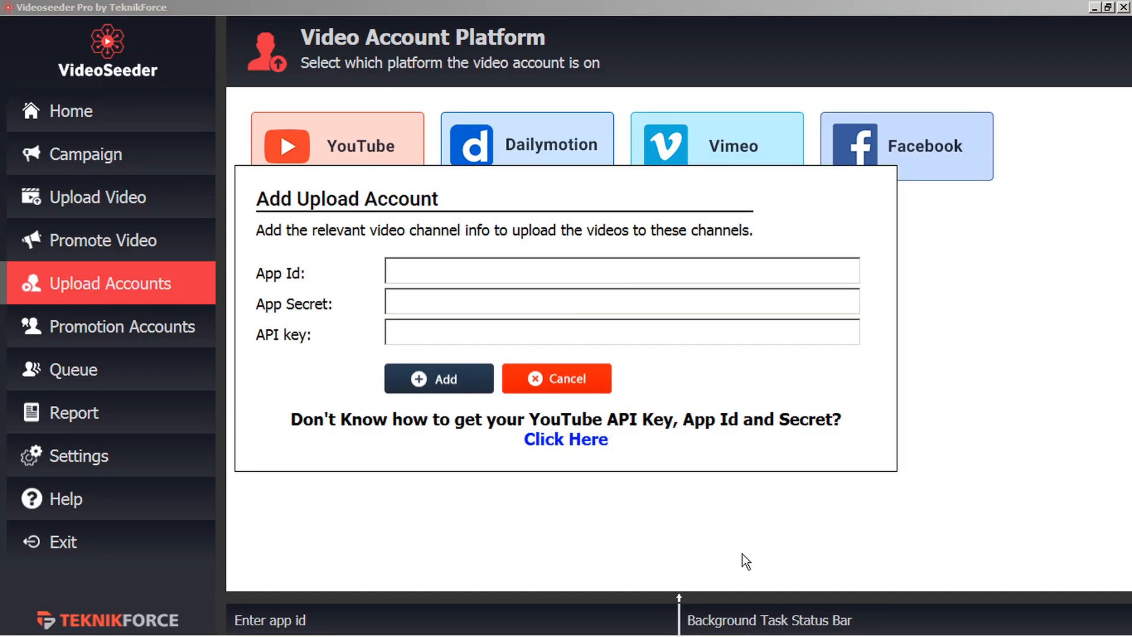
{"action": "left_click", "coordinate": [425, 329]}
{"action": "key", "text": "ctrl+v"}
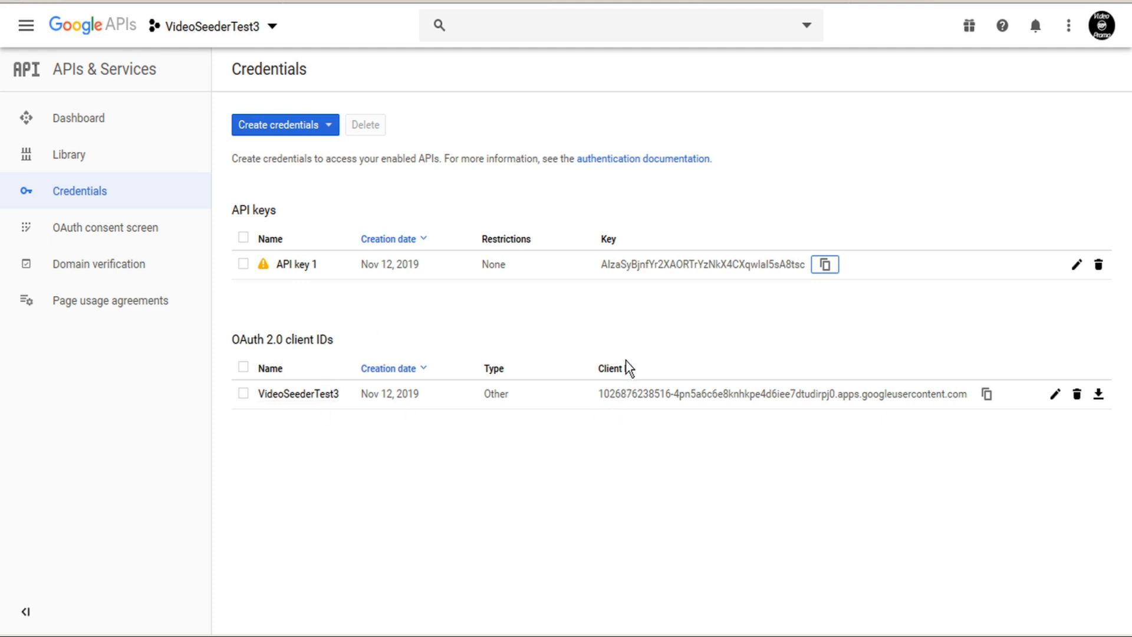
Copy the VideoSeederTest3 OAuth Client ID to the clipboard.
{"action": "left_click", "coordinate": [989, 401]}
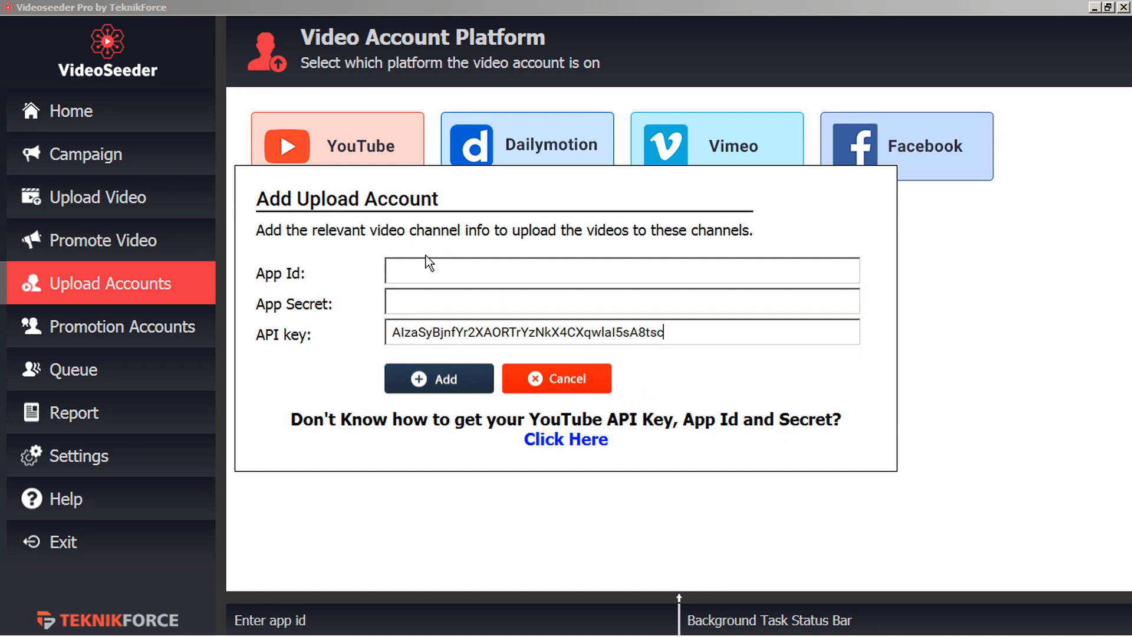
Paste the OAuth client ID into the App Id field and check both ends of the value.
{"action": "left_click", "coordinate": [415, 271]}
{"action": "key", "text": "ctrl+v"}
{"action": "key", "text": "Home"}
{"action": "key", "text": "End"}
{"action": "key", "text": "Home"}
{"action": "key", "text": "End"}
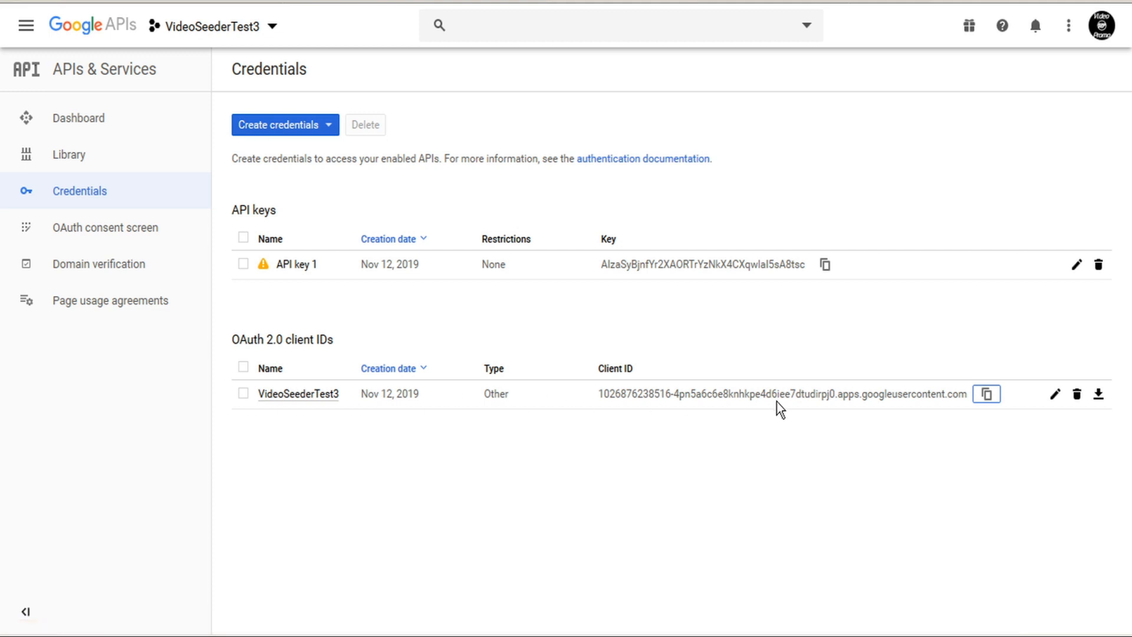
Open VideoSeederTest3's OAuth client details, copy its client secret and return to VideoSeeder Pro.
{"action": "left_click", "coordinate": [1056, 396]}
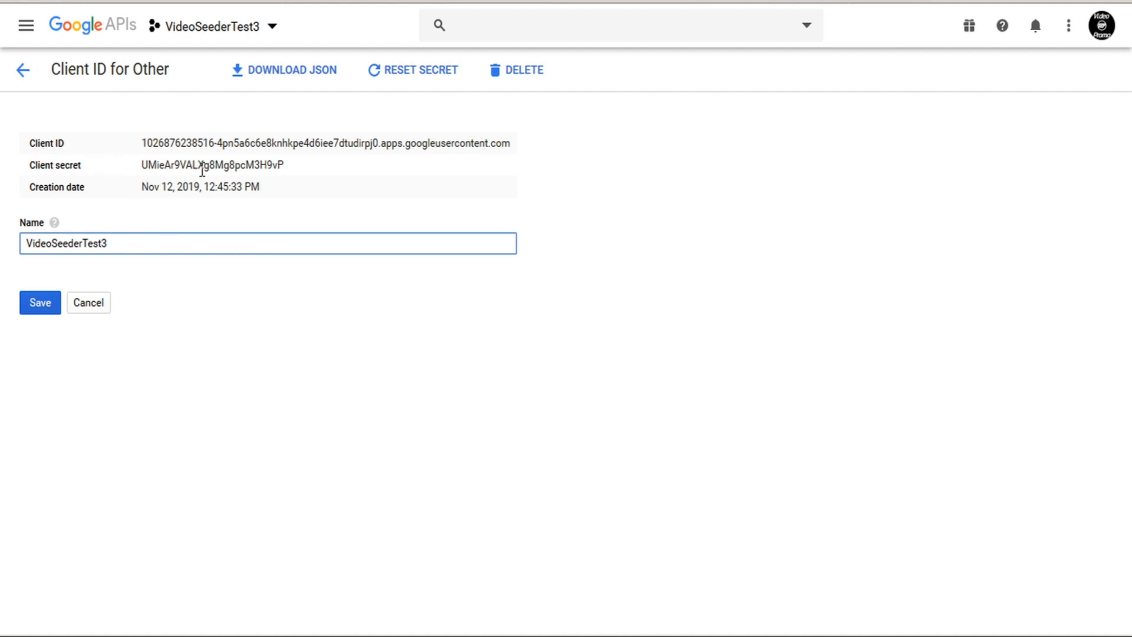
{"action": "double_click", "coordinate": [202, 168]}
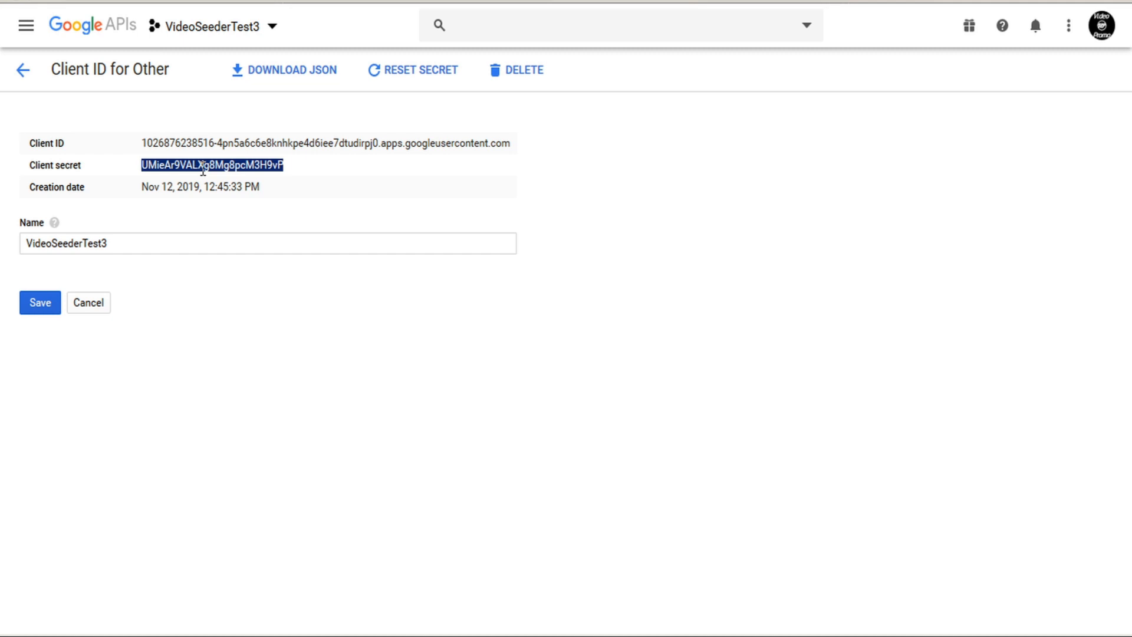
{"action": "key", "text": "alt+Tab"}
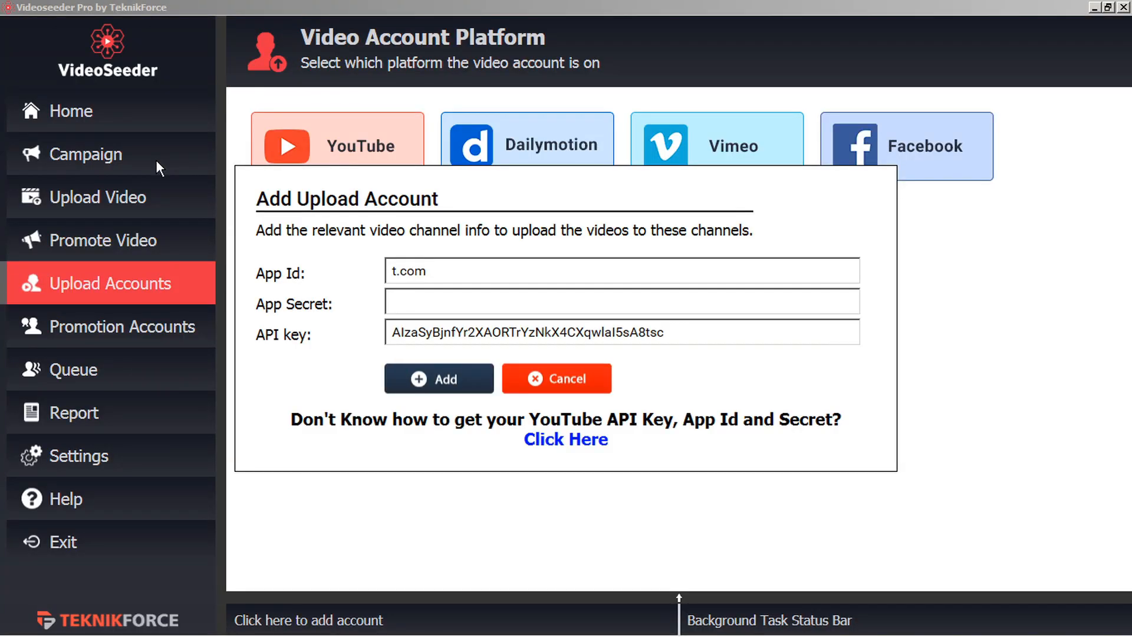
Paste the client secret as App Secret and add the YouTube account to start authorization.
{"action": "left_click", "coordinate": [418, 304]}
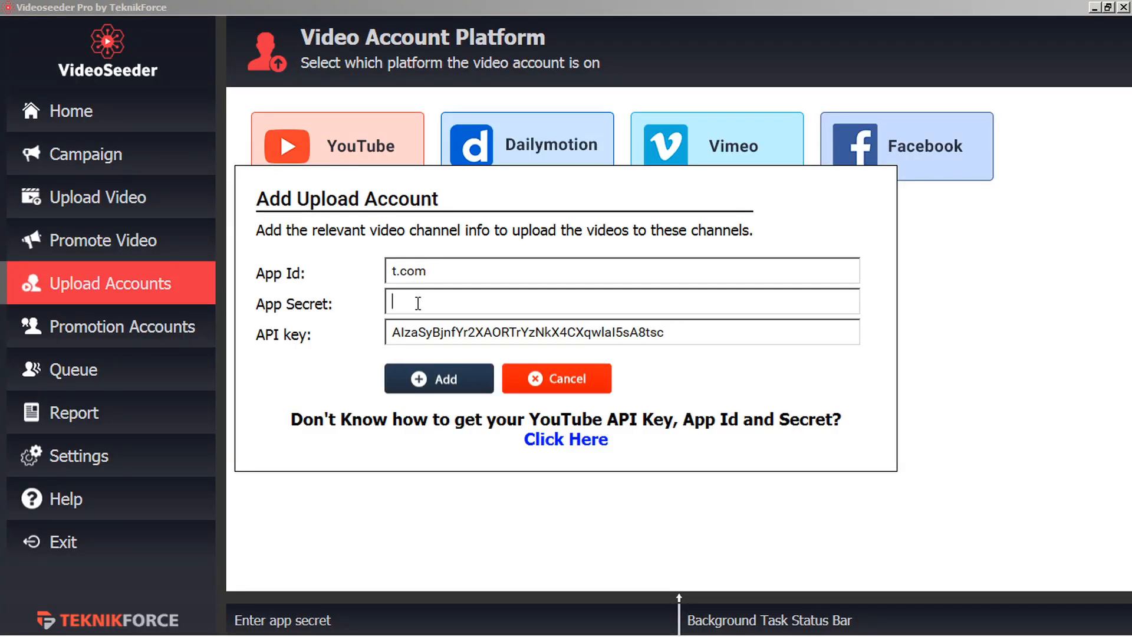
{"action": "key", "text": "ctrl+v"}
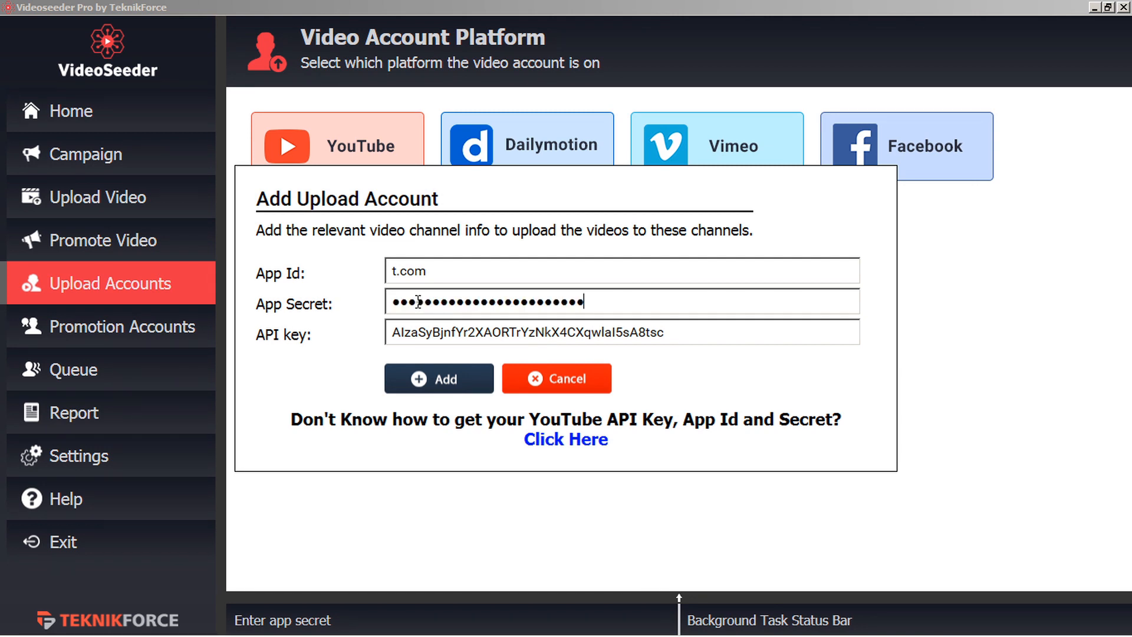
{"action": "left_click", "coordinate": [446, 385]}
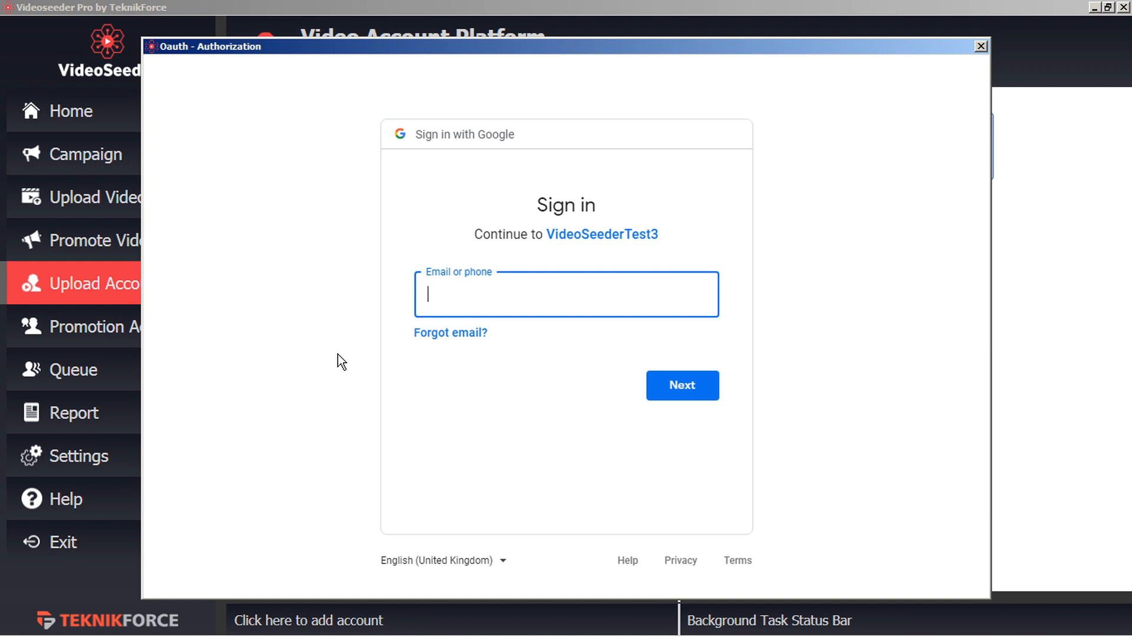
Sign in with the Google account e-mail and password, then allow and confirm VideoSeederTest3's YouTube access.
{"action": "key", "text": "ctrl+v"}
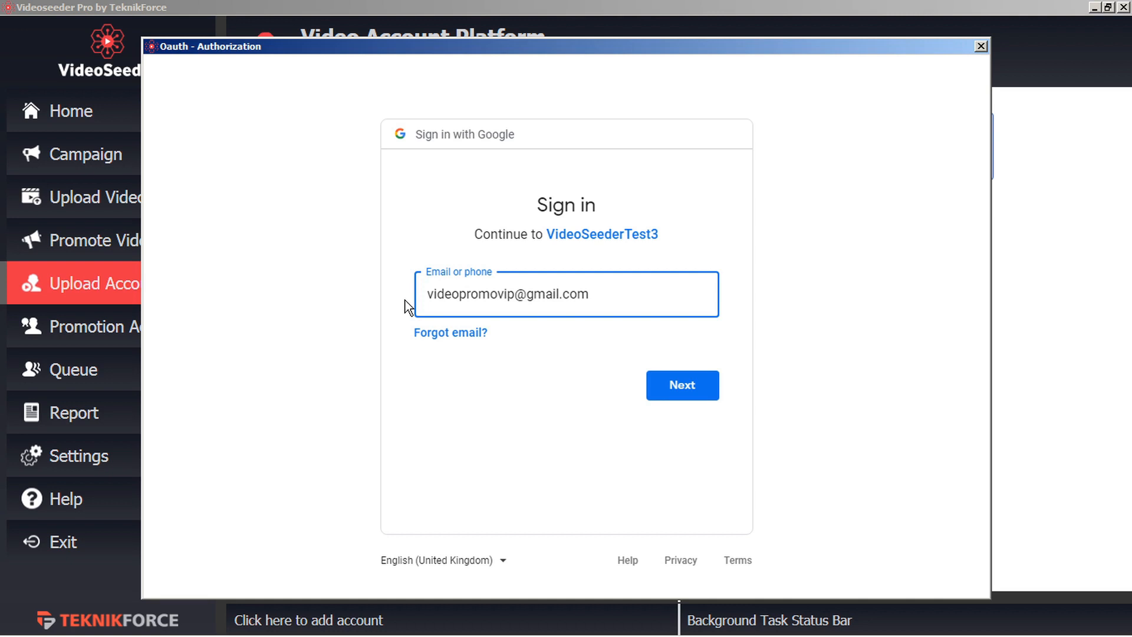
{"action": "left_click", "coordinate": [686, 388]}
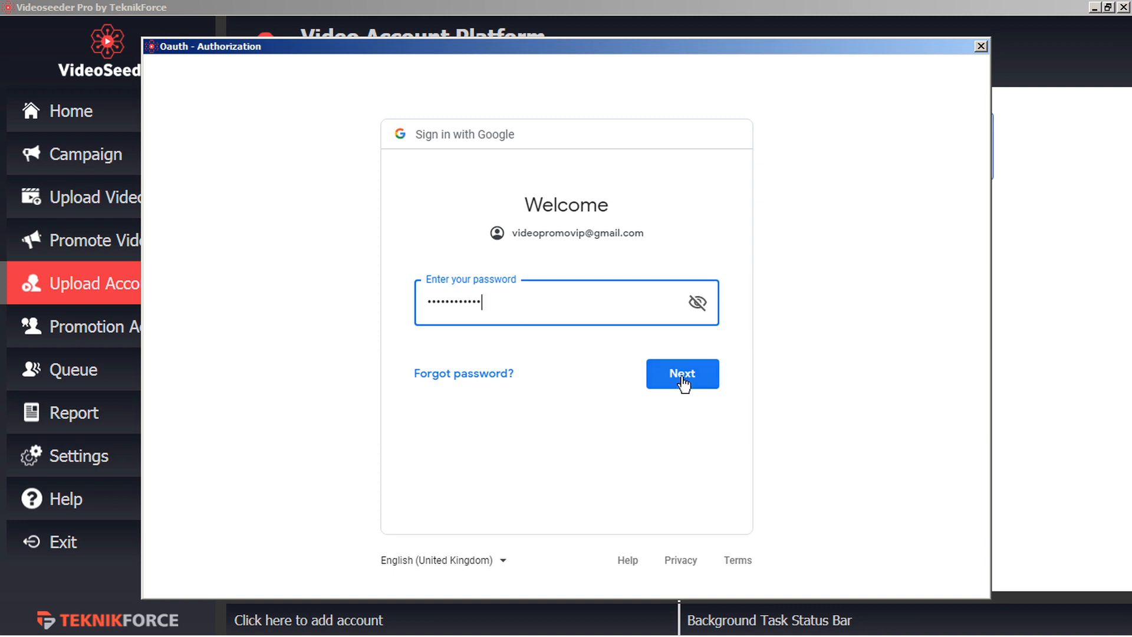
{"action": "left_click", "coordinate": [694, 375]}
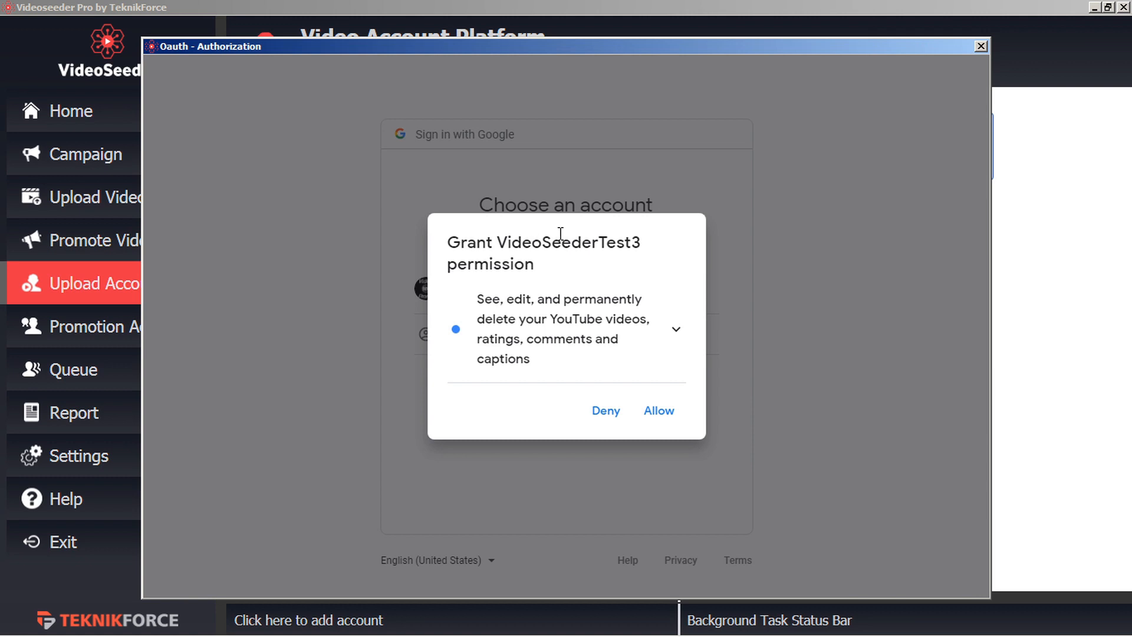
{"action": "left_click_drag", "start_coordinate": [642, 242], "coordinate": [496, 242]}
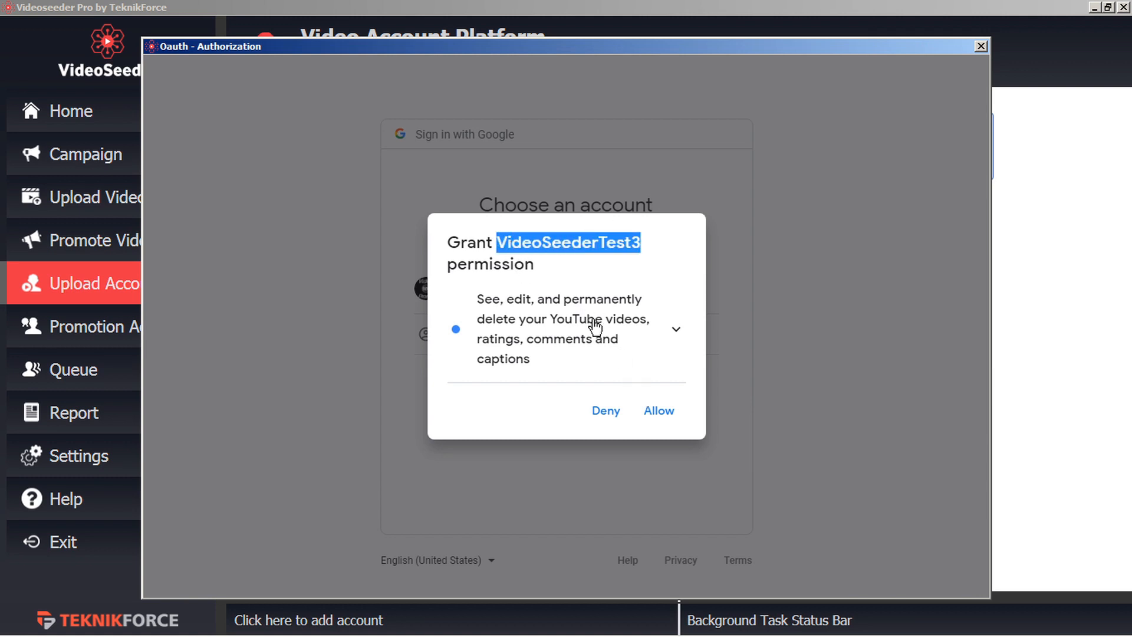
{"action": "left_click", "coordinate": [659, 411]}
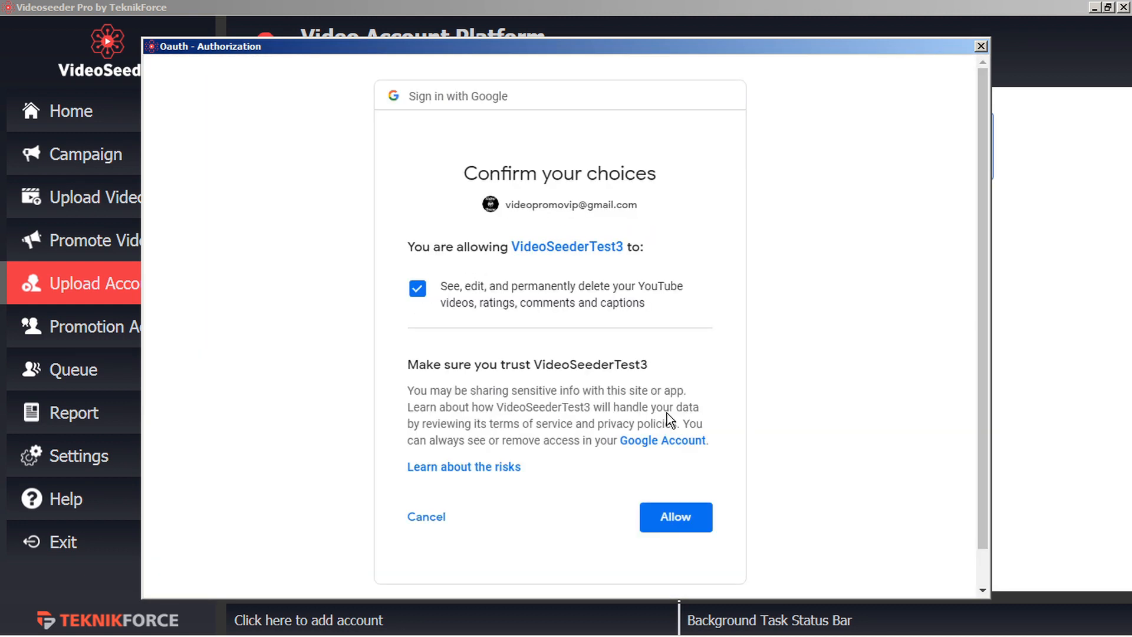
{"action": "left_click", "coordinate": [679, 518]}
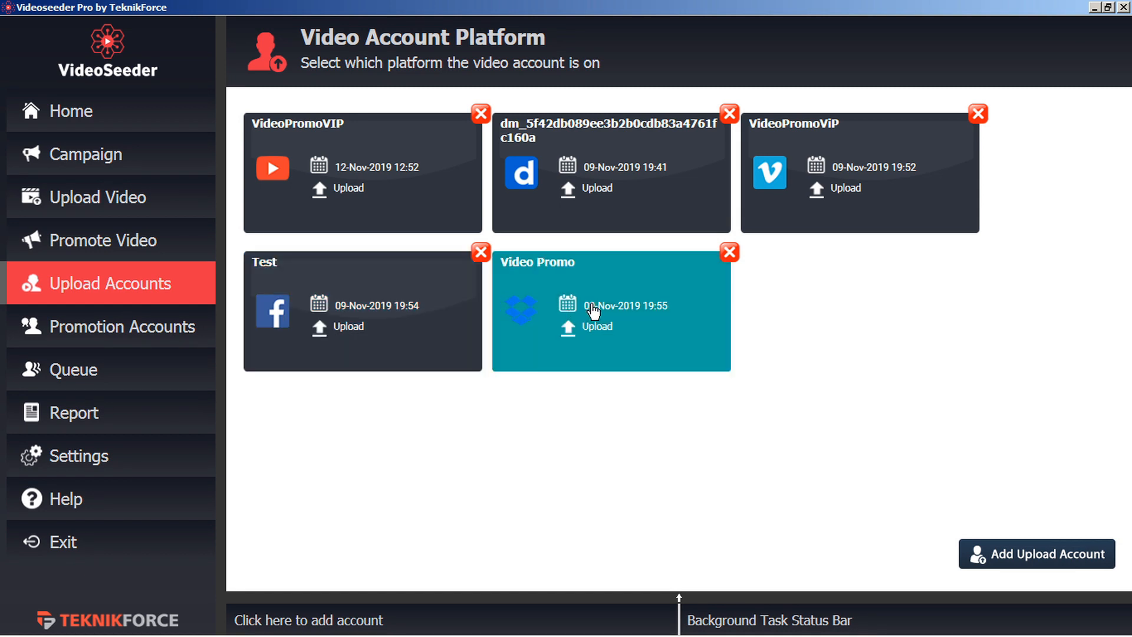
Add a new Dropbox upload account and follow its link to the Dropbox site for credentials.
{"action": "left_click", "coordinate": [1012, 557]}
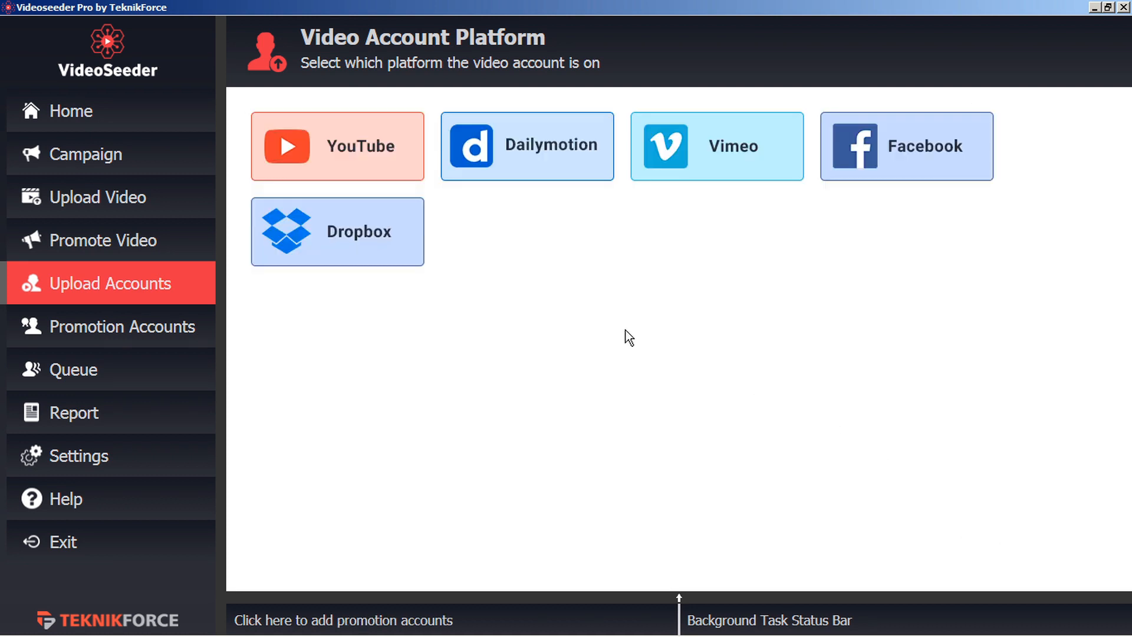
{"action": "left_click", "coordinate": [350, 250]}
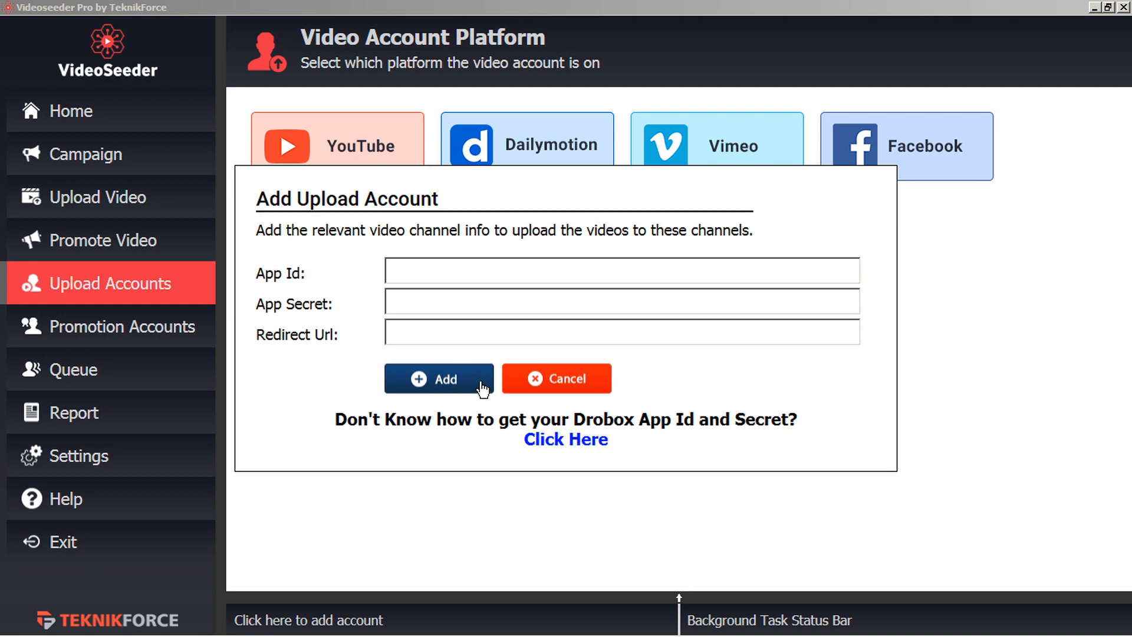
{"action": "left_click", "coordinate": [578, 442]}
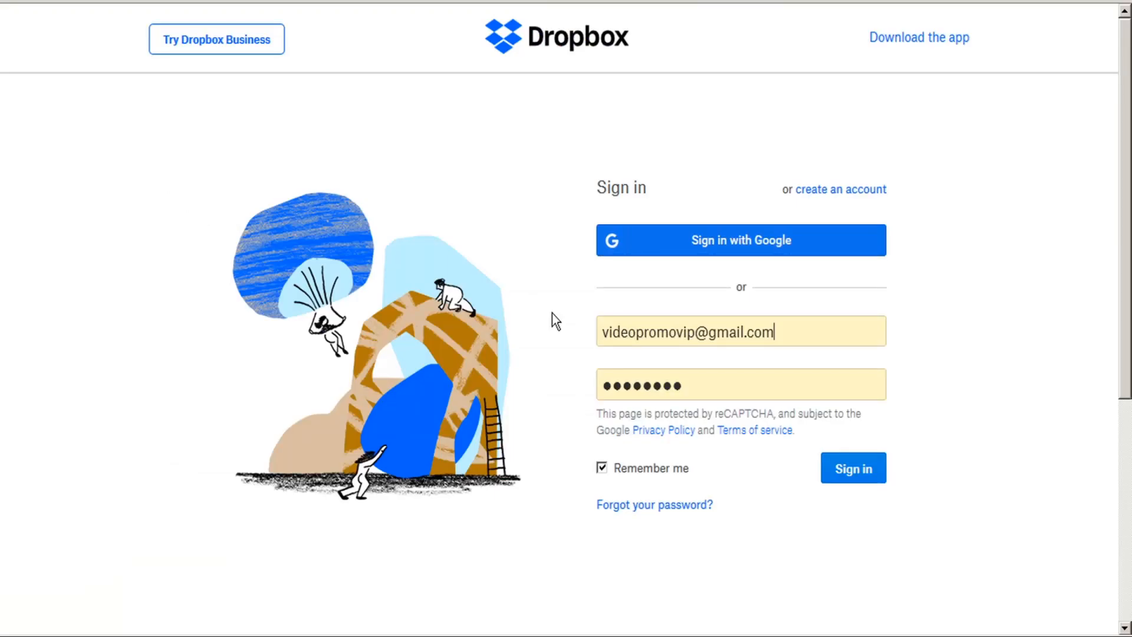
Sign in to Dropbox and create a Dropbox API app 'VideoSeederTest3' with Full Dropbox access.
{"action": "left_click", "coordinate": [865, 480]}
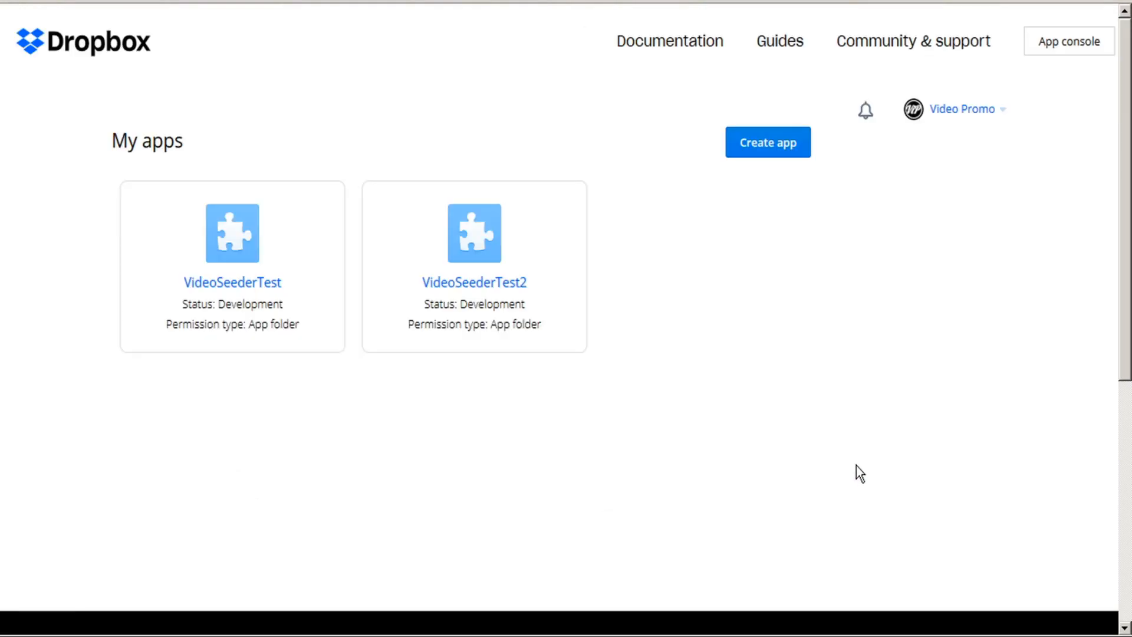
{"action": "left_click", "coordinate": [754, 147]}
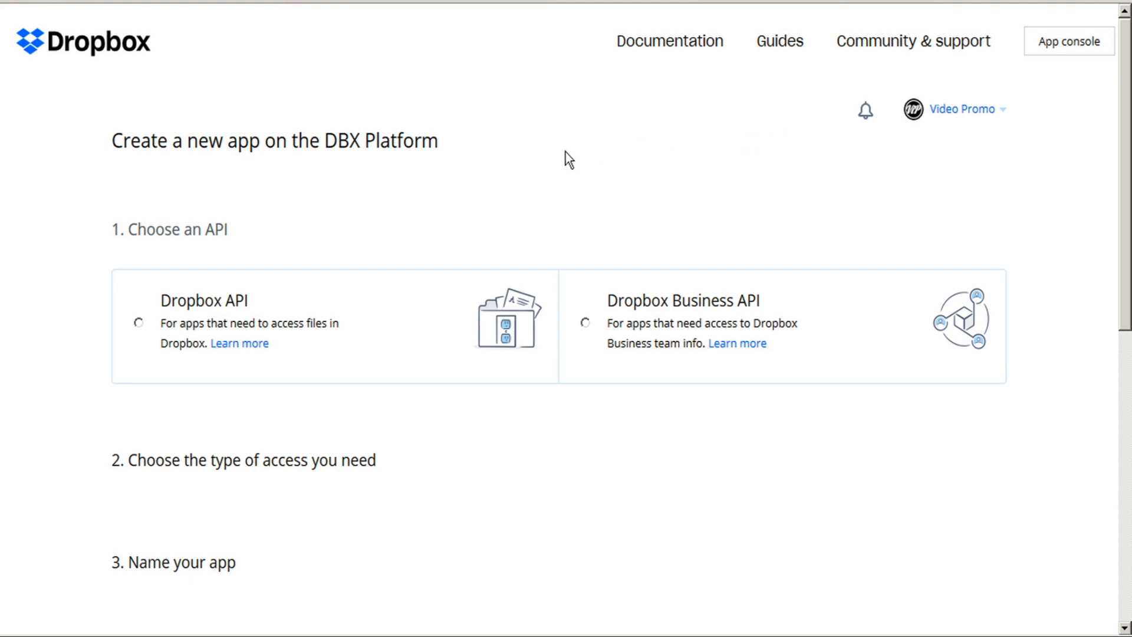
{"action": "left_click", "coordinate": [139, 322]}
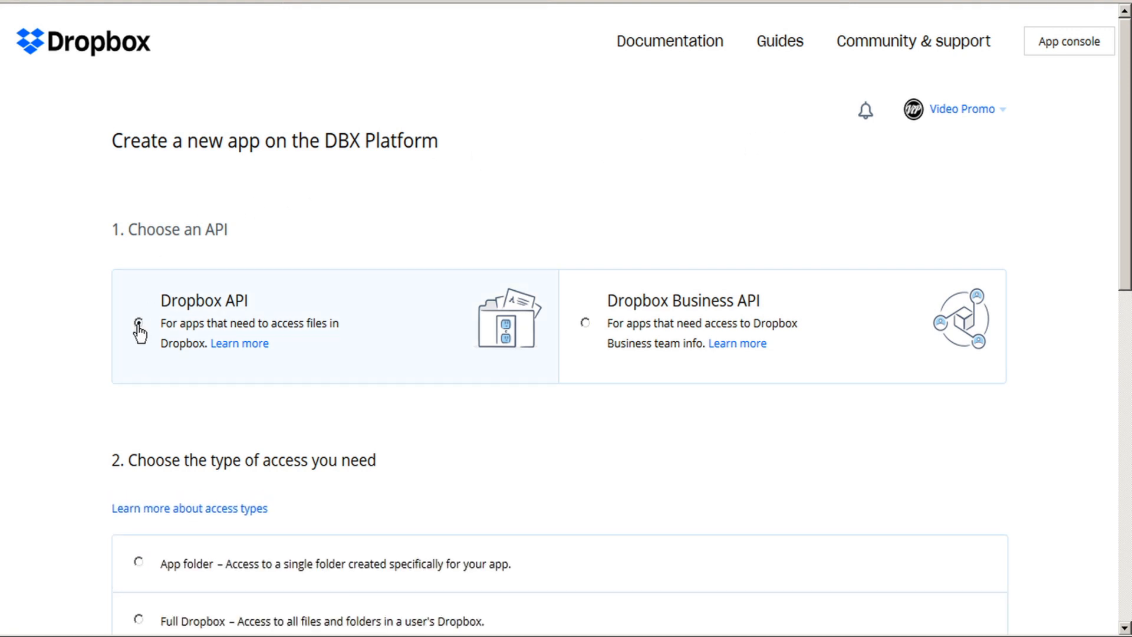
{"action": "scroll", "coordinate": [138, 327], "scroll_direction": "down", "scroll_amount": 3}
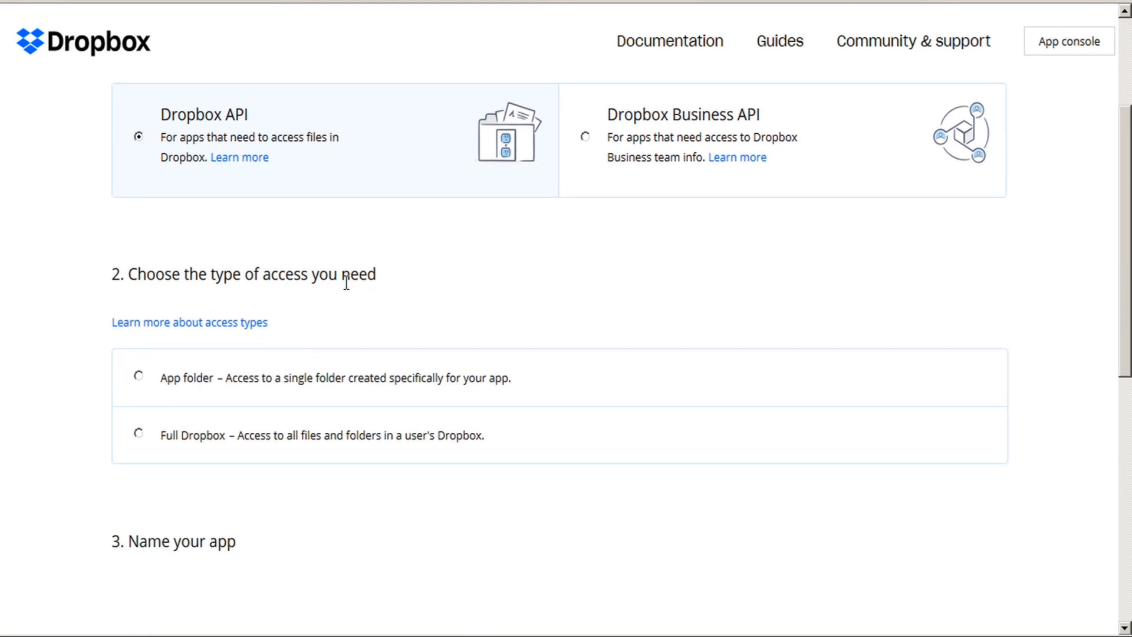
{"action": "left_click", "coordinate": [139, 435]}
{"action": "scroll", "coordinate": [139, 440], "scroll_direction": "down", "scroll_amount": 5}
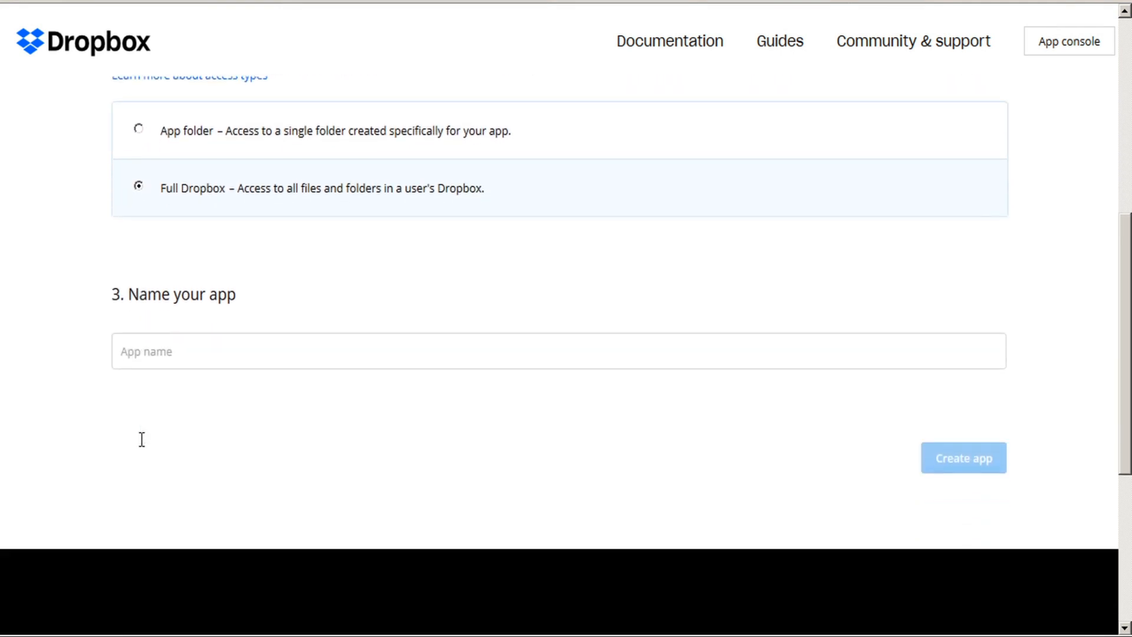
{"action": "left_click", "coordinate": [174, 317]}
{"action": "type", "text": "V"}
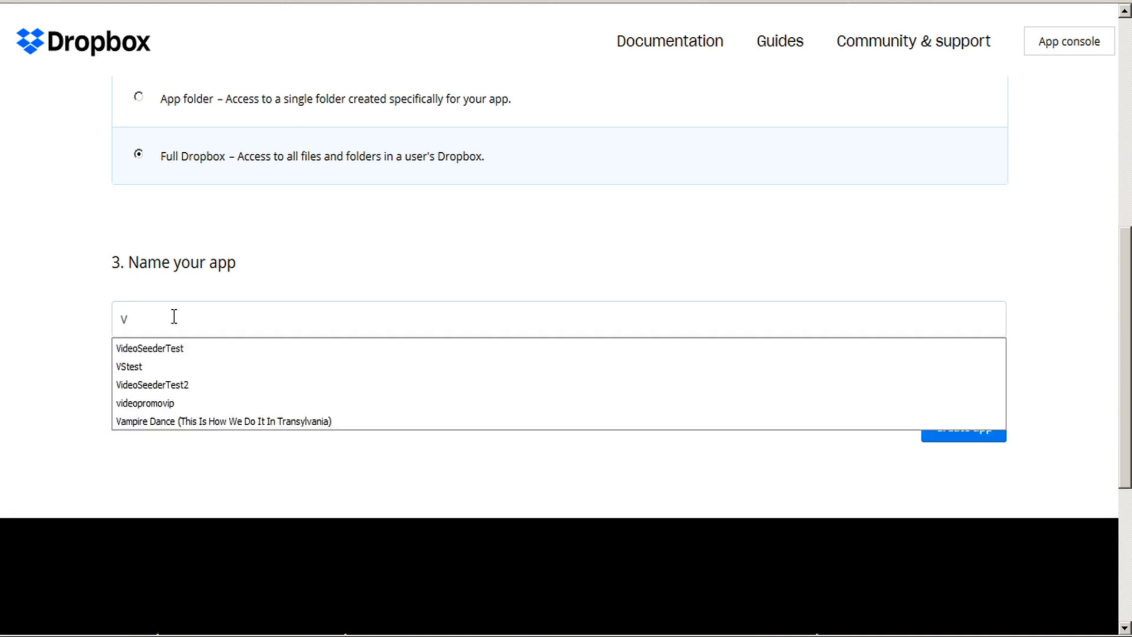
{"action": "type", "text": "ideoSeeder"}
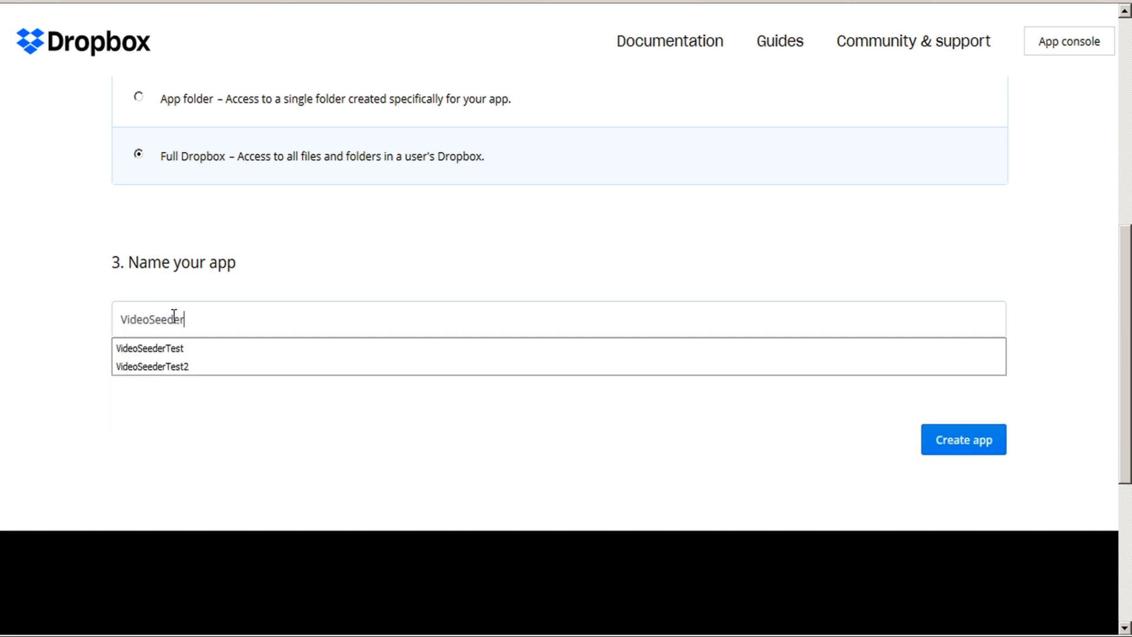
{"action": "type", "text": "Test3"}
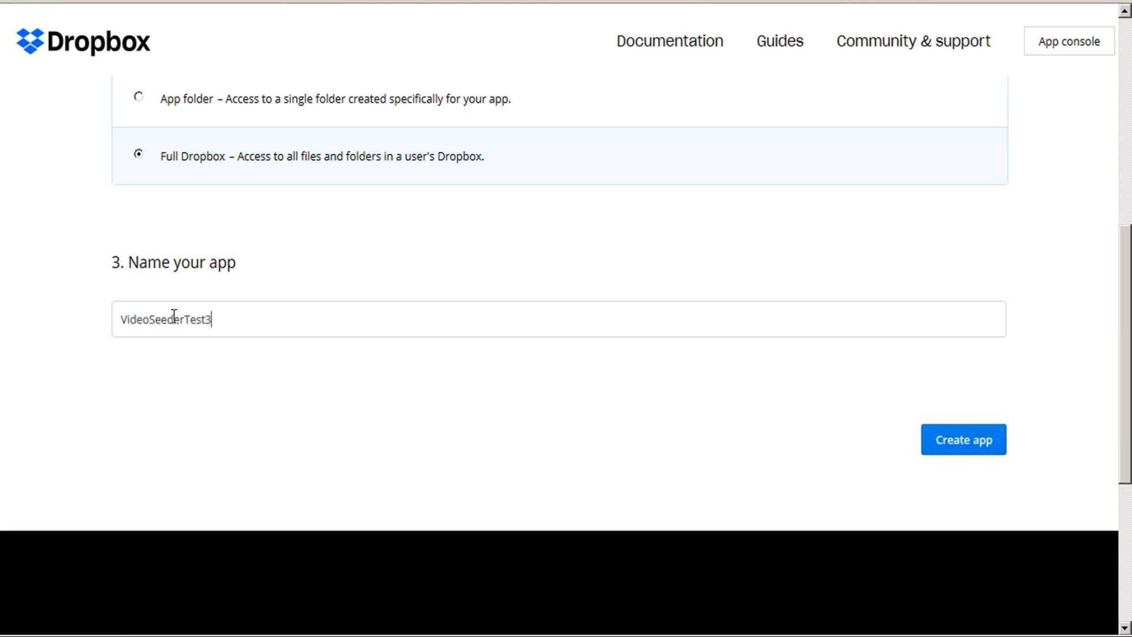
{"action": "left_click", "coordinate": [970, 447]}
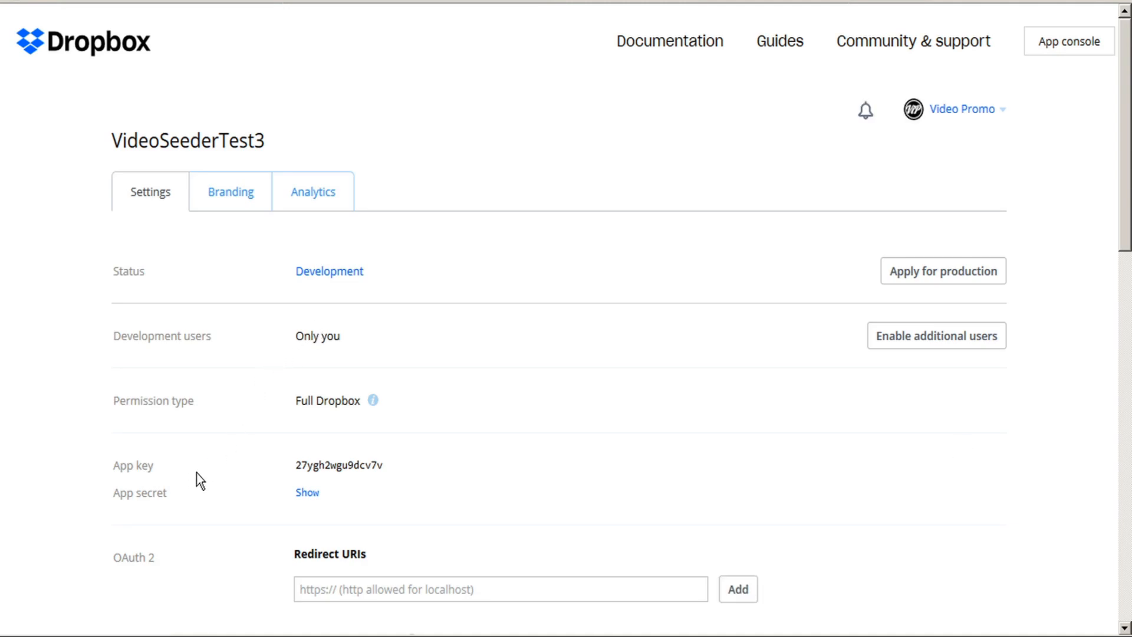
{"action": "left_click", "coordinate": [307, 493]}
{"action": "left_click", "coordinate": [360, 596]}
{"action": "type", "text": "https://teknikforce.com/"}
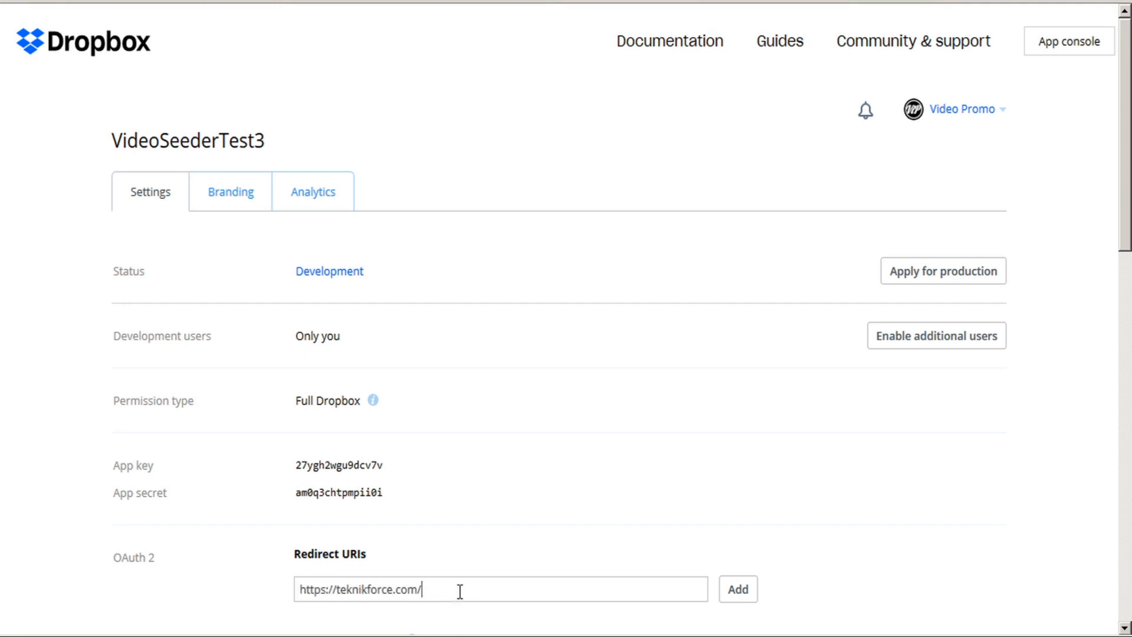
{"action": "left_click", "coordinate": [737, 594]}
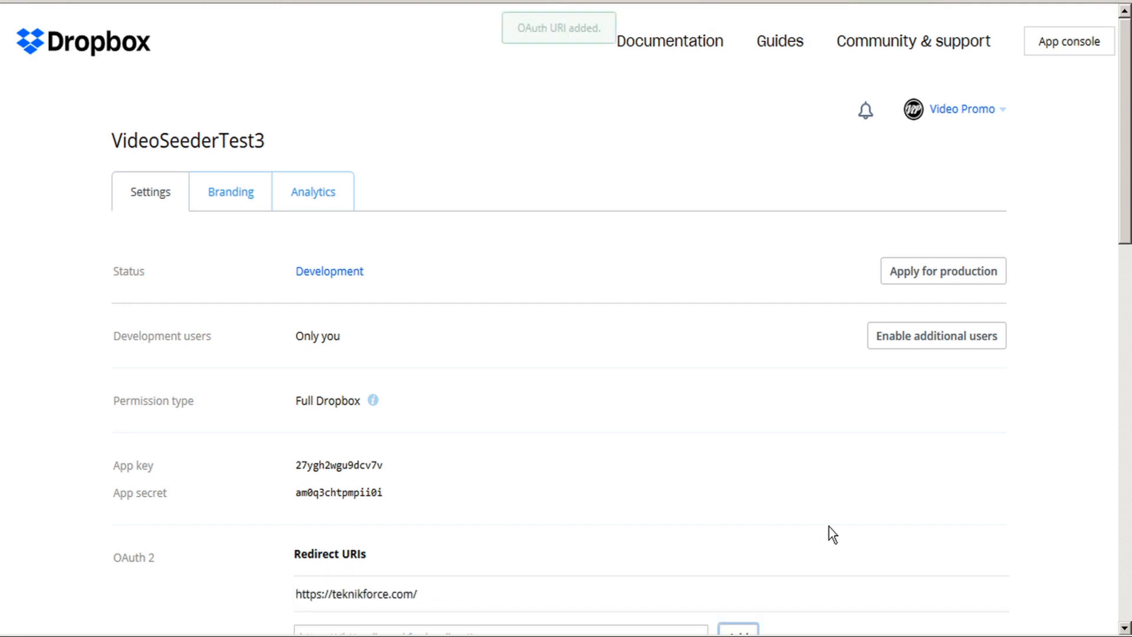
{"action": "double_click", "coordinate": [343, 465]}
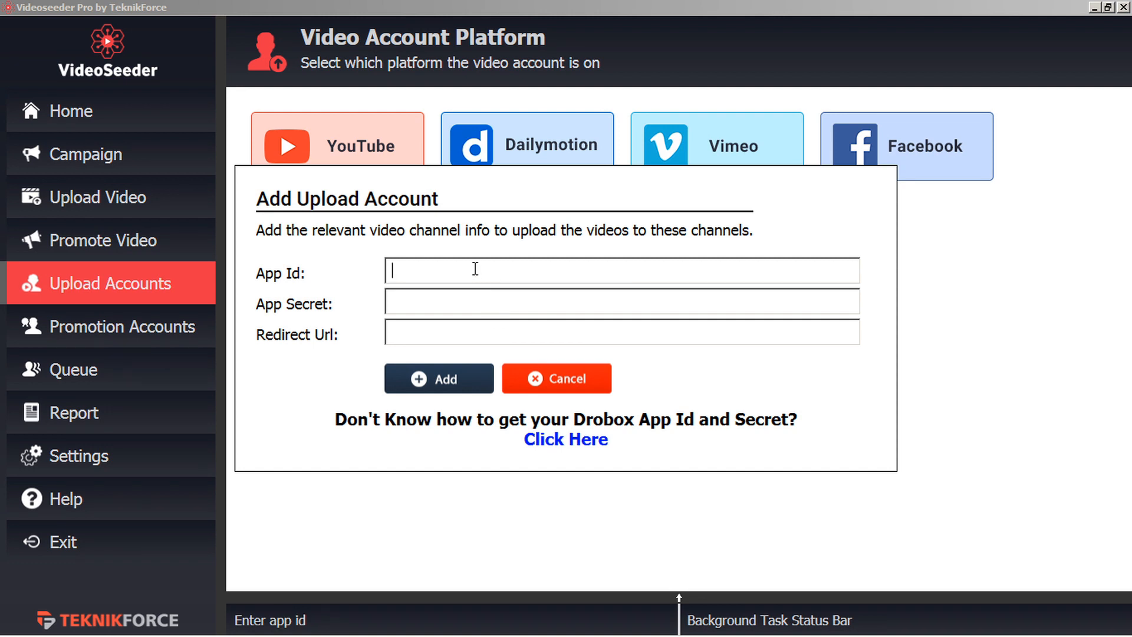
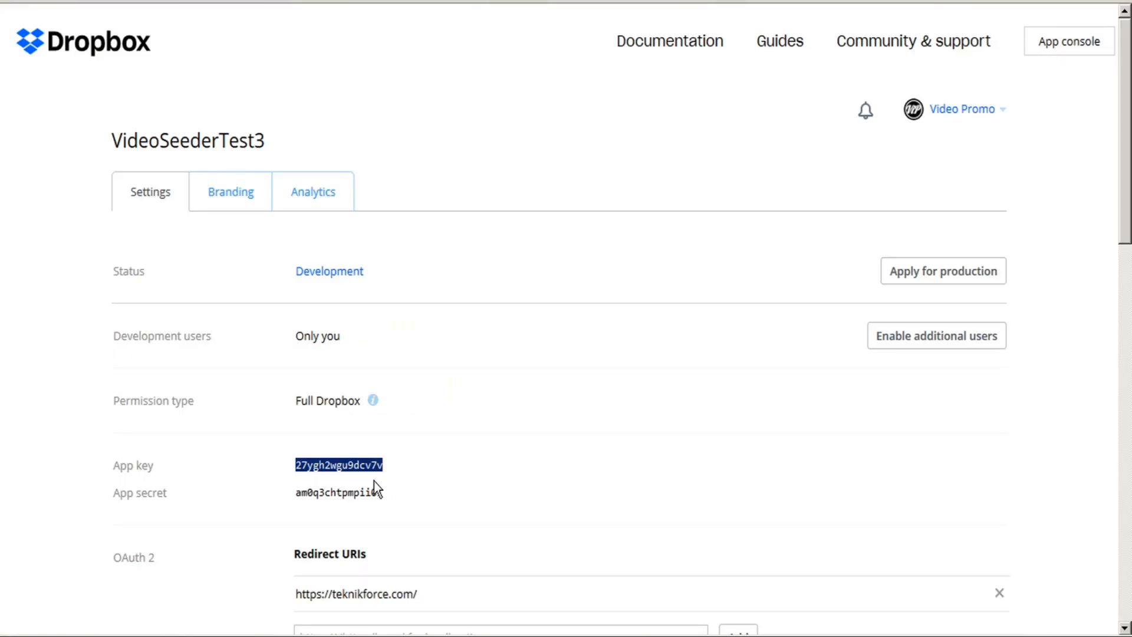
{"action": "double_click", "coordinate": [354, 493]}
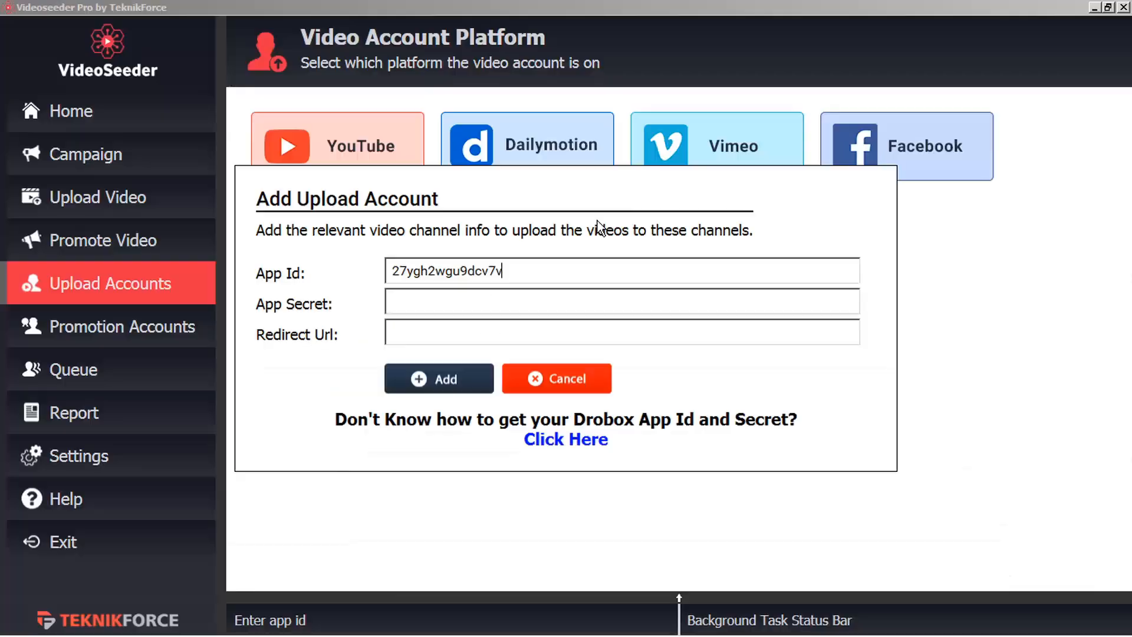
{"action": "left_click", "coordinate": [405, 301]}
{"action": "key", "text": "ctrl+v"}
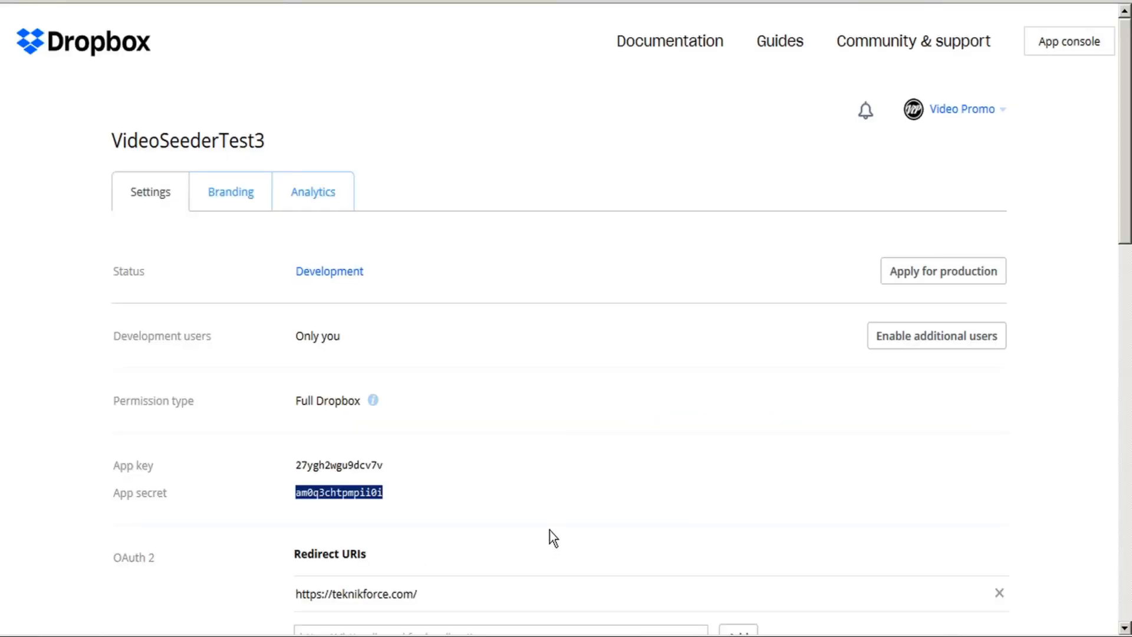
{"action": "triple_click", "coordinate": [371, 594]}
{"action": "key", "text": "ctrl+c"}
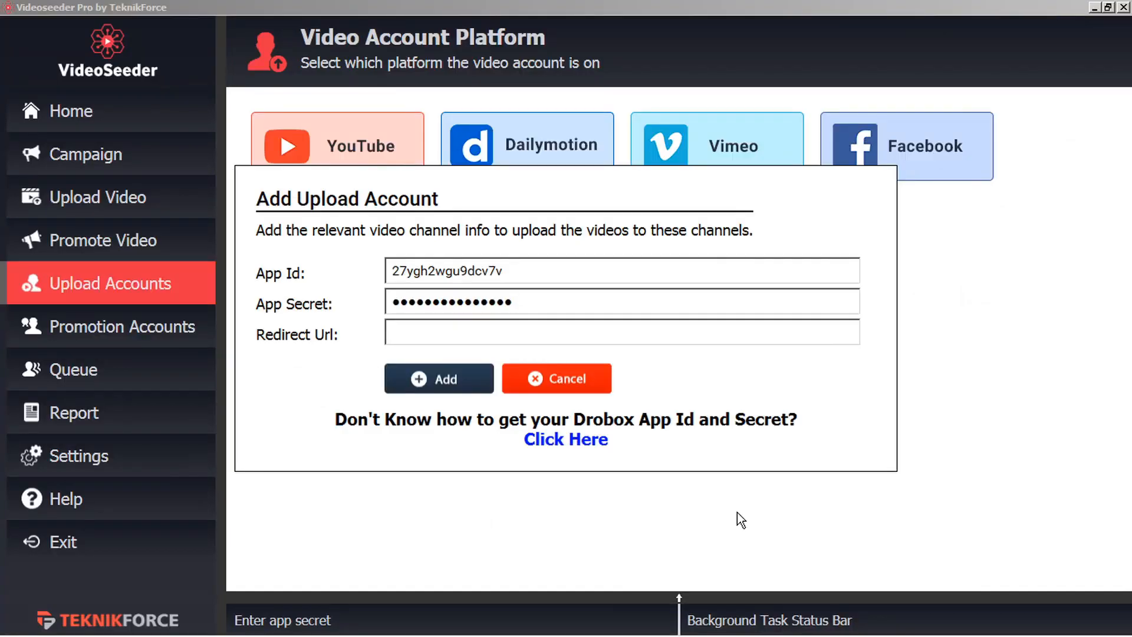
{"action": "left_click", "coordinate": [445, 334]}
{"action": "key", "text": "ctrl+v"}
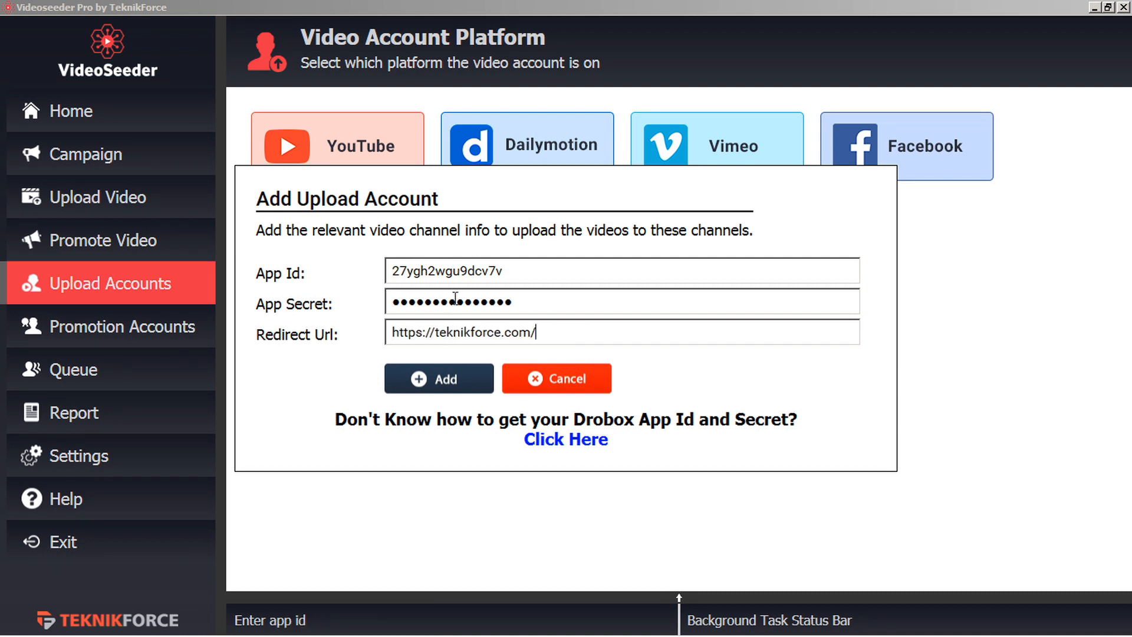
Submit the Dropbox account and sign in with the Dropbox account e-mail and password.
{"action": "left_click", "coordinate": [450, 387]}
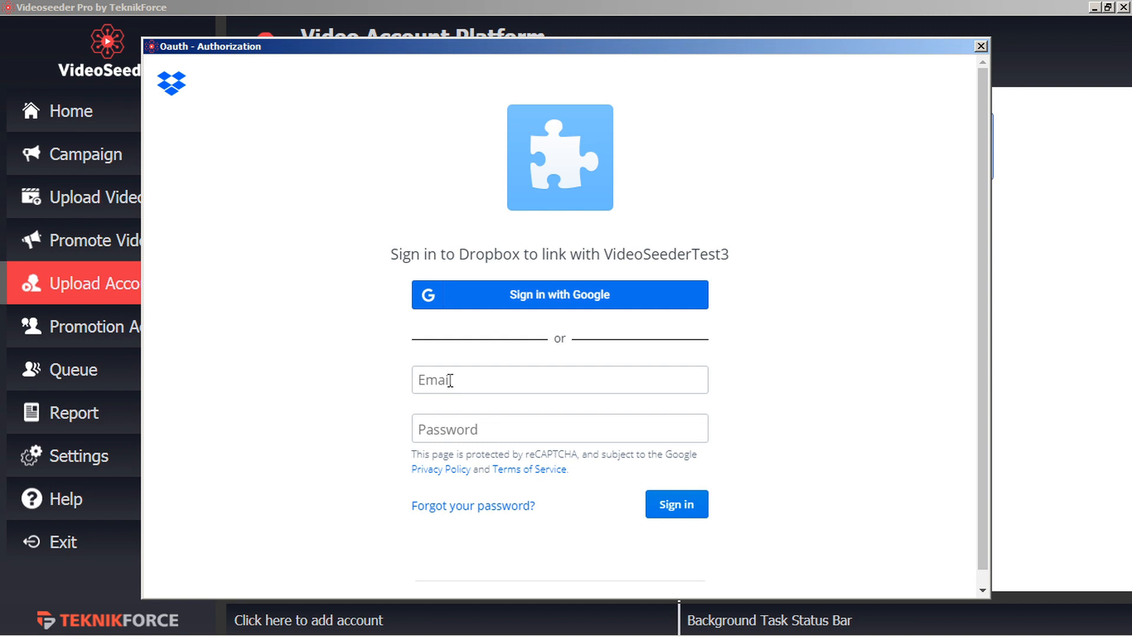
{"action": "left_click", "coordinate": [489, 380]}
{"action": "left_click", "coordinate": [588, 430]}
{"action": "type", "text": "********"}
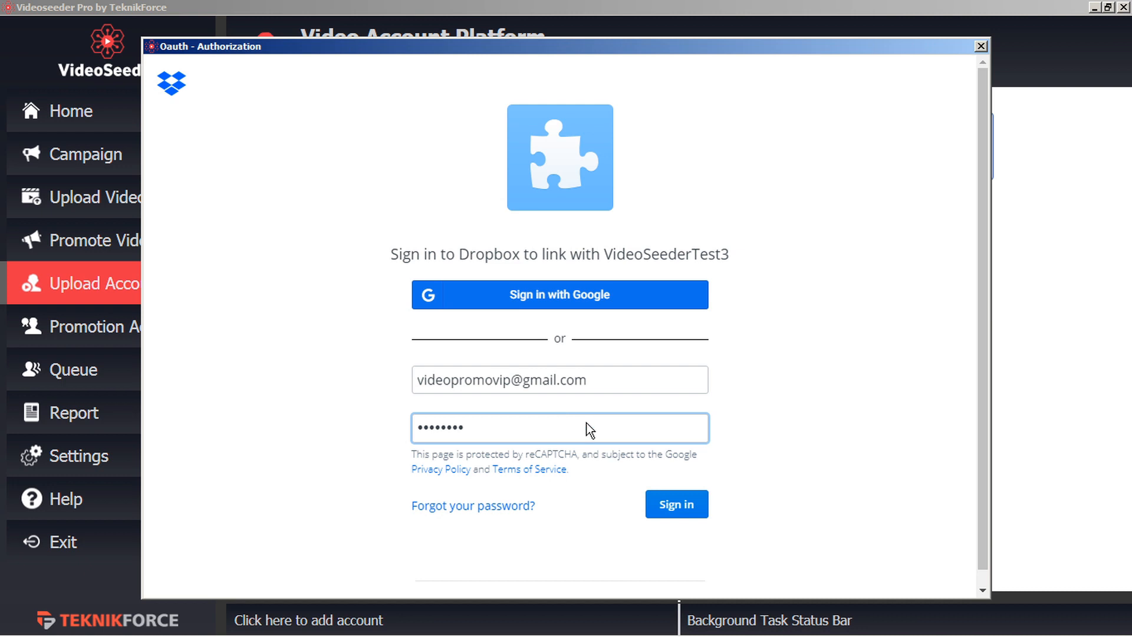
{"action": "left_click", "coordinate": [676, 505]}
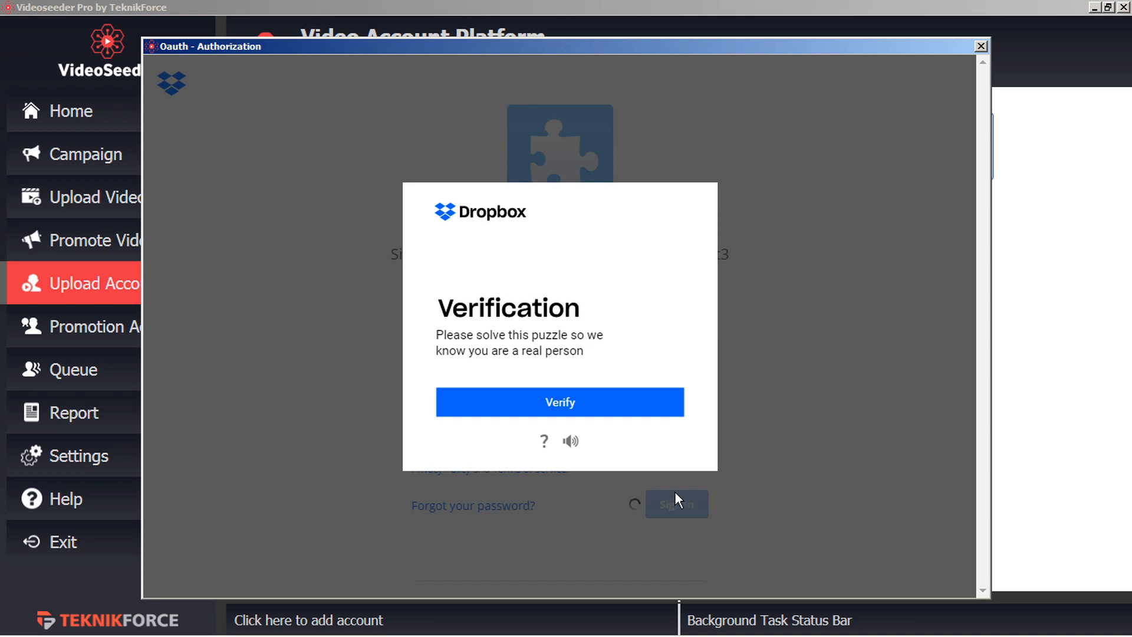
Pass the human verification puzzle by rotating the animal image upright.
{"action": "left_click", "coordinate": [557, 409]}
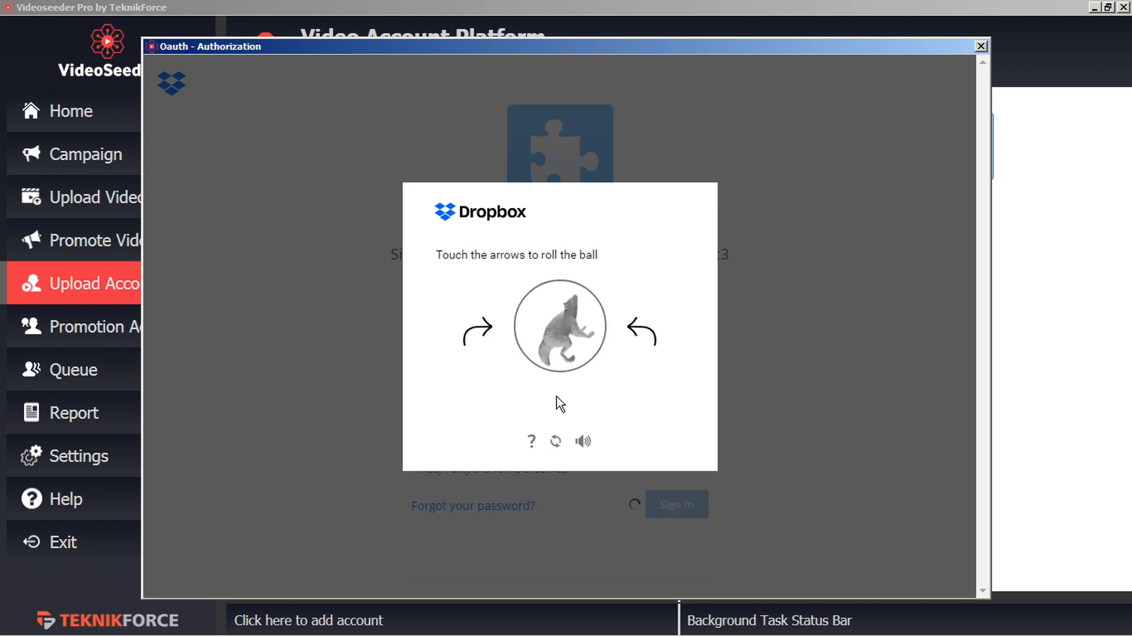
{"action": "left_click", "coordinate": [470, 328]}
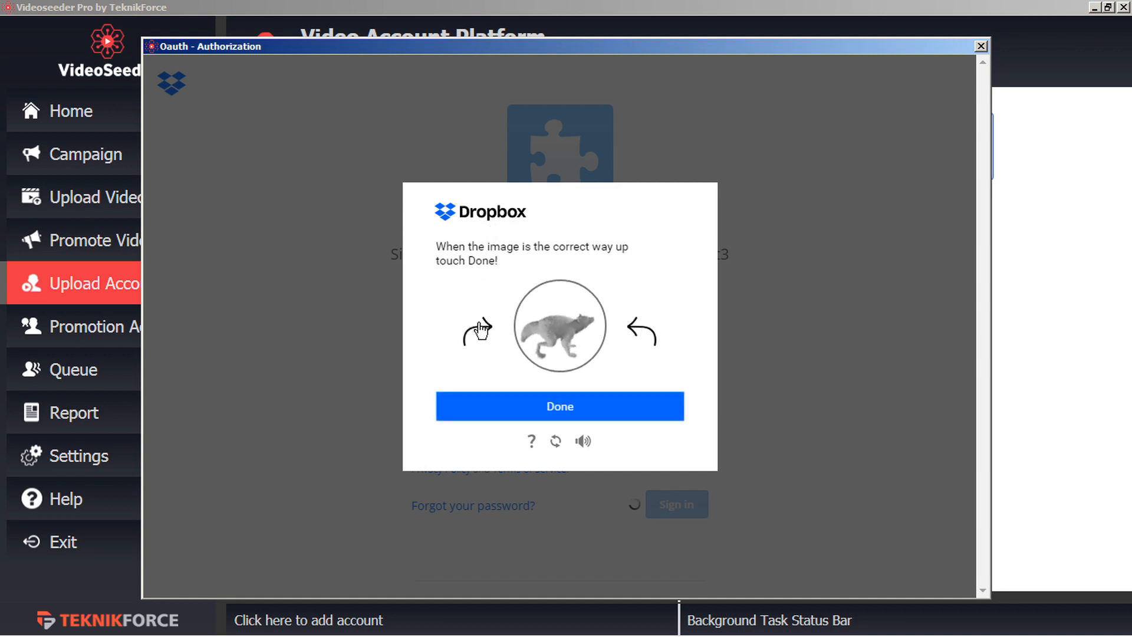
{"action": "left_click", "coordinate": [560, 412]}
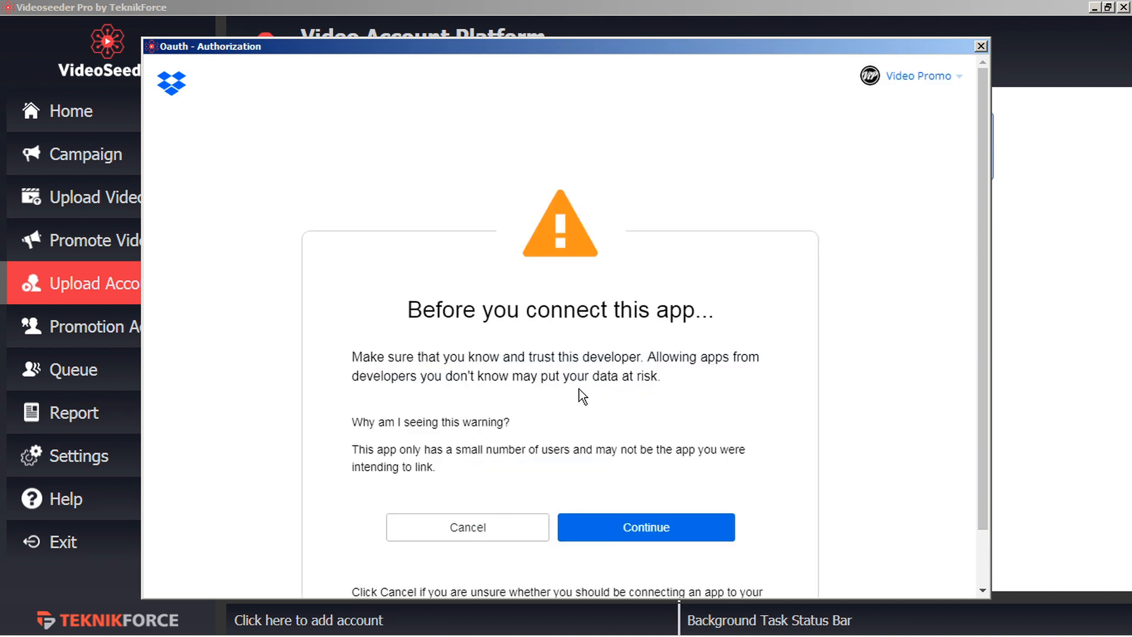
Continue past the untrusted developer warning and allow VideoSeederTest3 access to the Dropbox files.
{"action": "left_click", "coordinate": [663, 529]}
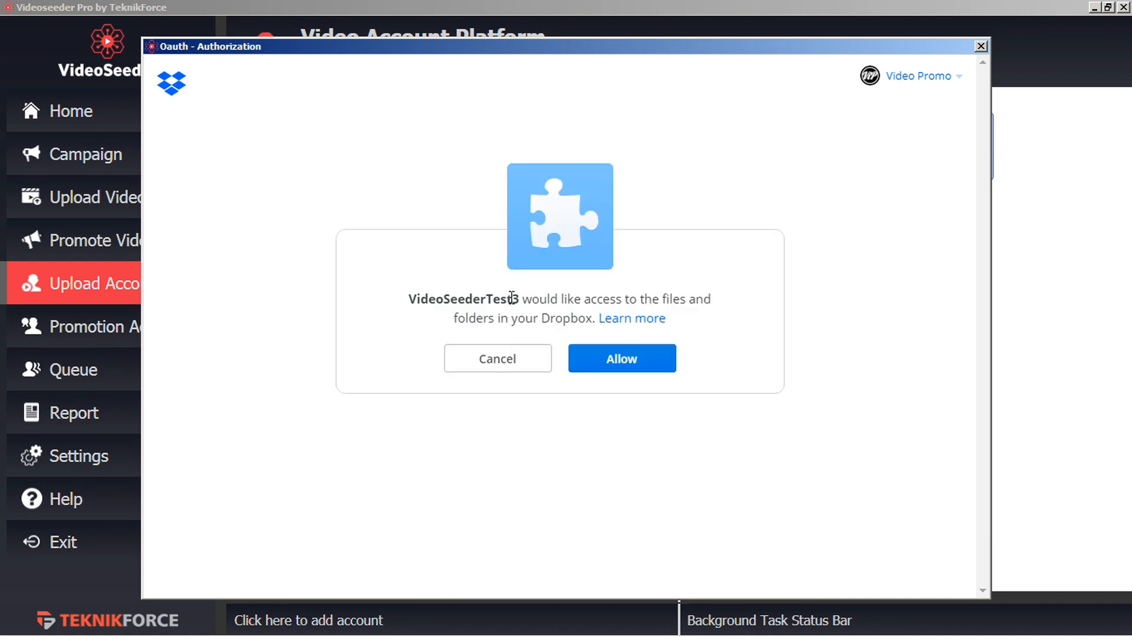
{"action": "left_click_drag", "start_coordinate": [519, 299], "coordinate": [411, 295]}
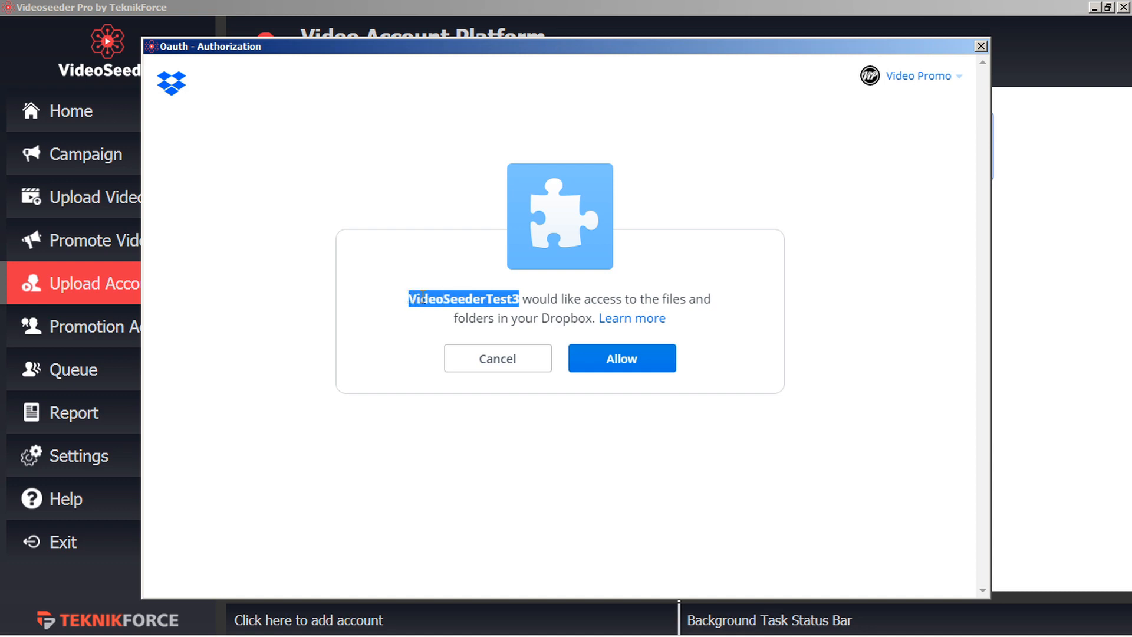
{"action": "left_click", "coordinate": [635, 363]}
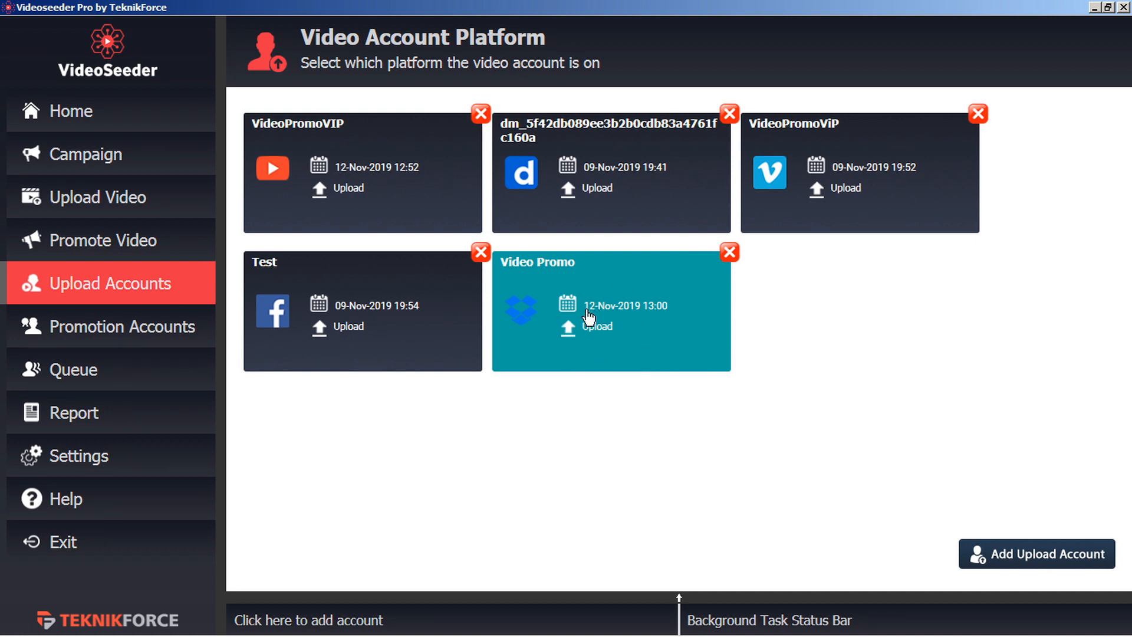
Go to Promotion Accounts and start adding a new account to list the available platforms.
{"action": "left_click", "coordinate": [142, 333]}
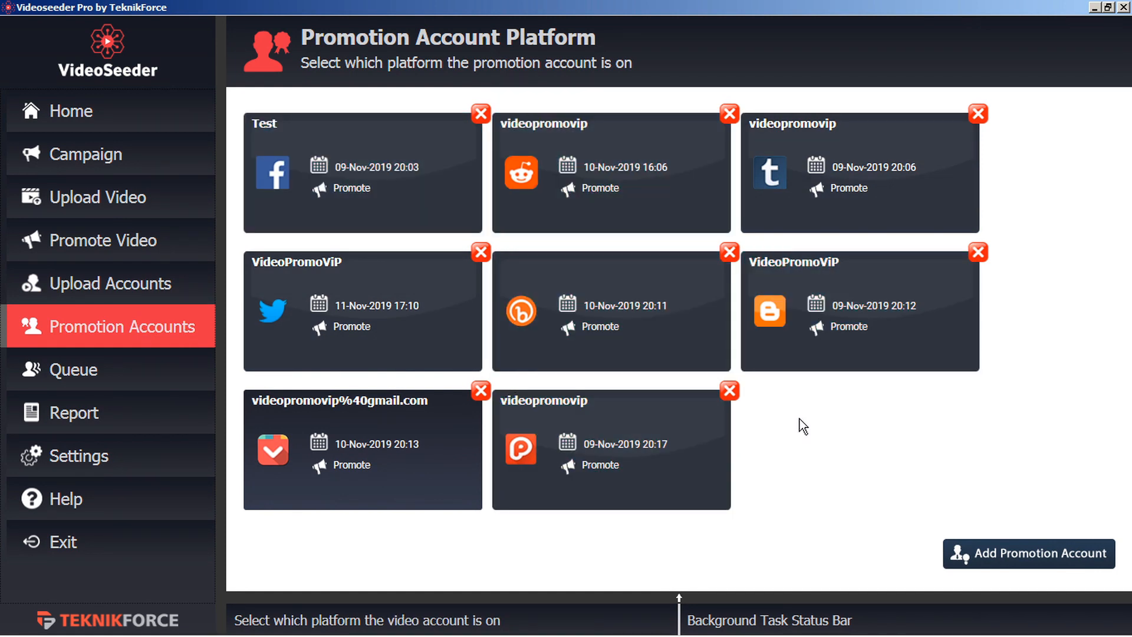
{"action": "left_click", "coordinate": [958, 552]}
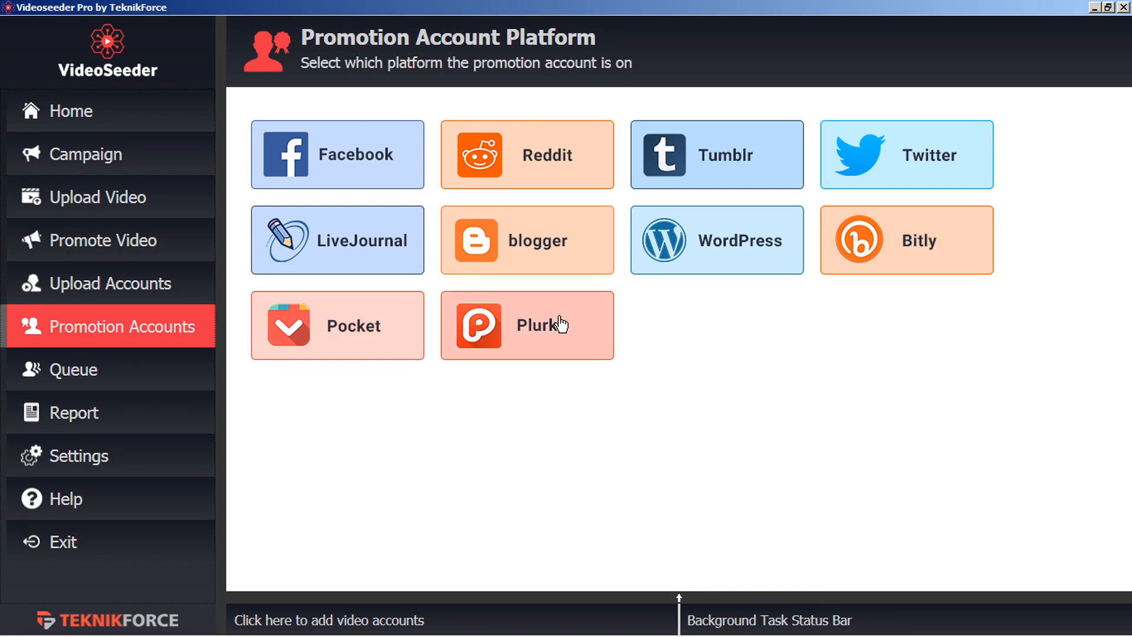
Choose Reddit as the platform, open the App Id guide link and sign in to Reddit.
{"action": "left_click", "coordinate": [564, 158]}
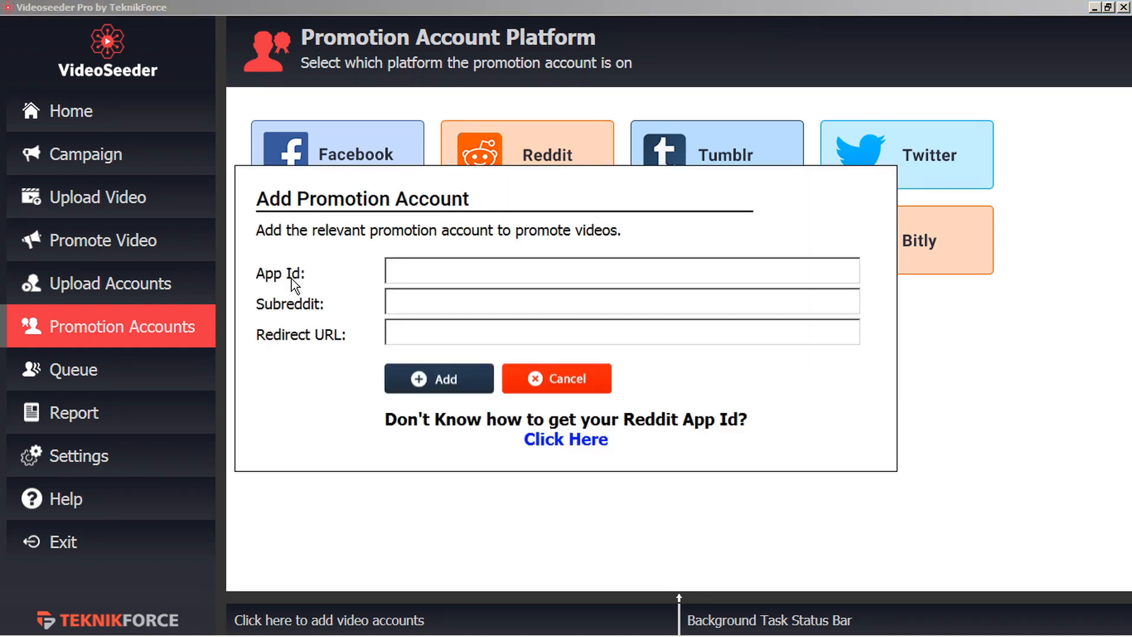
{"action": "left_click", "coordinate": [390, 335]}
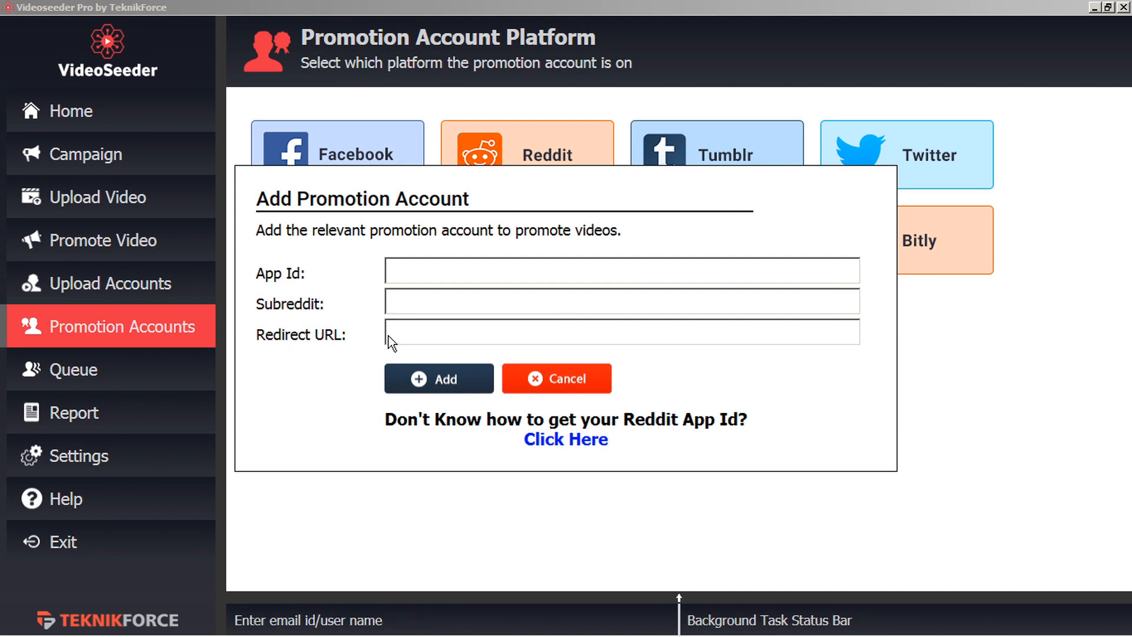
{"action": "left_click", "coordinate": [559, 440]}
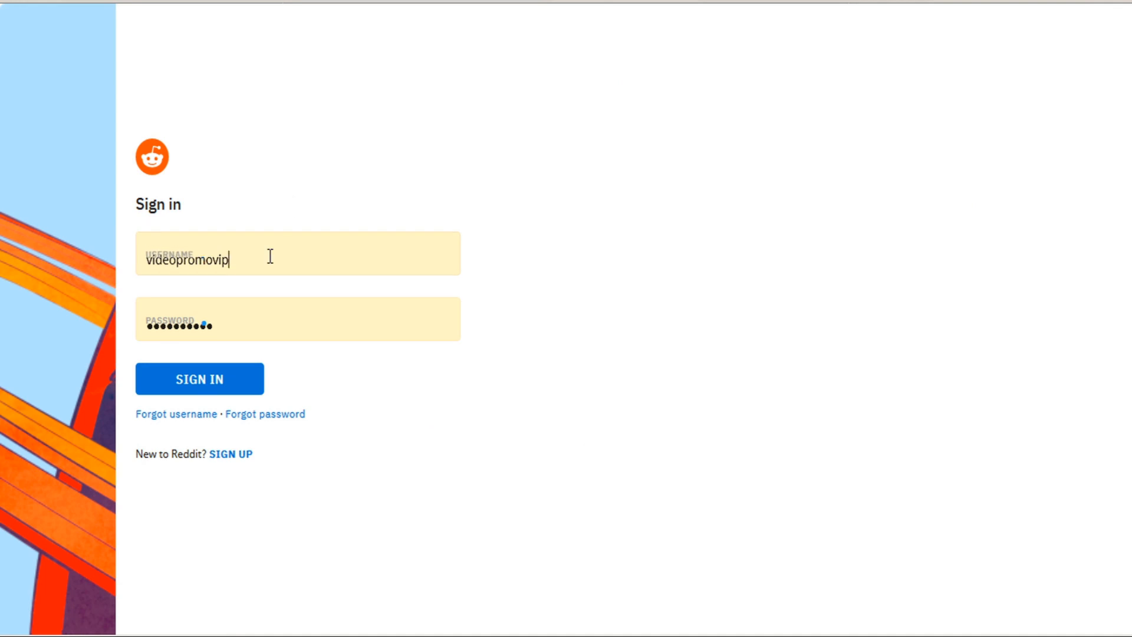
{"action": "left_click", "coordinate": [187, 380]}
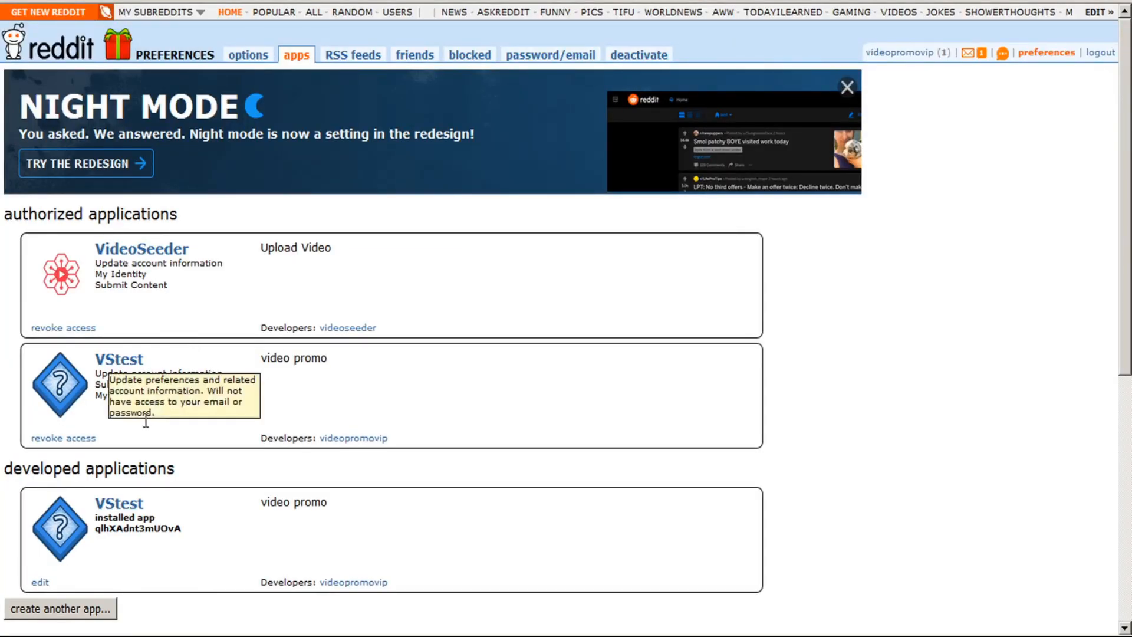
{"action": "left_click", "coordinate": [59, 610]}
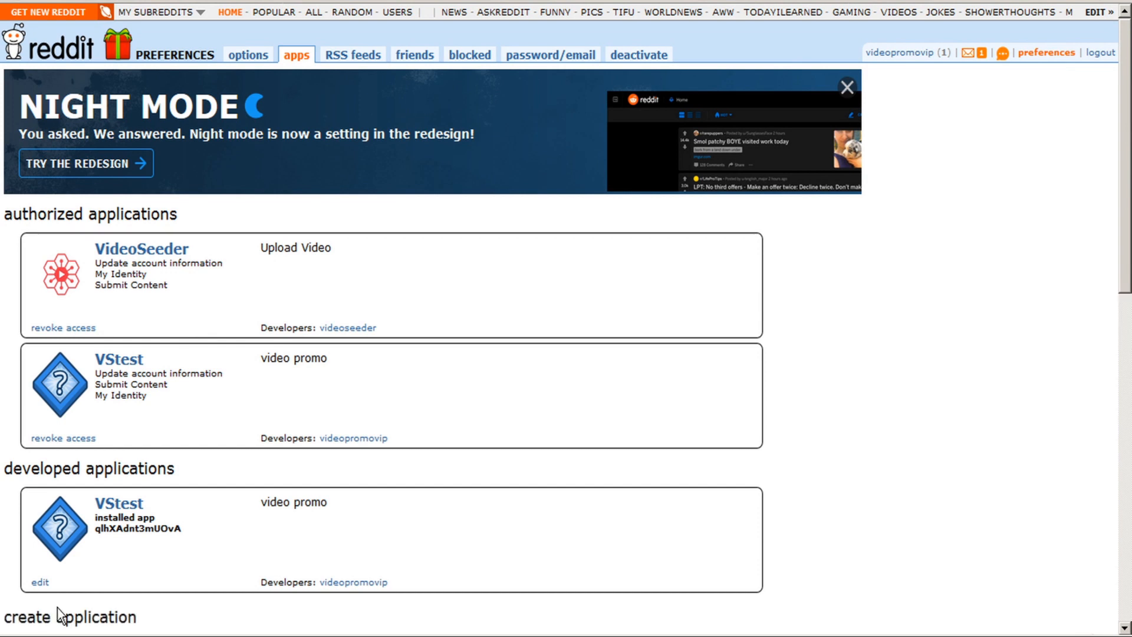
{"action": "scroll", "coordinate": [58, 608], "scroll_direction": "down", "scroll_amount": 5}
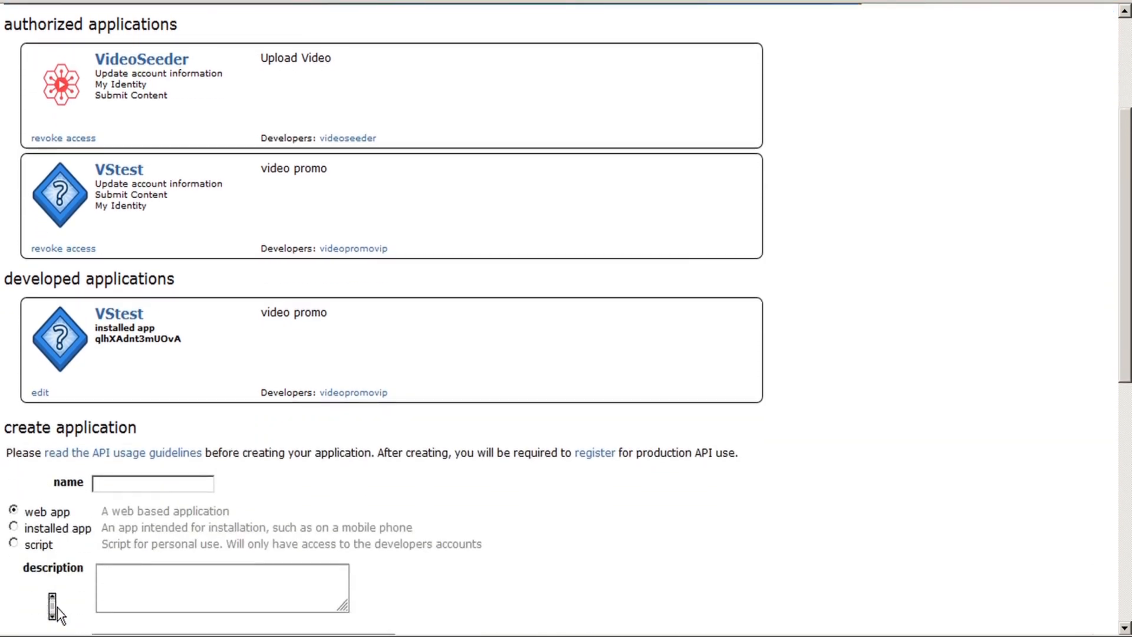
{"action": "left_click", "coordinate": [142, 287]}
{"action": "type", "text": "v"}
{"action": "left_click", "coordinate": [143, 307]}
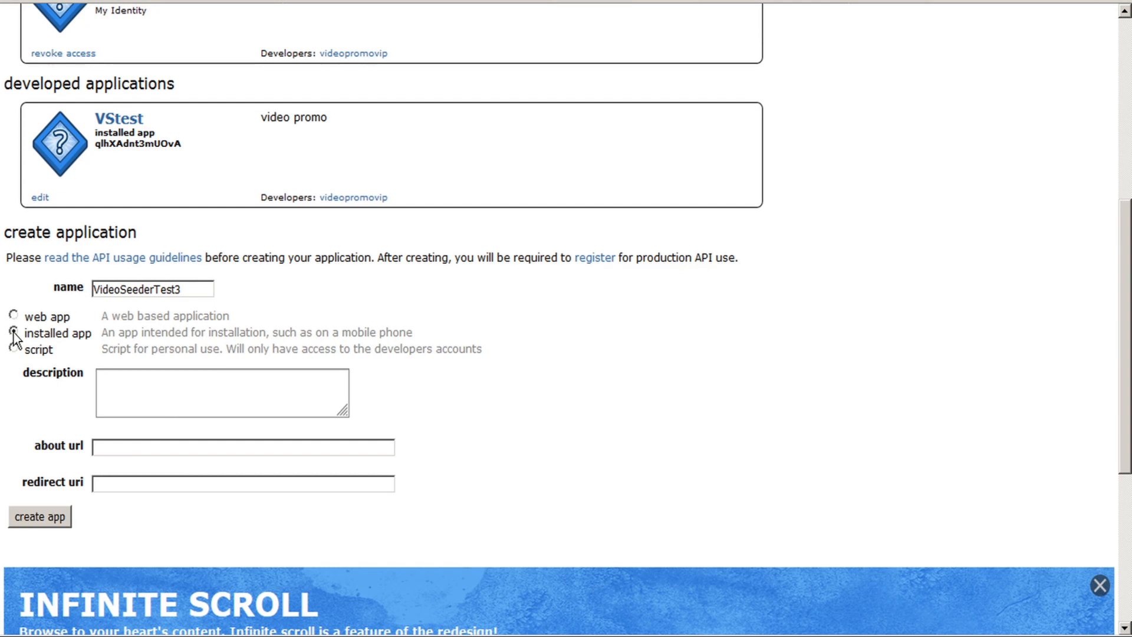
{"action": "left_click", "coordinate": [110, 485]}
{"action": "type", "text": "https://teknikforce.com/"}
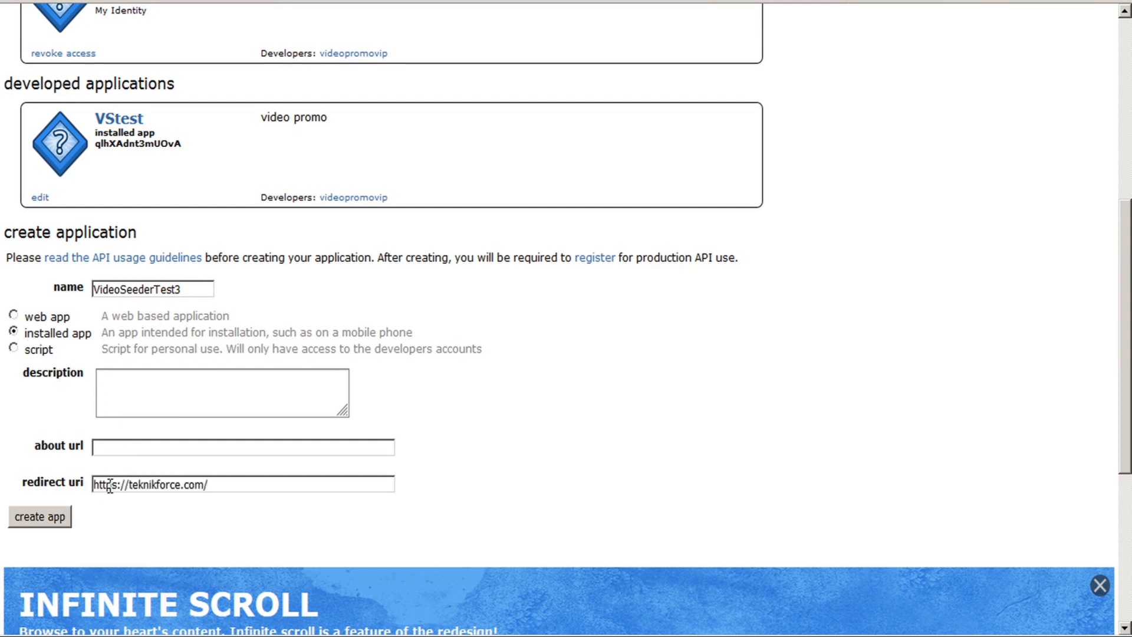
{"action": "left_click", "coordinate": [46, 519]}
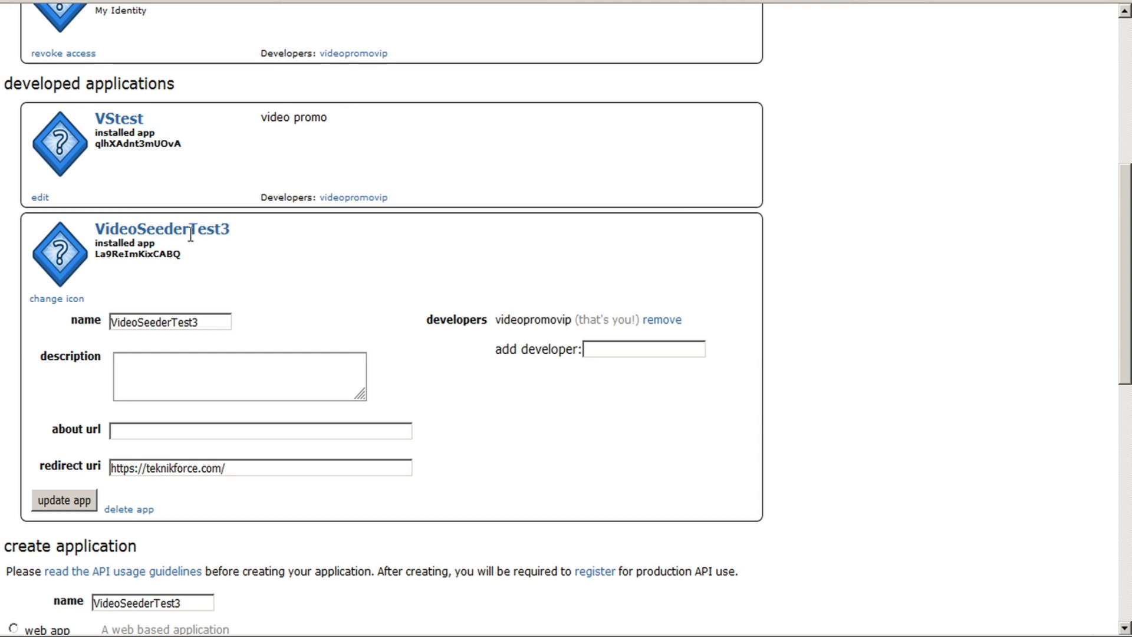
{"action": "double_click", "coordinate": [135, 257]}
{"action": "key", "text": "ctrl+c"}
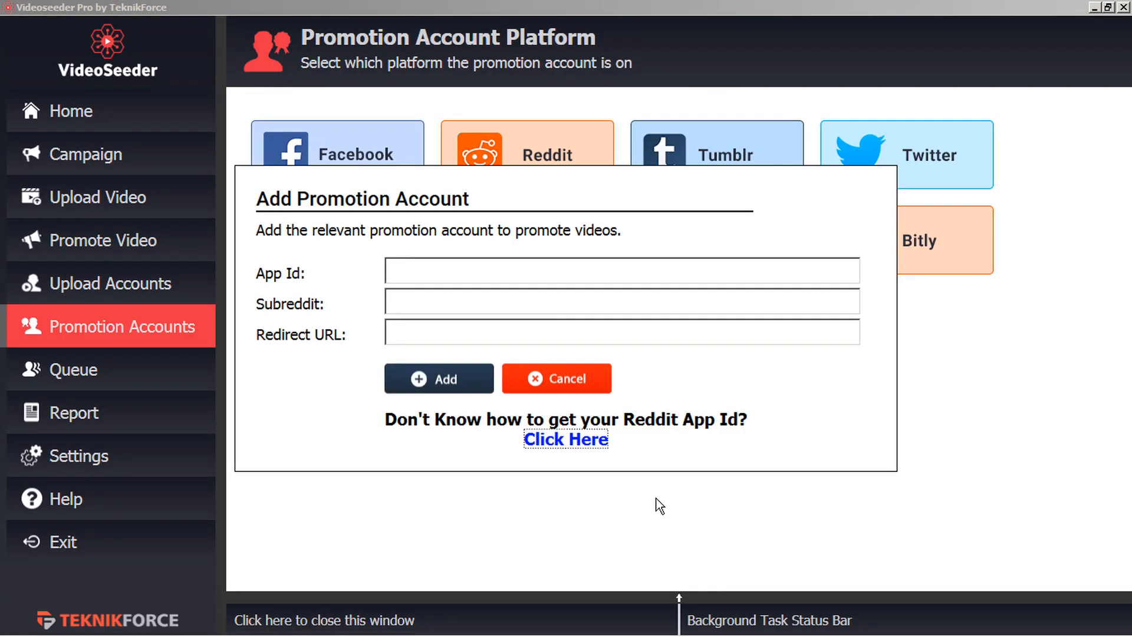
{"action": "left_click", "coordinate": [477, 267]}
{"action": "key", "text": "ctrl+v"}
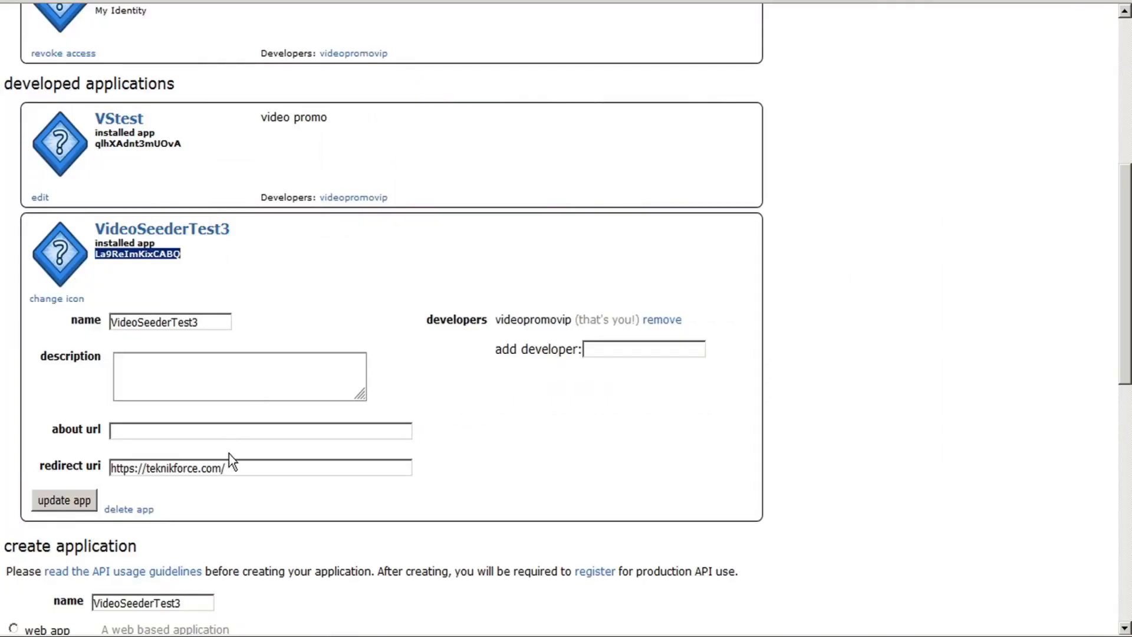
{"action": "left_click_drag", "start_coordinate": [237, 468], "coordinate": [23, 459]}
{"action": "key", "text": "ctrl+c"}
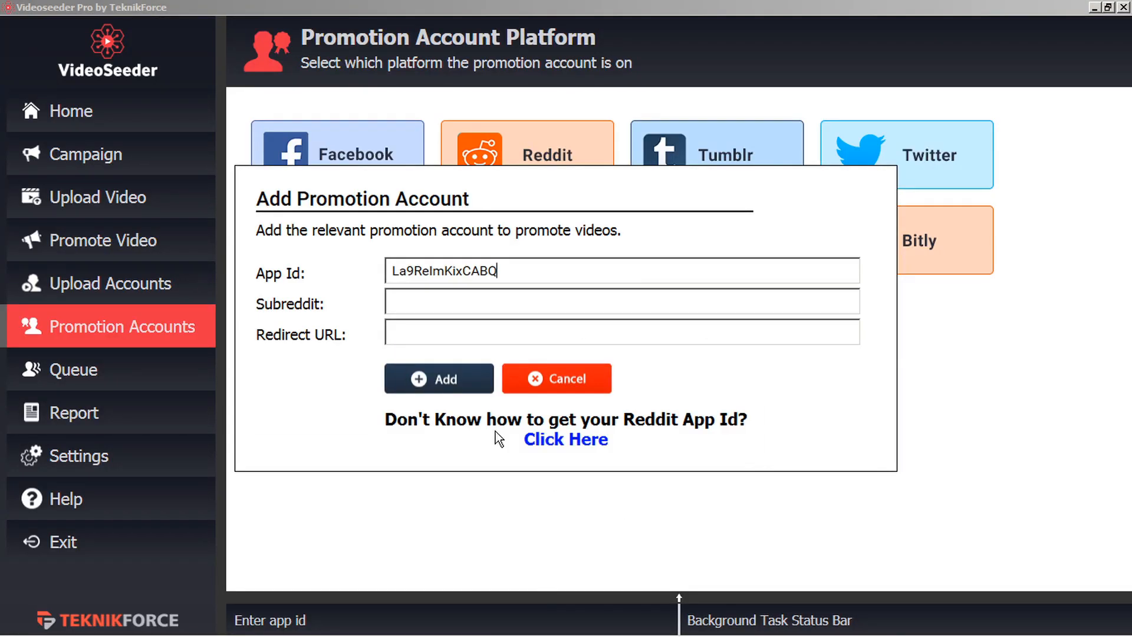
{"action": "left_click", "coordinate": [427, 336]}
{"action": "key", "text": "ctrl+v"}
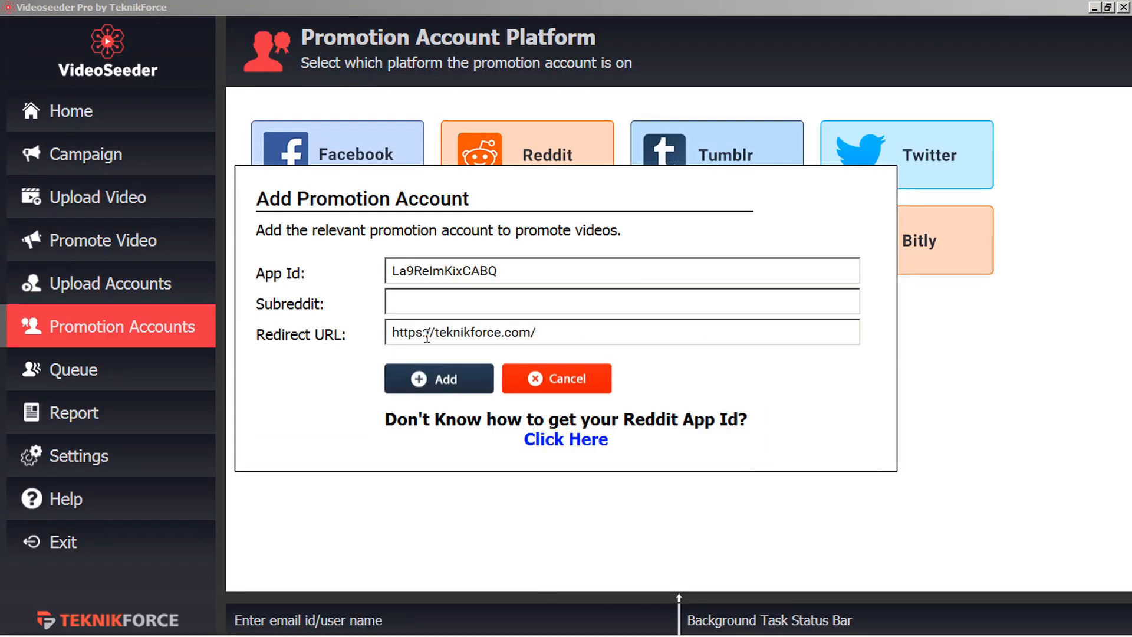
{"action": "left_click", "coordinate": [396, 299]}
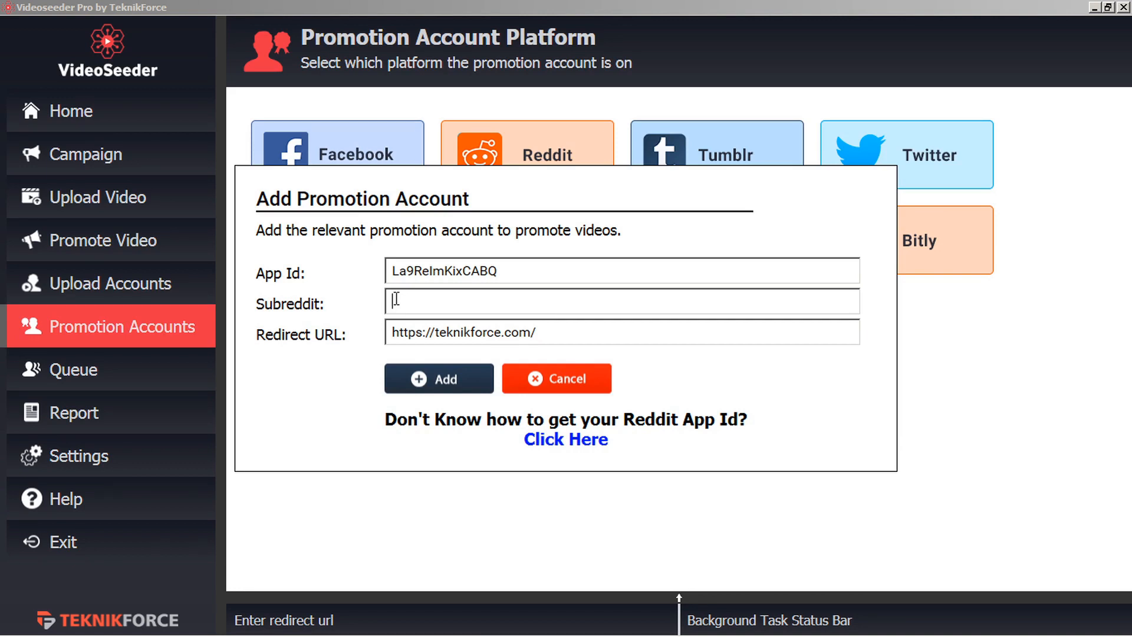
{"action": "type", "text": "r/InternetMarketing"}
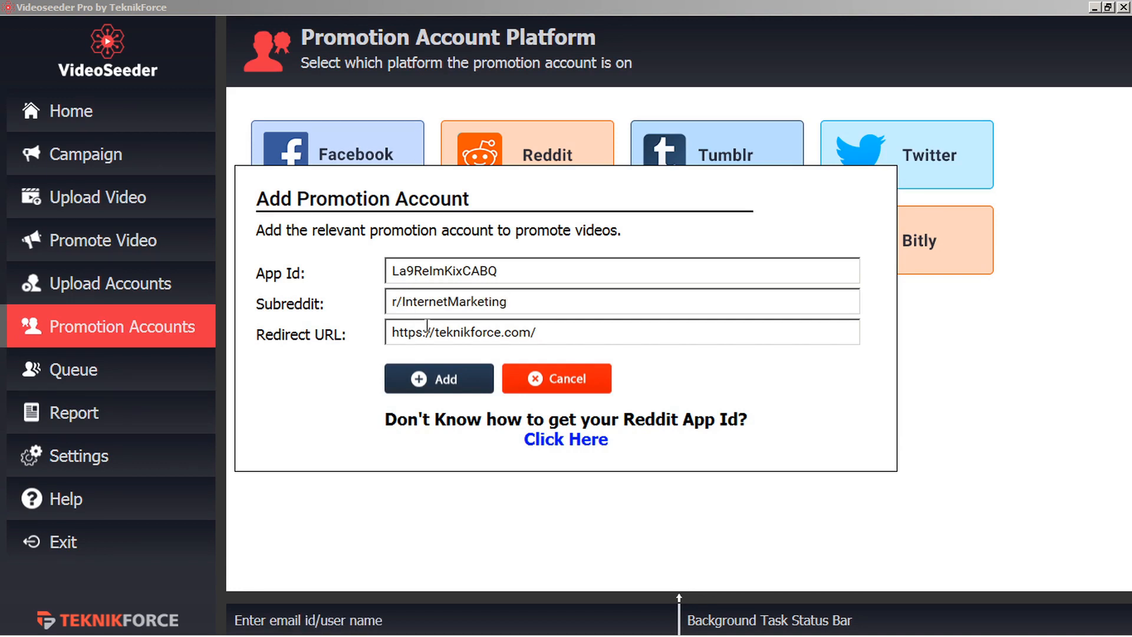
{"action": "left_click", "coordinate": [448, 383]}
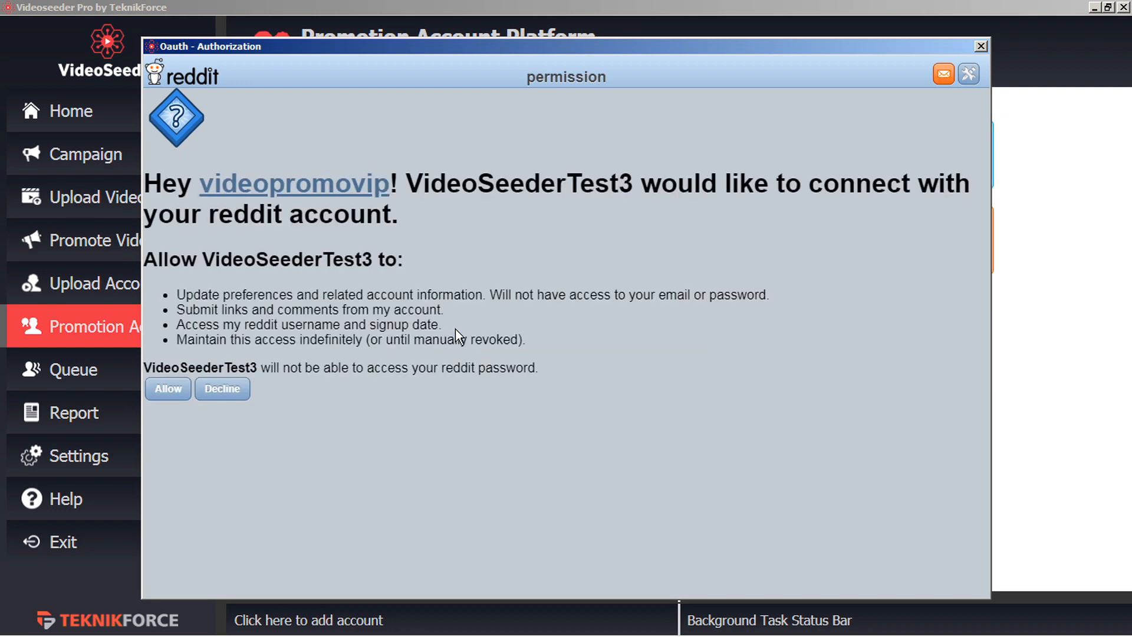
Allow VideoSeederTest3 access, adding Reddit account videopromovip, then start another promotion account.
{"action": "left_click_drag", "start_coordinate": [407, 182], "coordinate": [629, 178]}
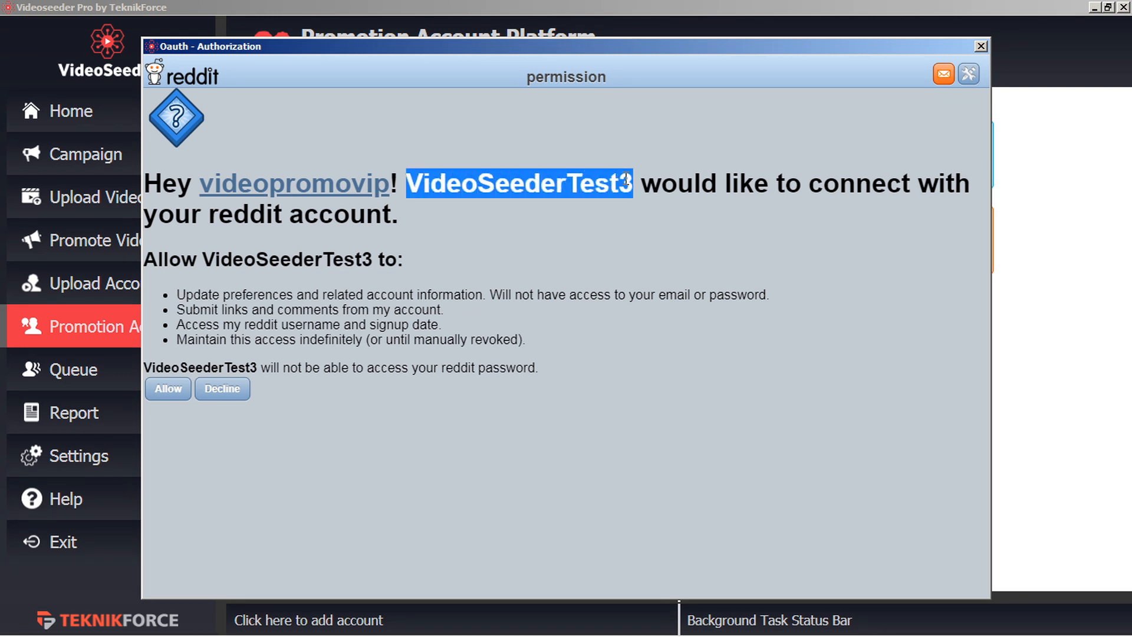
{"action": "left_click", "coordinate": [168, 389]}
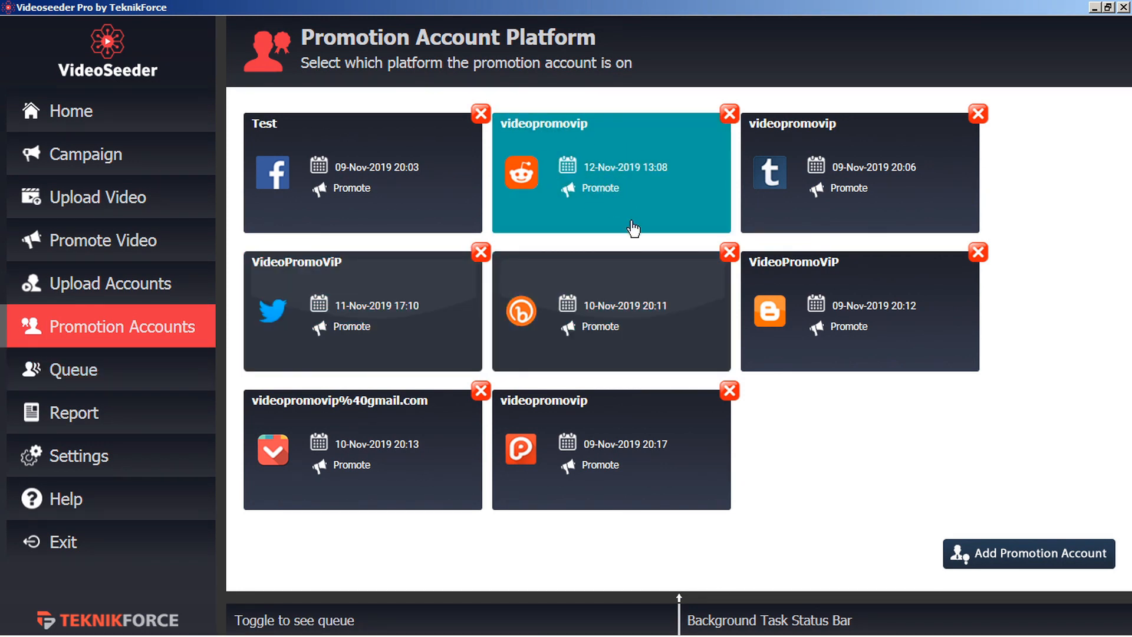
{"action": "left_click", "coordinate": [996, 557]}
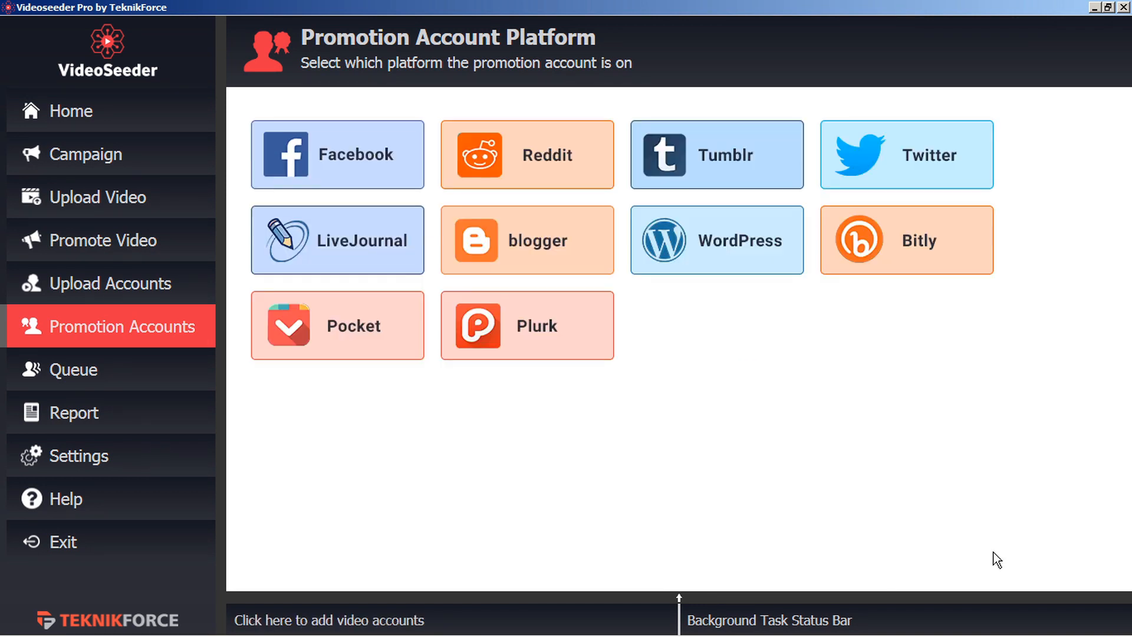
Pick Tumblr as the platform and log in to Tumblr with the account e-mail and password.
{"action": "left_click", "coordinate": [747, 154]}
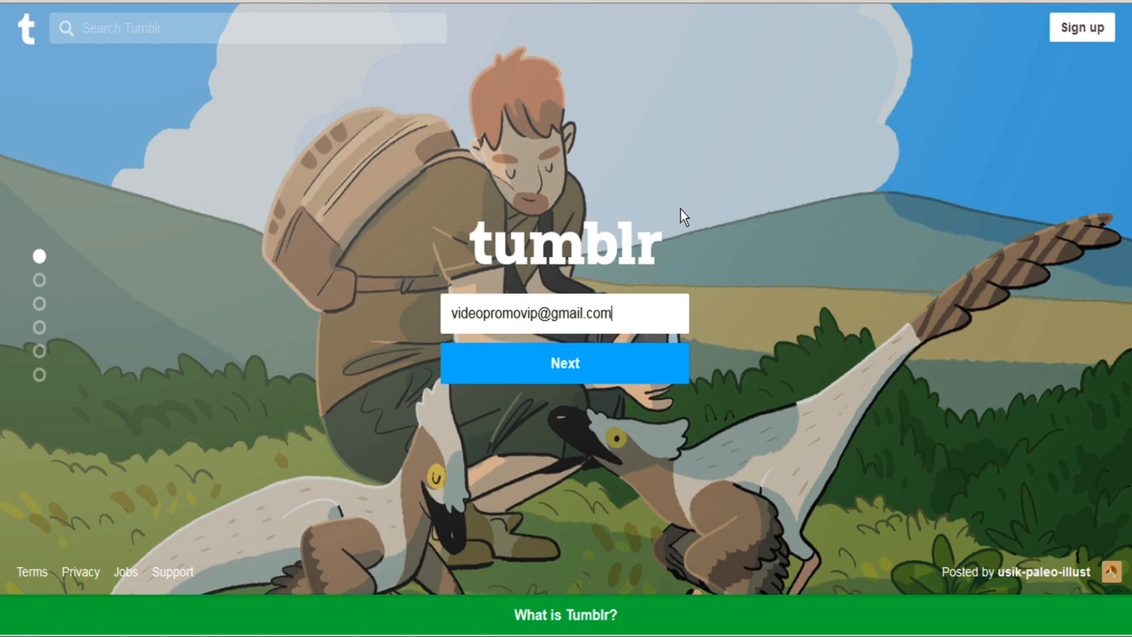
{"action": "left_click", "coordinate": [575, 367]}
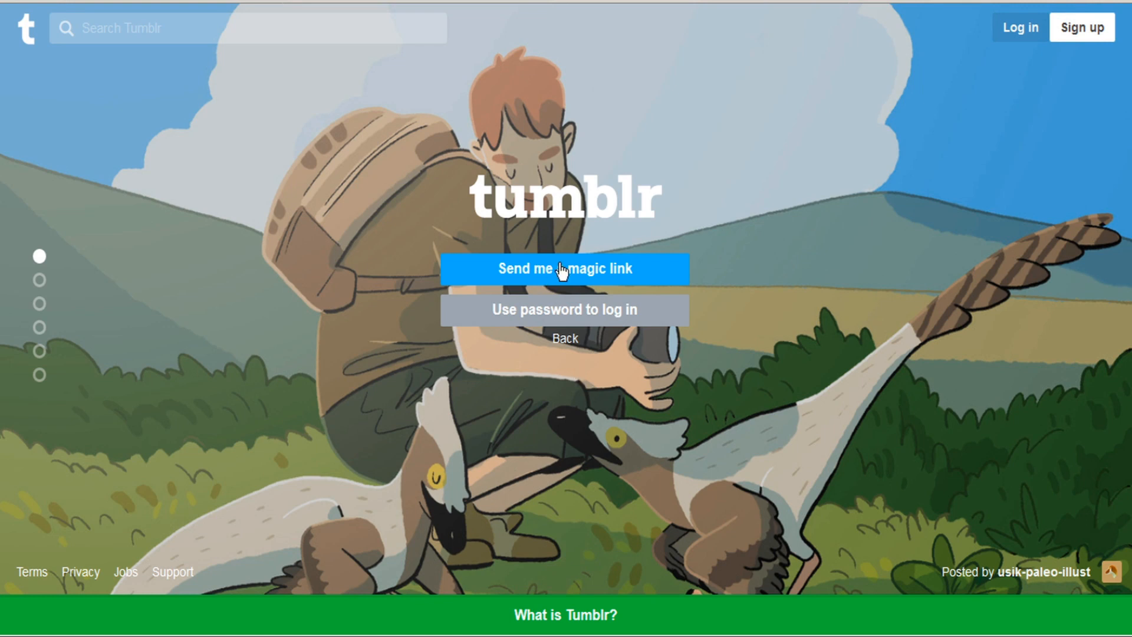
{"action": "left_click", "coordinate": [571, 315]}
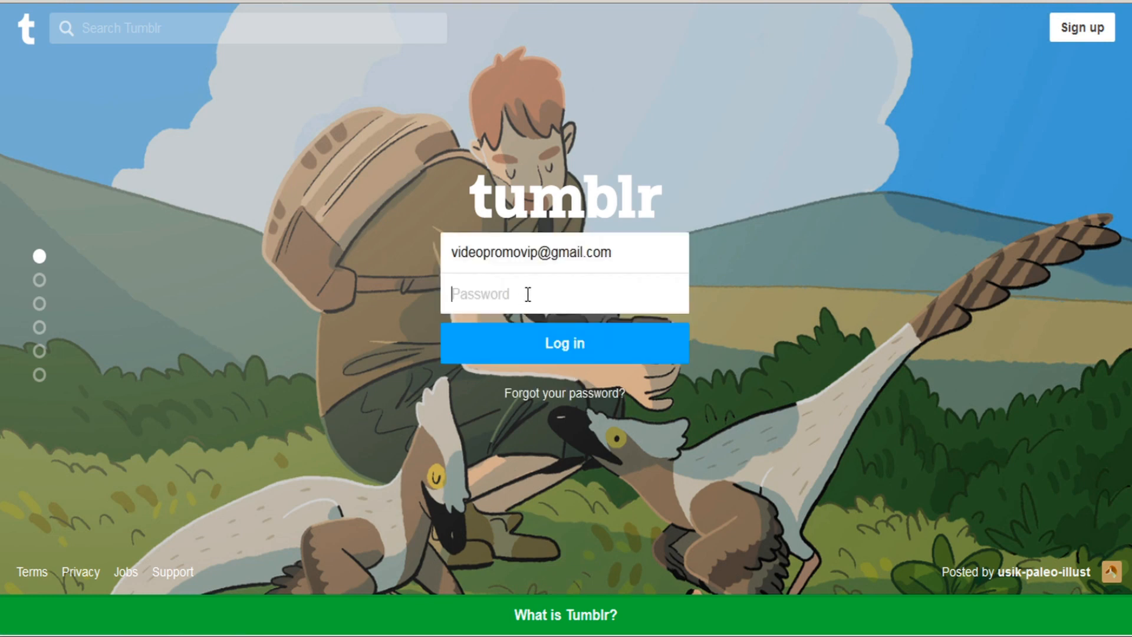
{"action": "type", "text": "••••••••••"}
{"action": "left_click", "coordinate": [566, 347]}
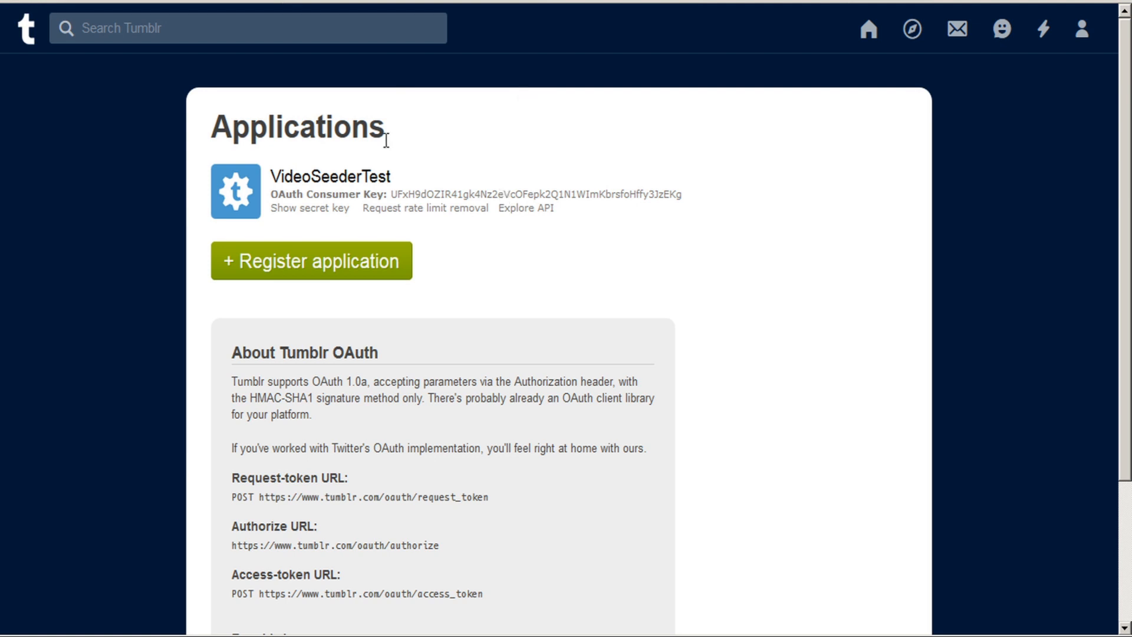
{"action": "left_click", "coordinate": [334, 271]}
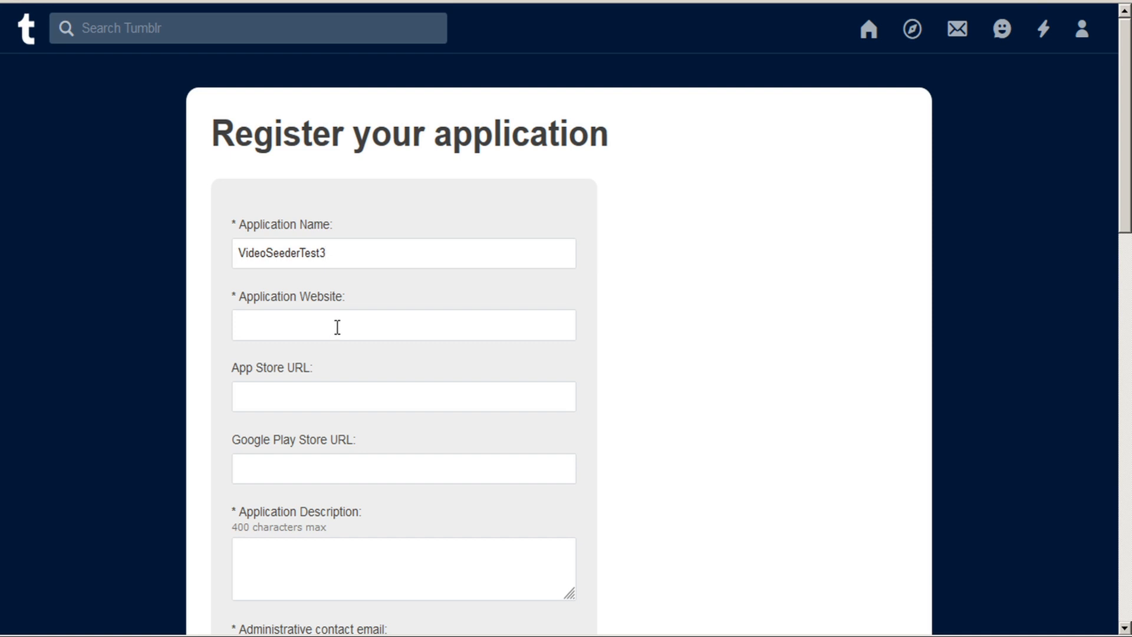
{"action": "left_click", "coordinate": [284, 326]}
{"action": "type", "text": "http://videoseeder.in/"}
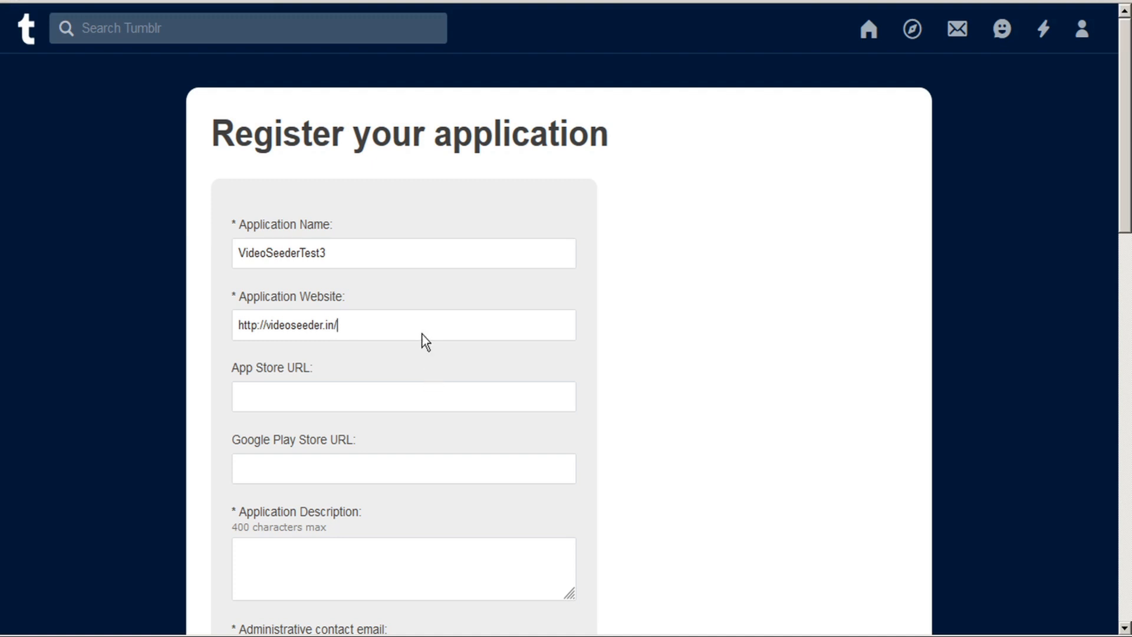
{"action": "scroll", "coordinate": [443, 306], "scroll_direction": "down", "scroll_amount": 3}
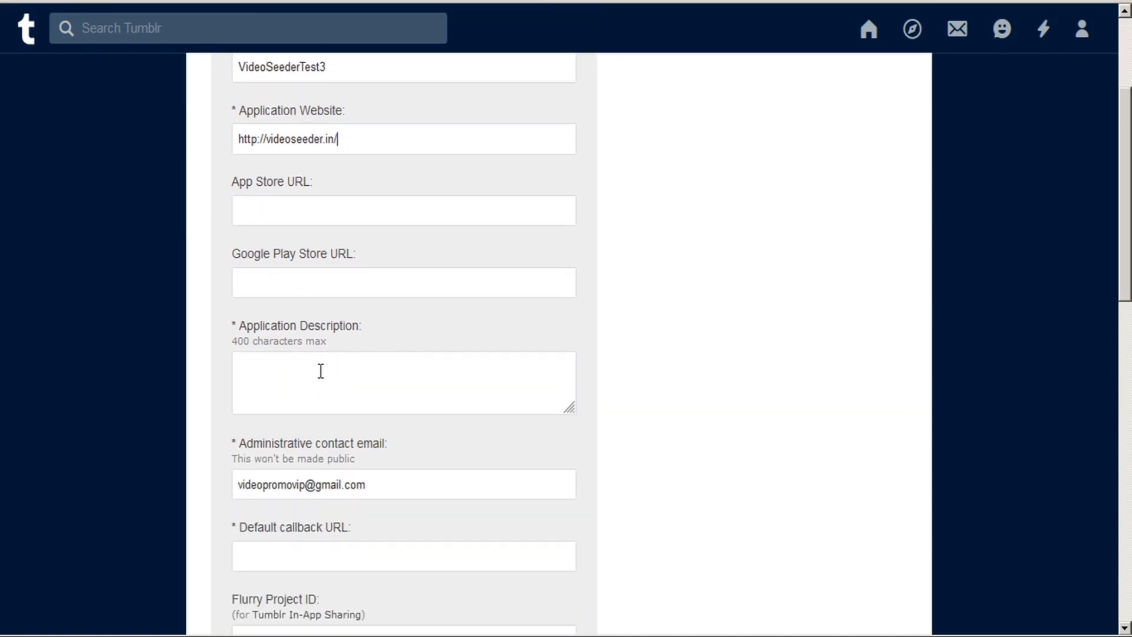
{"action": "left_click", "coordinate": [320, 371]}
{"action": "type", "text": "video promo"}
{"action": "scroll", "coordinate": [328, 369], "scroll_direction": "down", "scroll_amount": 3}
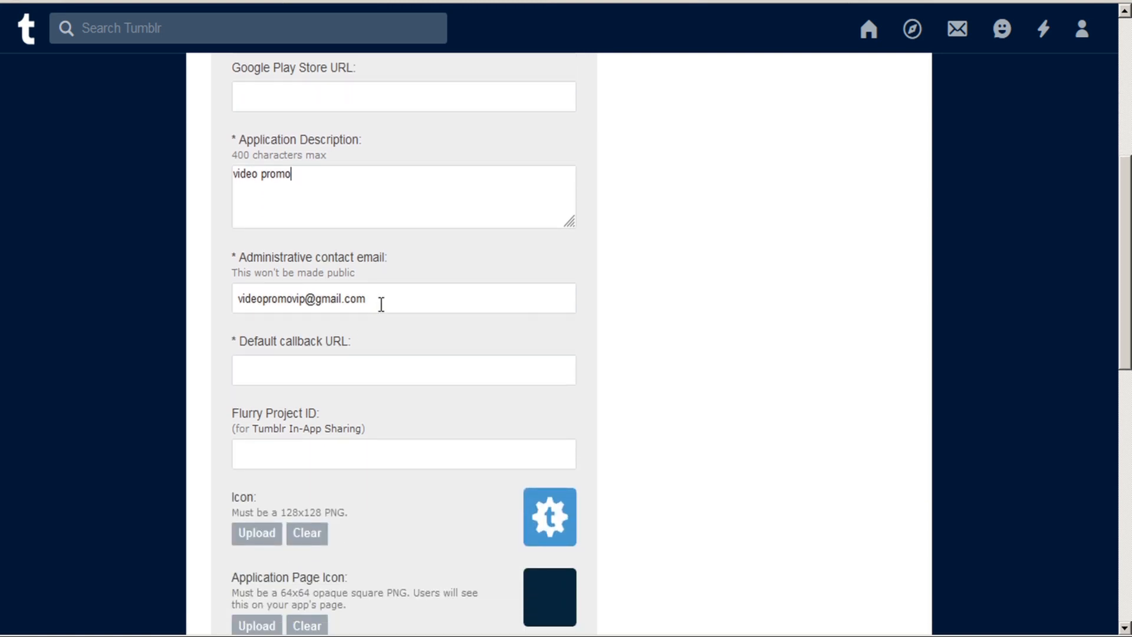
{"action": "left_click", "coordinate": [278, 371]}
{"action": "key", "text": "ctrl+v"}
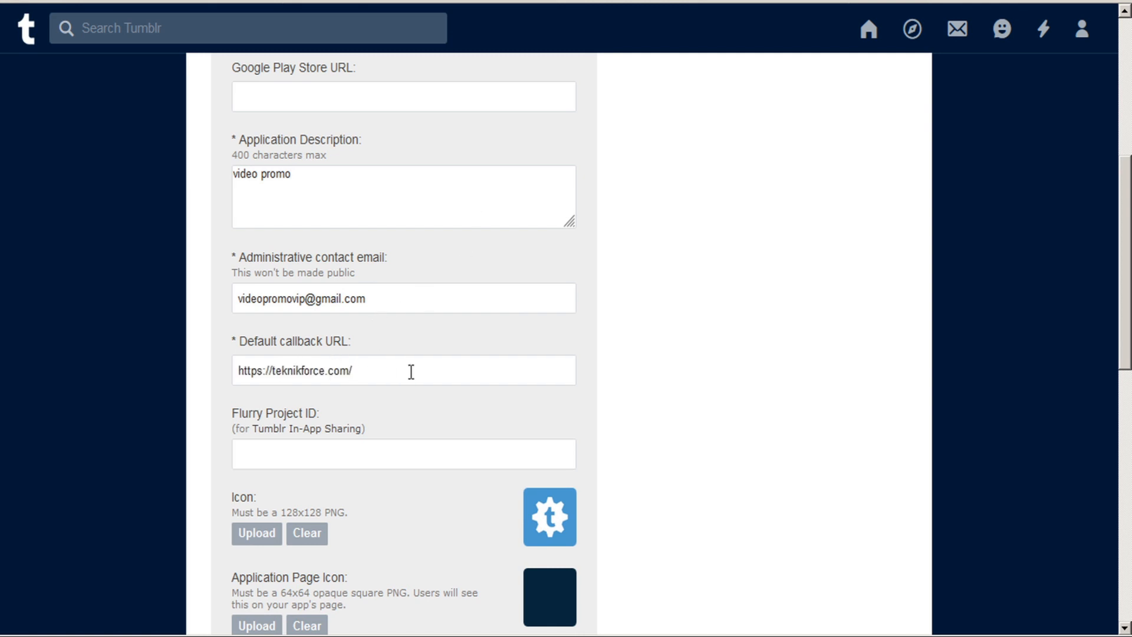
{"action": "scroll", "coordinate": [415, 368], "scroll_direction": "down", "scroll_amount": 2}
{"action": "scroll", "coordinate": [415, 367], "scroll_direction": "down", "scroll_amount": 8}
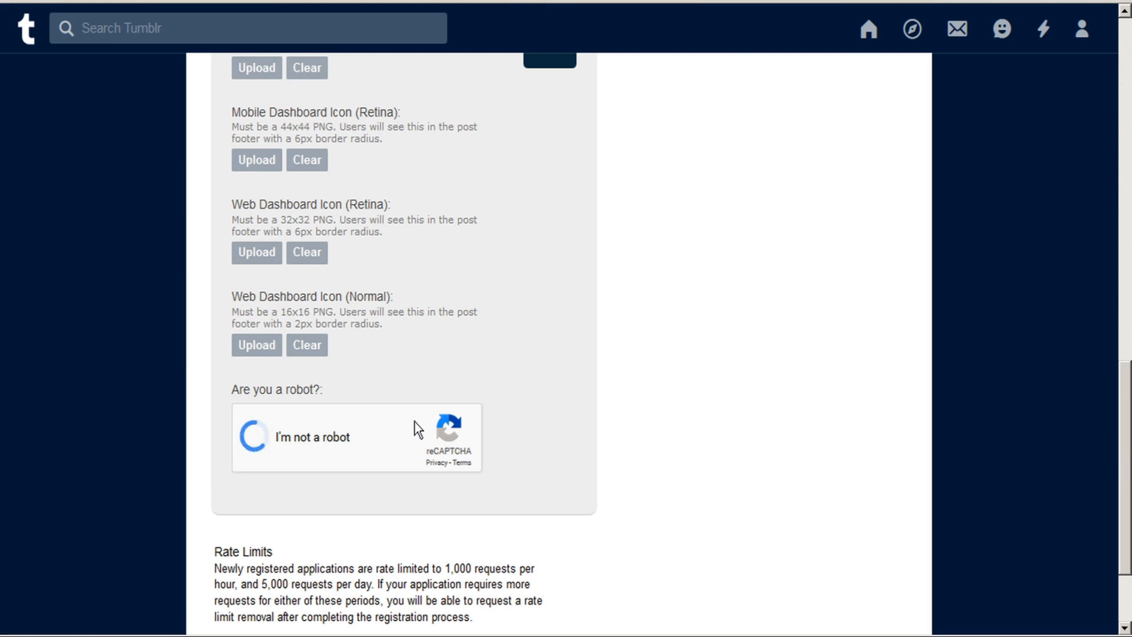
{"action": "scroll", "coordinate": [415, 422], "scroll_direction": "down", "scroll_amount": 2}
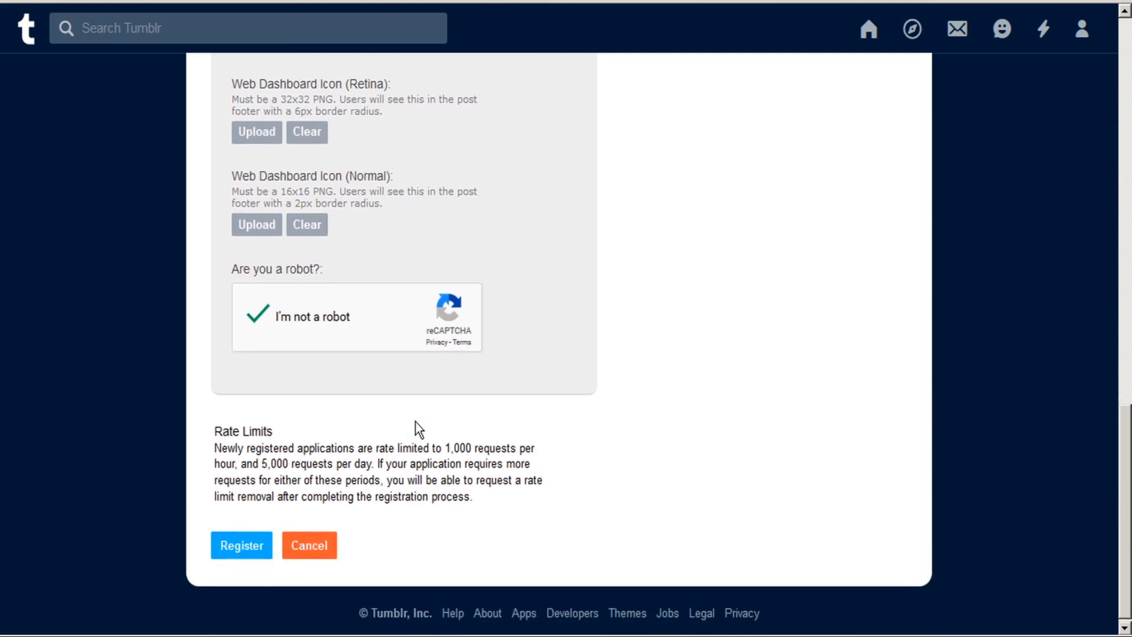
{"action": "left_click", "coordinate": [245, 550]}
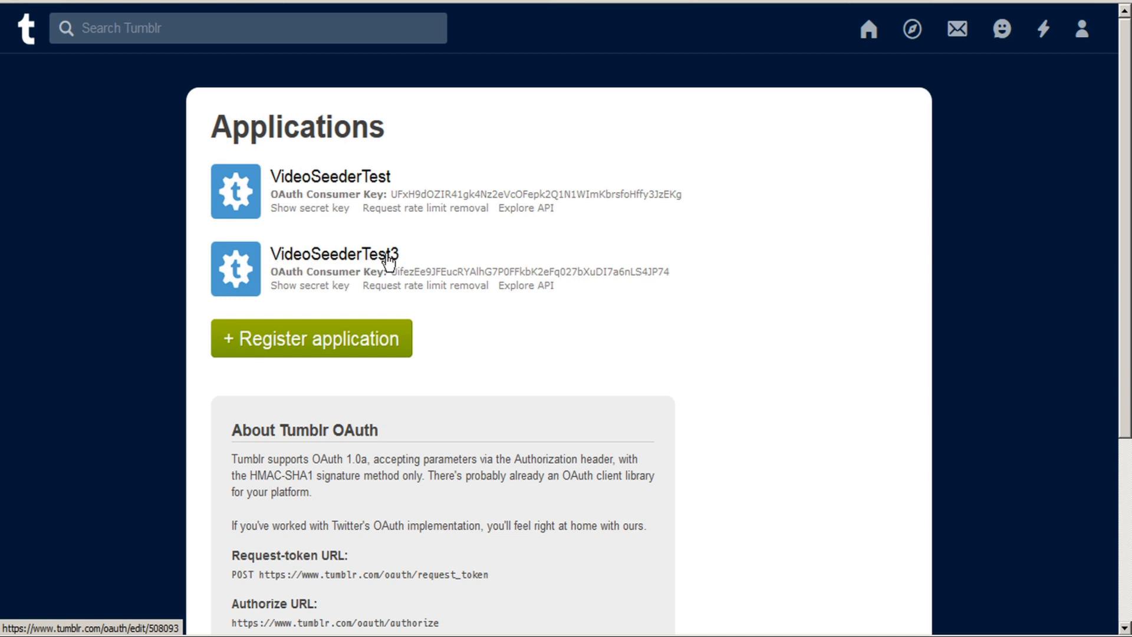
Copy VideoSeederTest3's OAuth consumer key and secret into App Id and App Secret.
{"action": "left_click", "coordinate": [346, 258]}
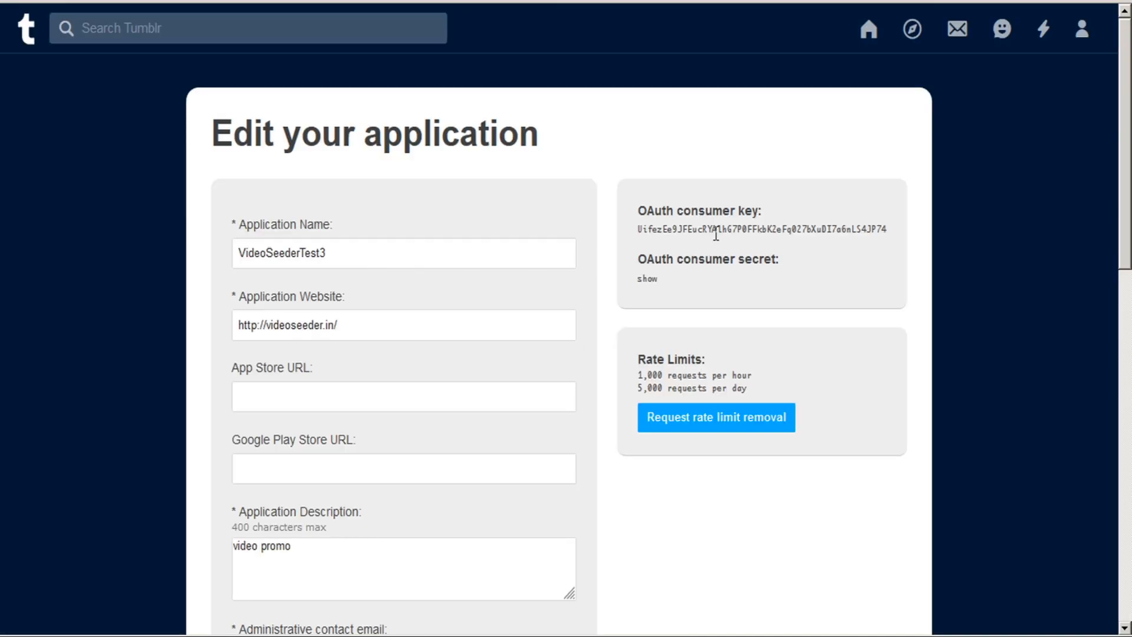
{"action": "double_click", "coordinate": [718, 229]}
{"action": "key", "text": "ctrl+c"}
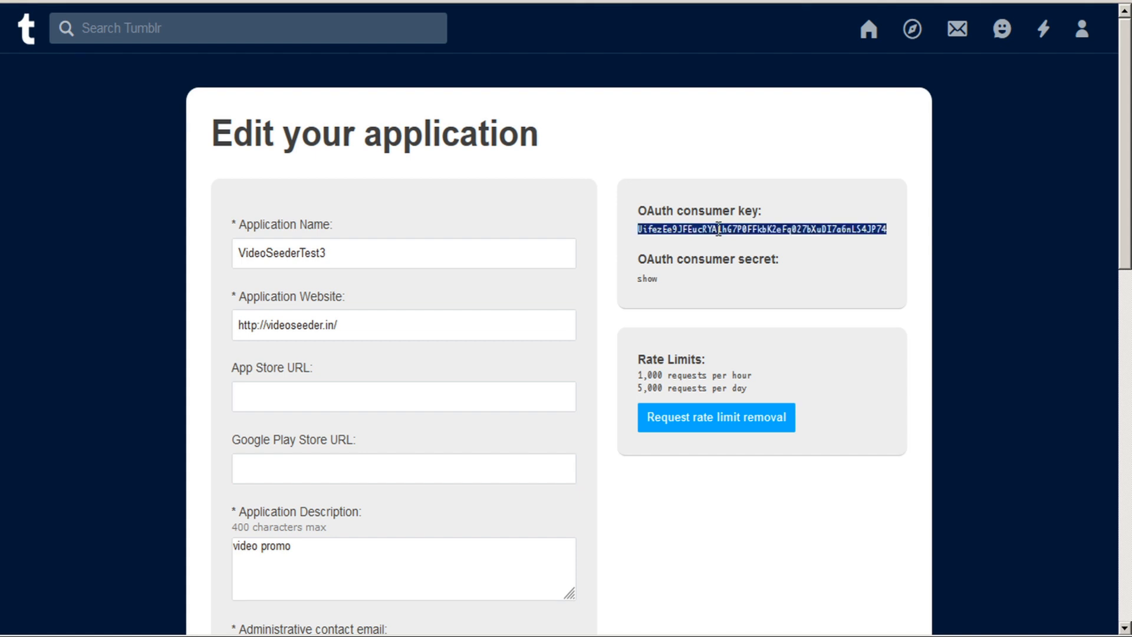
{"action": "key", "text": "alt+Tab"}
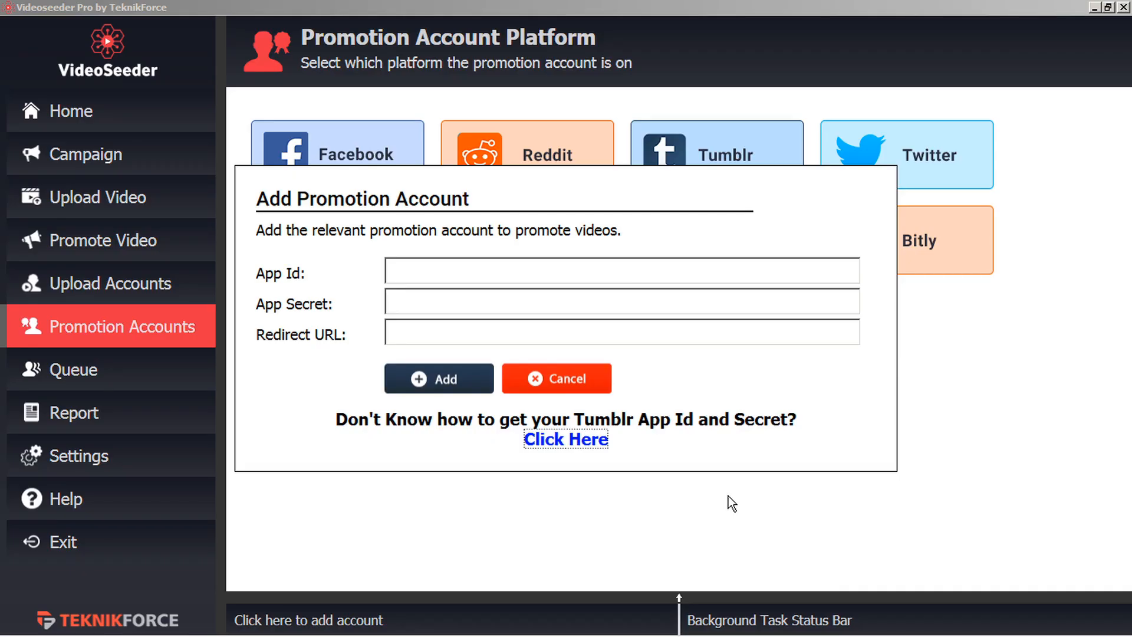
{"action": "left_click", "coordinate": [405, 271]}
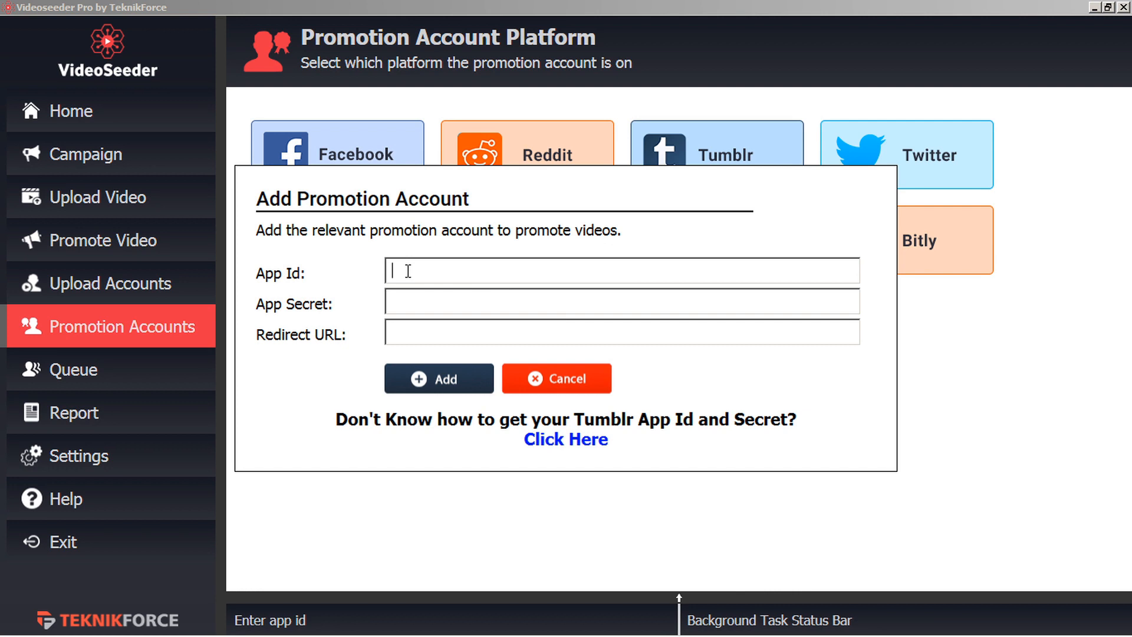
{"action": "key", "text": "ctrl+v"}
{"action": "left_click", "coordinate": [418, 296]}
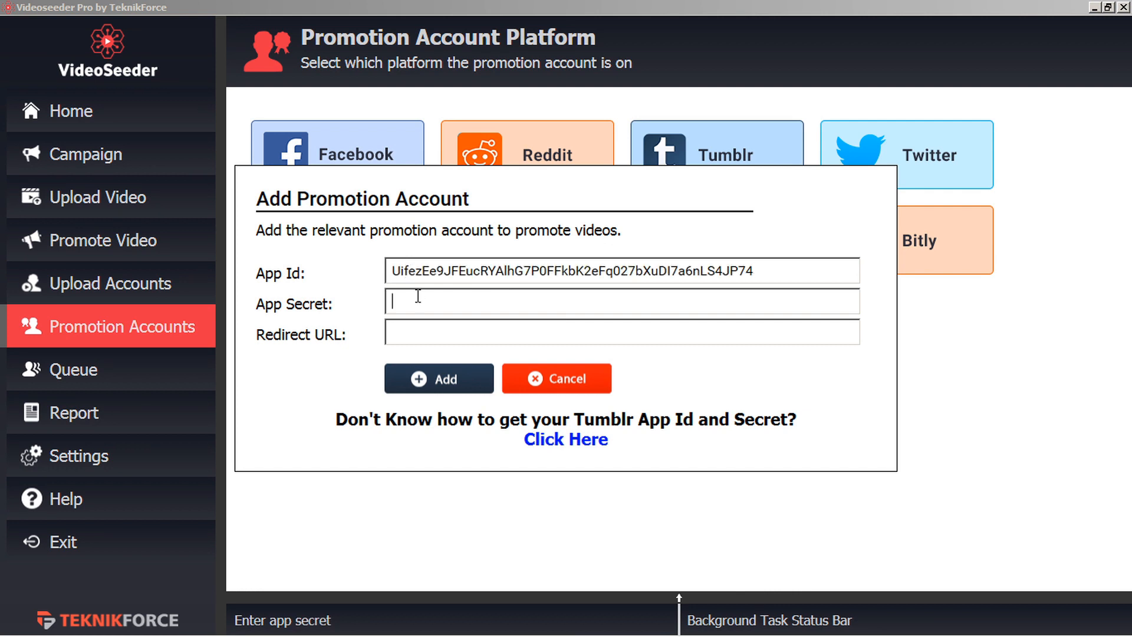
{"action": "key", "text": "alt+Tab"}
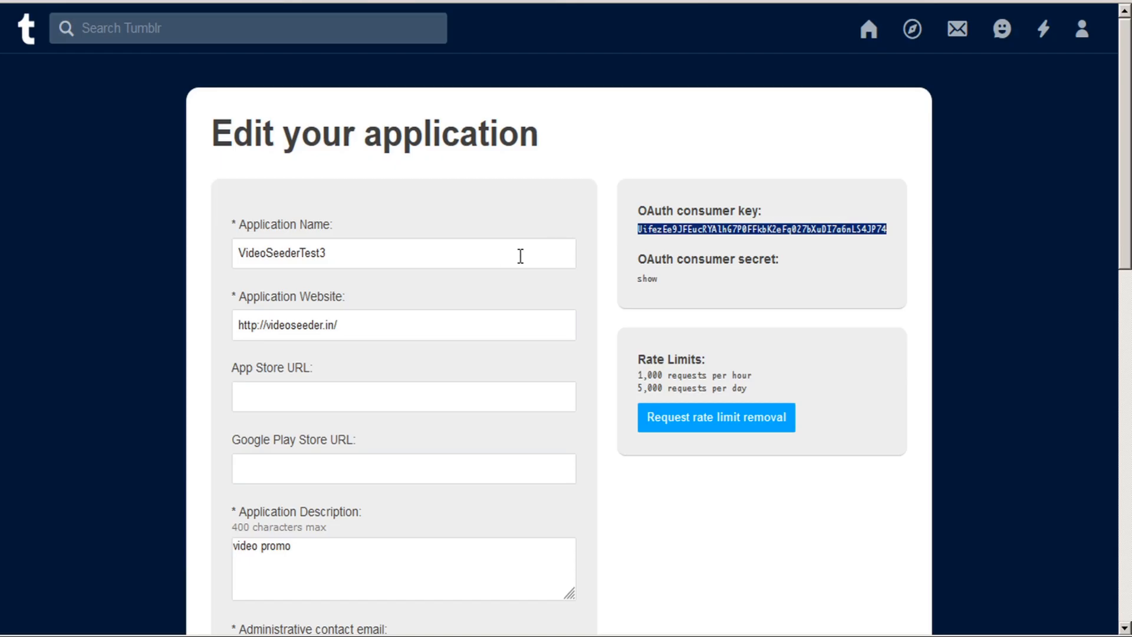
{"action": "left_click", "coordinate": [654, 289]}
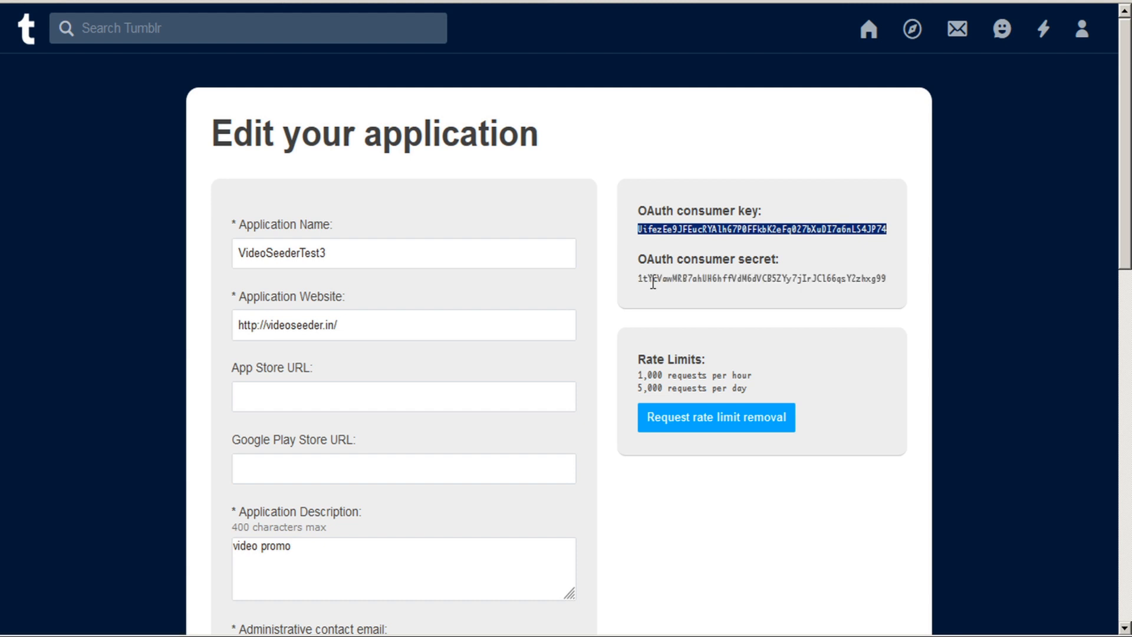
{"action": "double_click", "coordinate": [700, 278]}
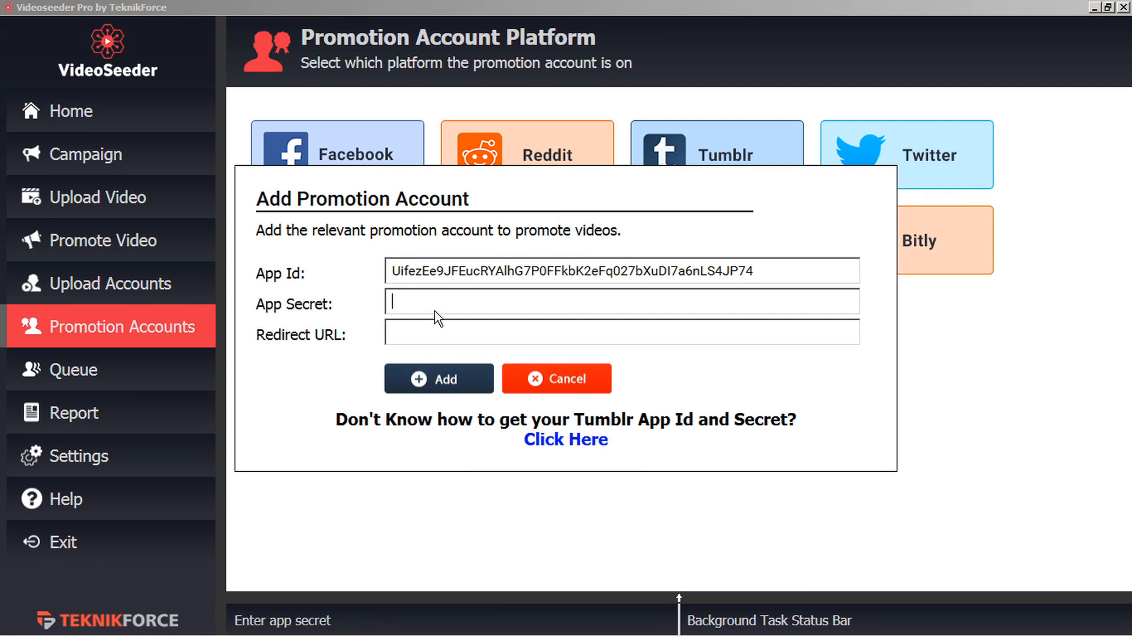
{"action": "key", "text": "ctrl+v"}
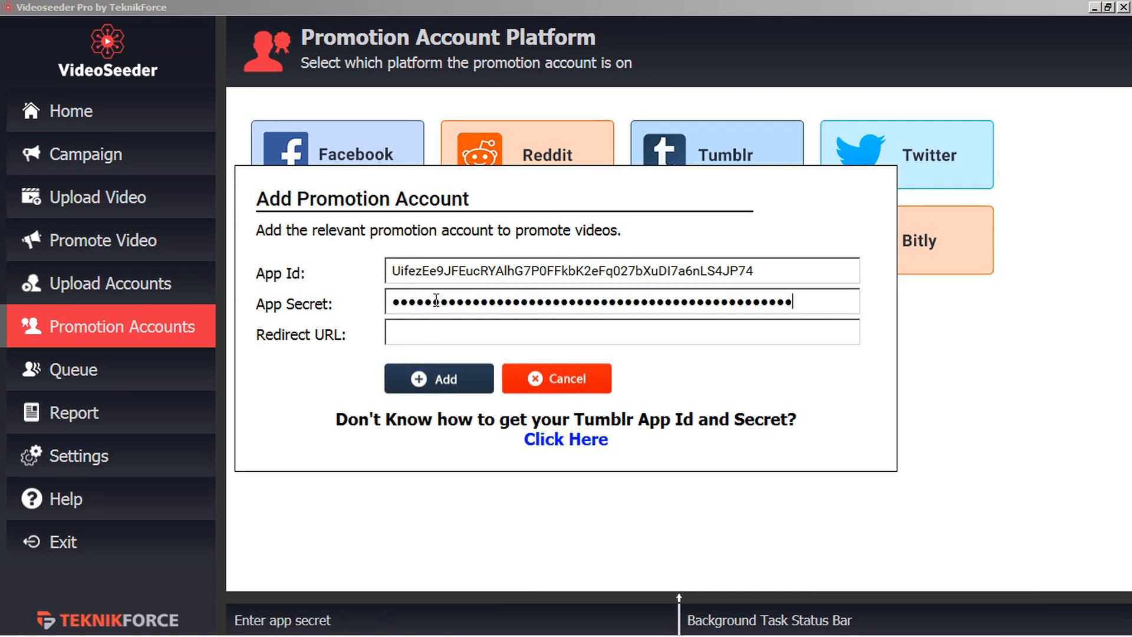
{"action": "left_click", "coordinate": [435, 336]}
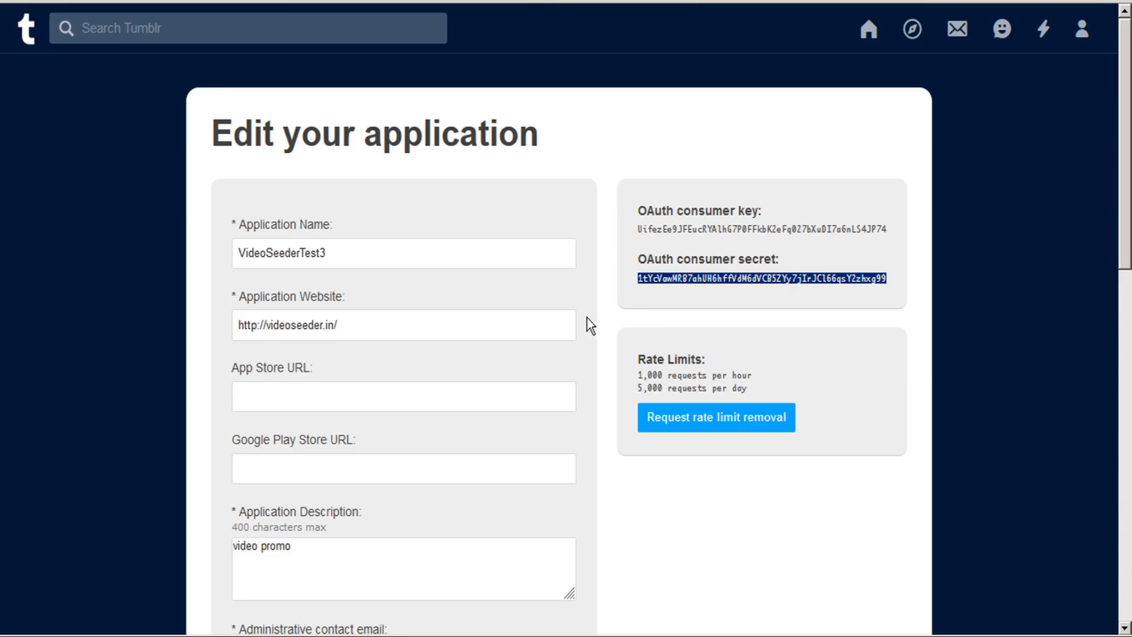
{"action": "scroll", "coordinate": [587, 318], "scroll_direction": "down", "scroll_amount": 3}
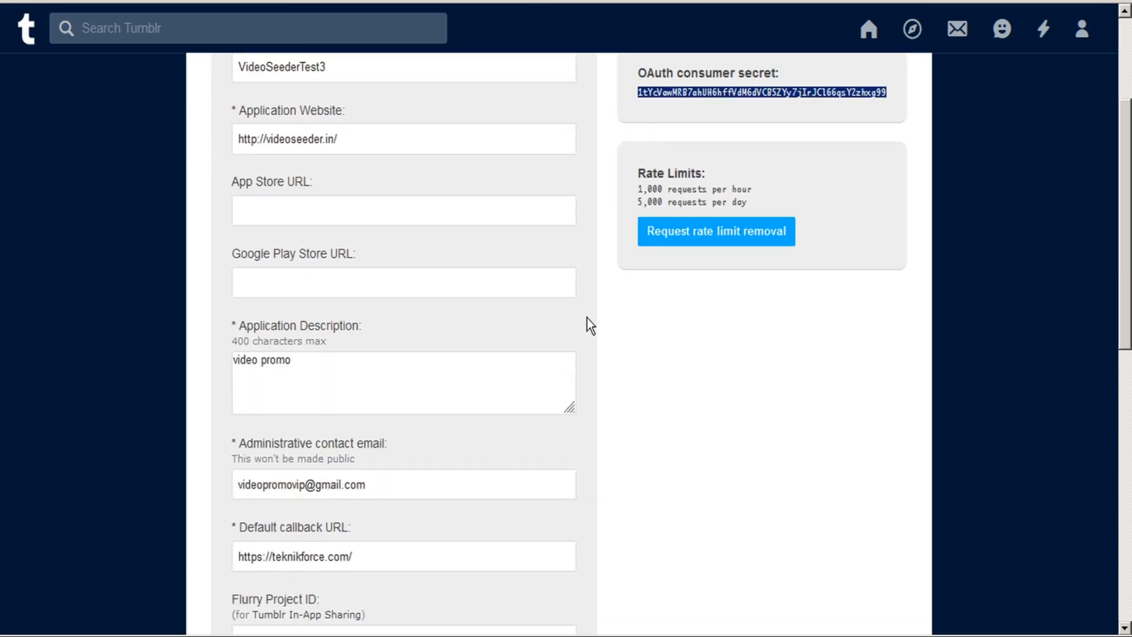
{"action": "left_click_drag", "start_coordinate": [369, 557], "coordinate": [191, 555]}
{"action": "key", "text": "ctrl+c"}
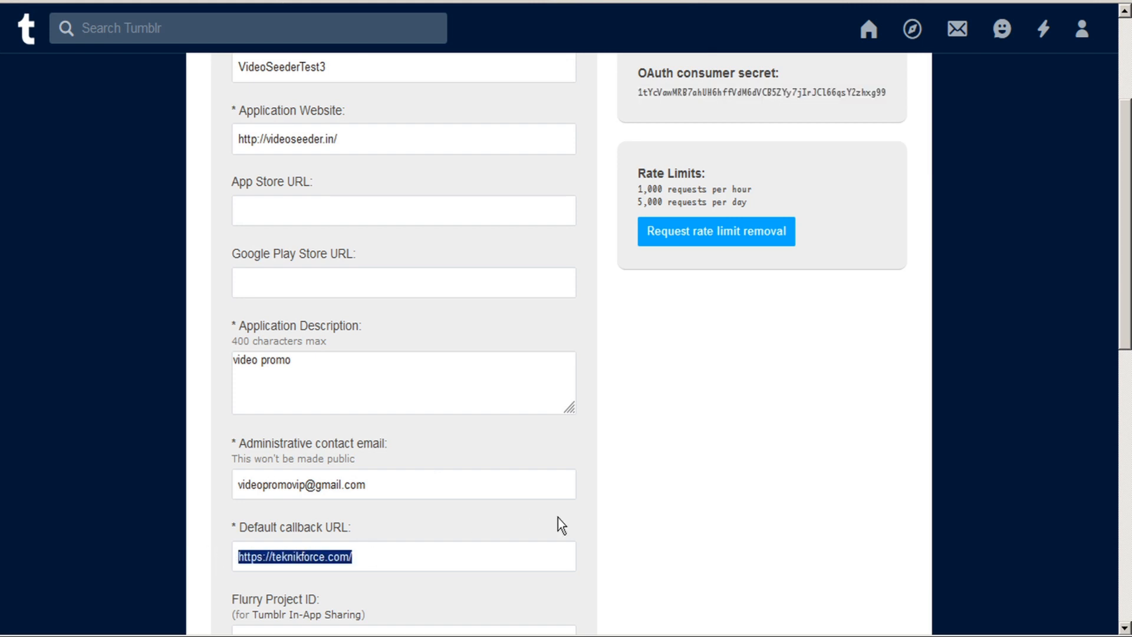
{"action": "key", "text": "alt+Tab"}
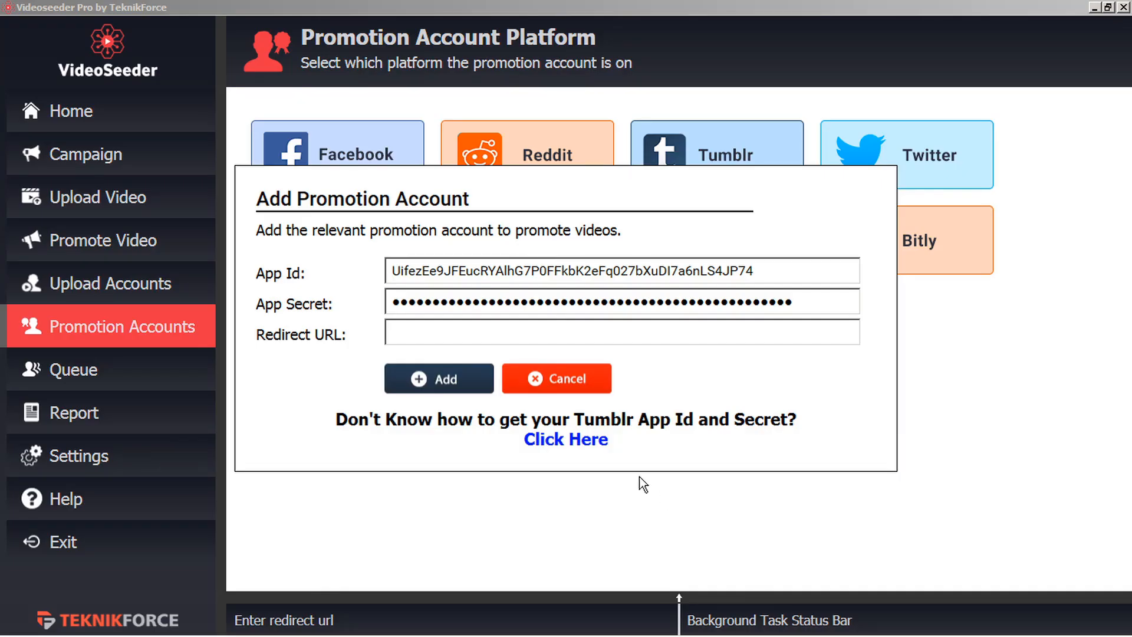
{"action": "key", "text": "ctrl+v"}
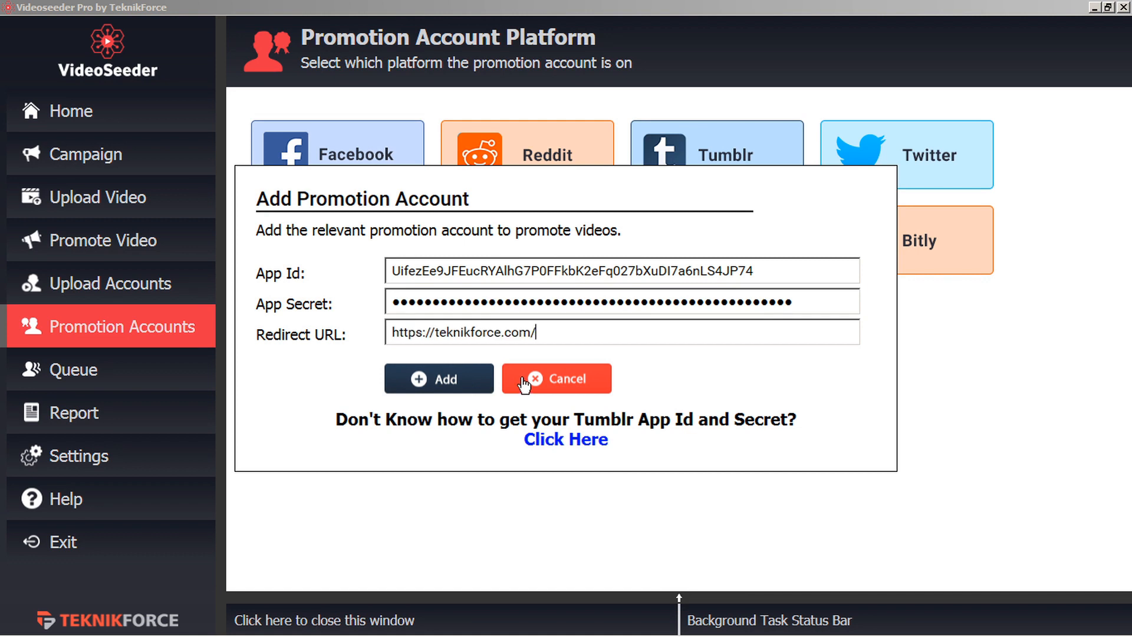
{"action": "left_click", "coordinate": [443, 387]}
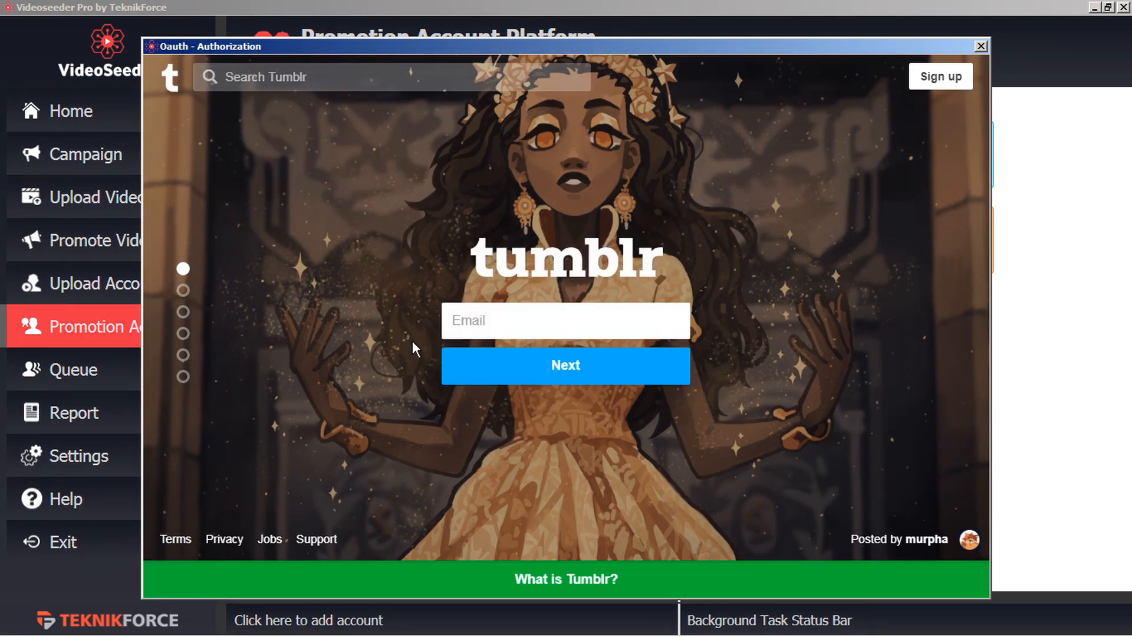
Log in to Tumblr in the authorization window with the account e-mail and password.
{"action": "key", "text": "ctrl+v"}
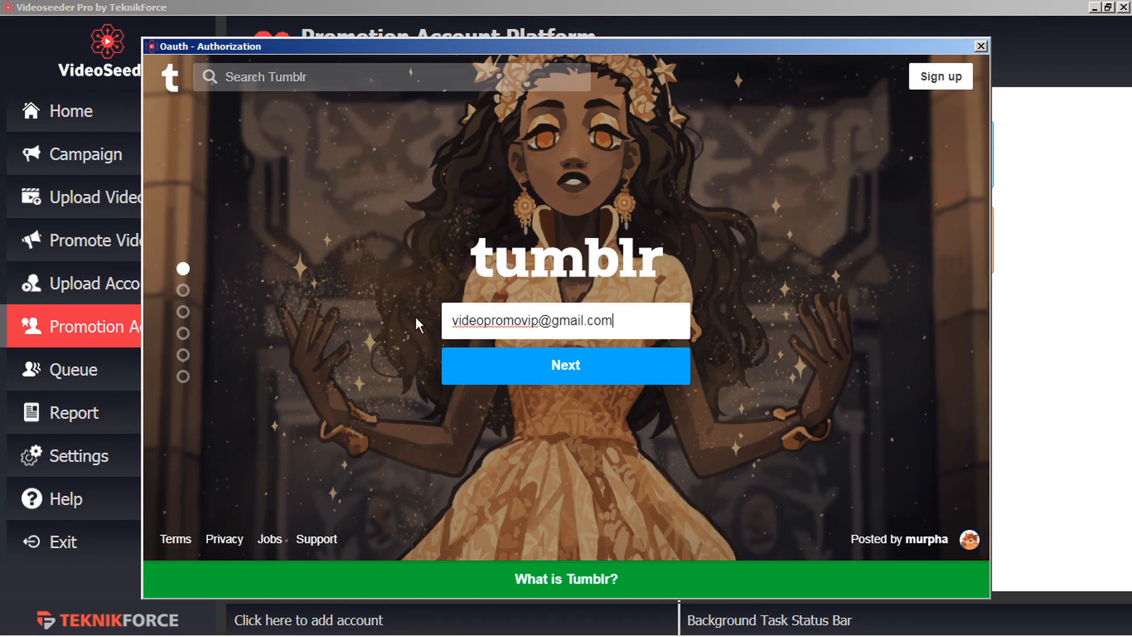
{"action": "left_click", "coordinate": [575, 370]}
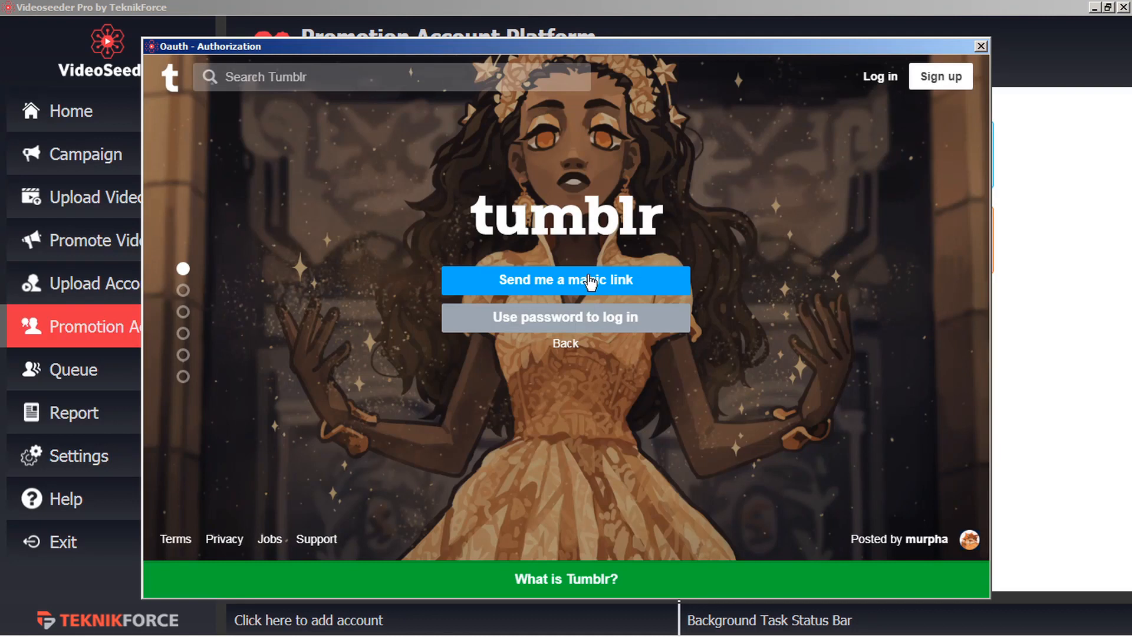
{"action": "left_click", "coordinate": [593, 319]}
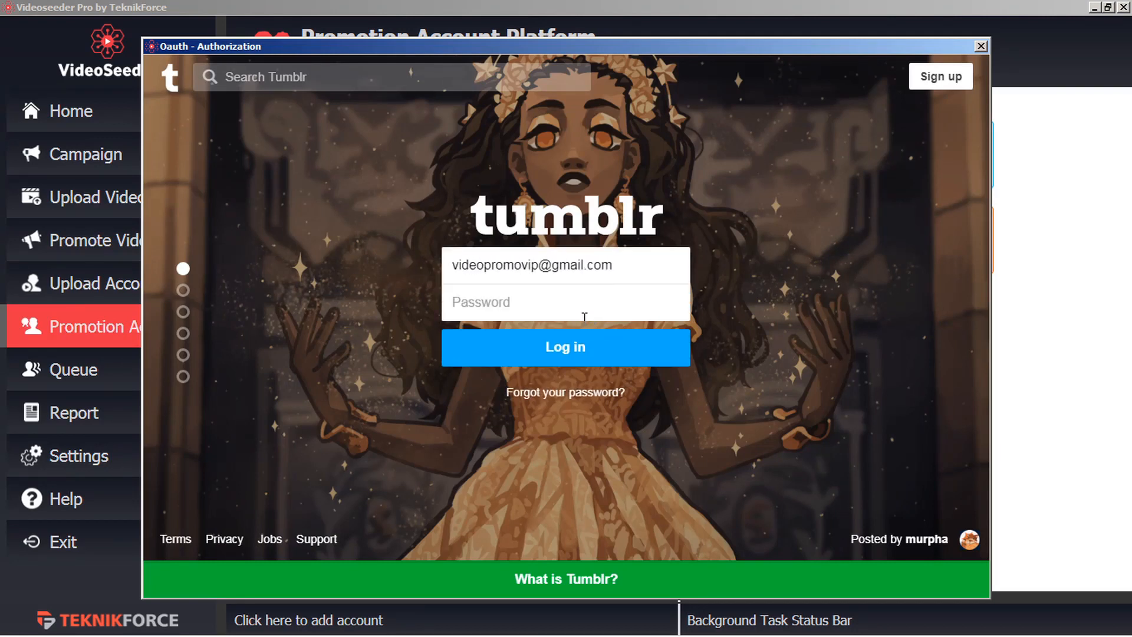
{"action": "left_click", "coordinate": [565, 314]}
{"action": "type", "text": "••••••••••"}
{"action": "left_click", "coordinate": [572, 348]}
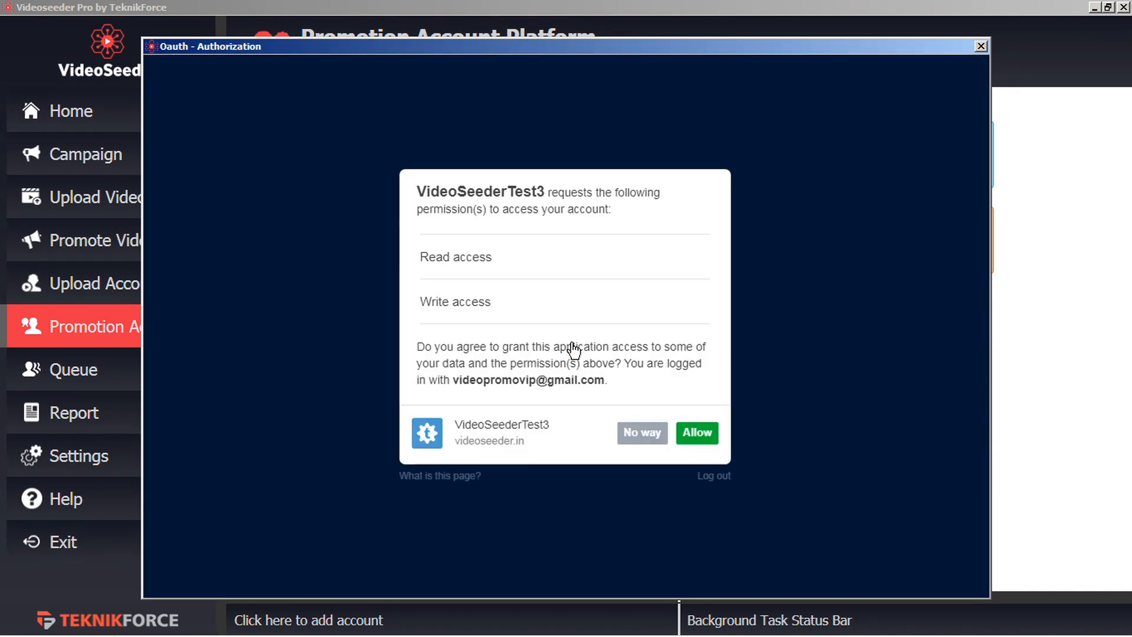
Highlight the requesting app name VideoSeederTest3 on the access request page.
{"action": "left_click_drag", "start_coordinate": [545, 191], "coordinate": [418, 191]}
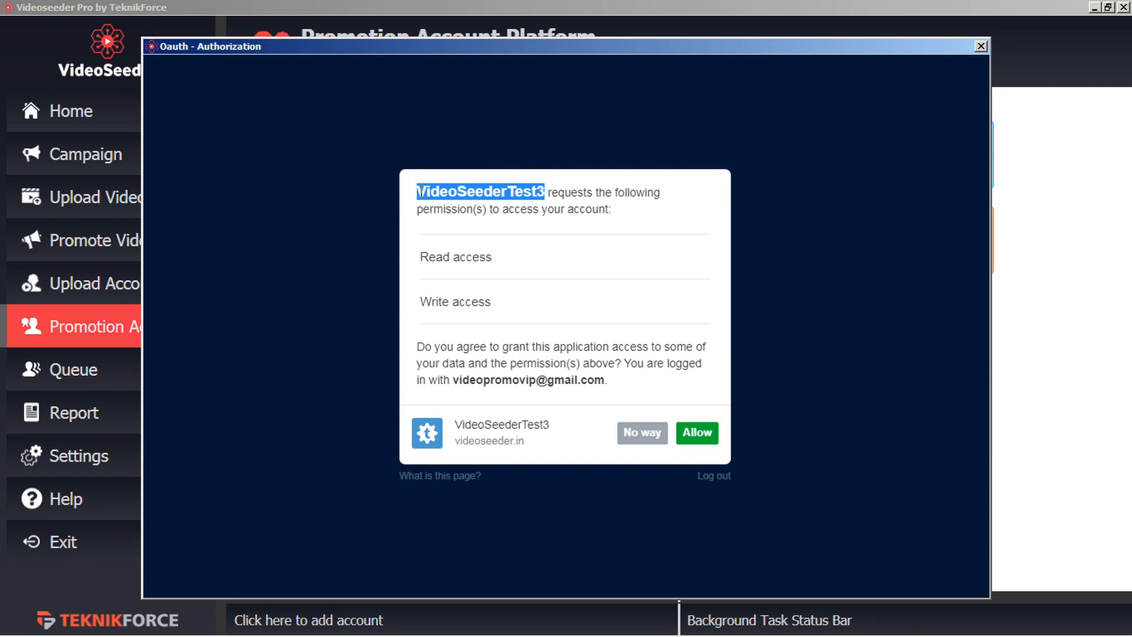
{"action": "left_click", "coordinate": [420, 191]}
{"action": "left_click_drag", "start_coordinate": [421, 191], "coordinate": [554, 191]}
Grant Tumblr read/write access, then choose Blogger for a new account and open its credentials help.
{"action": "left_click", "coordinate": [696, 435]}
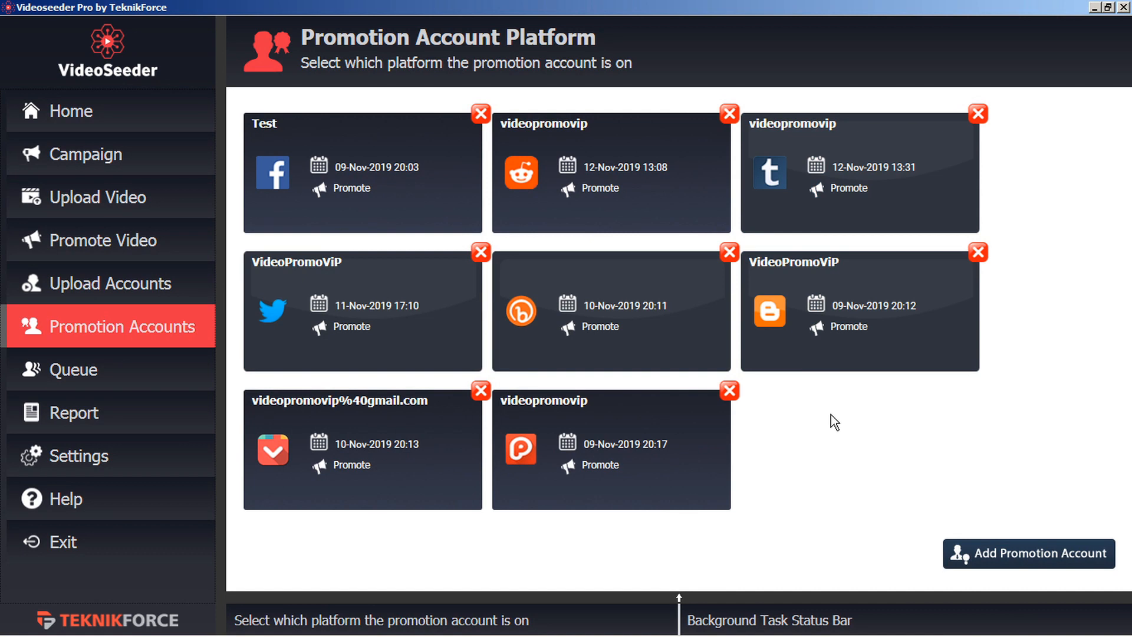
{"action": "left_click", "coordinate": [1001, 561]}
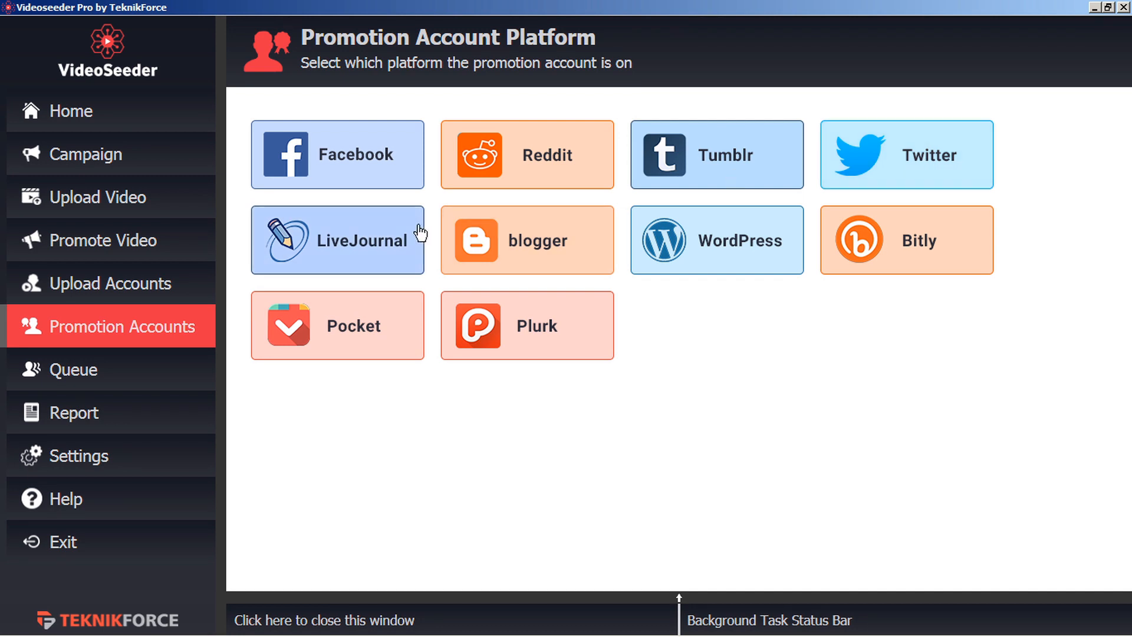
{"action": "left_click", "coordinate": [595, 261]}
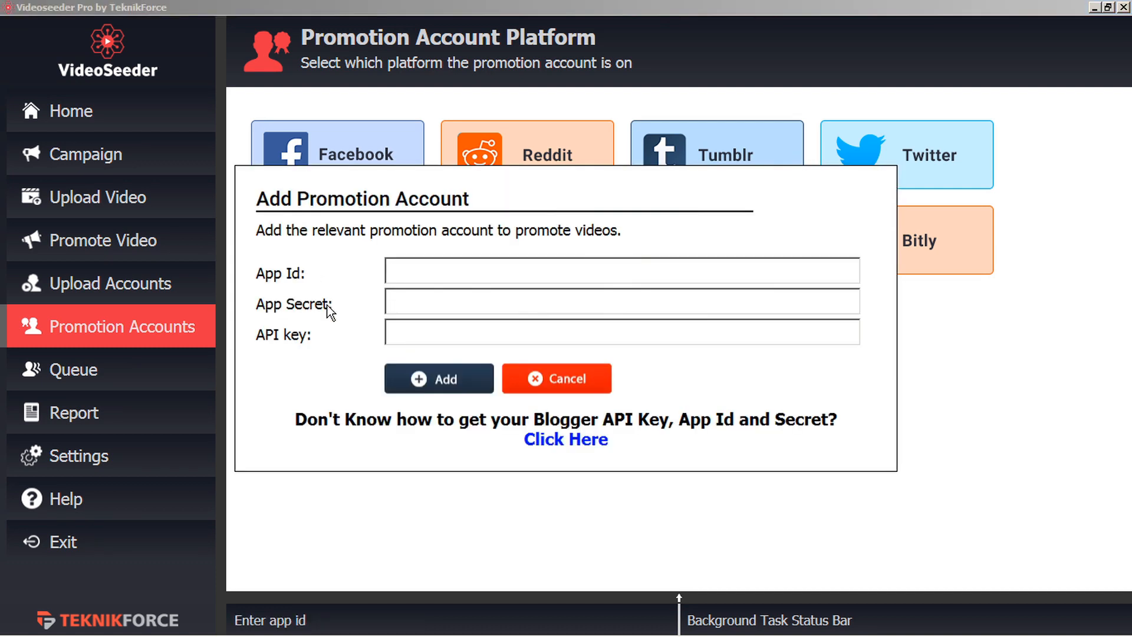
{"action": "left_click", "coordinate": [567, 441]}
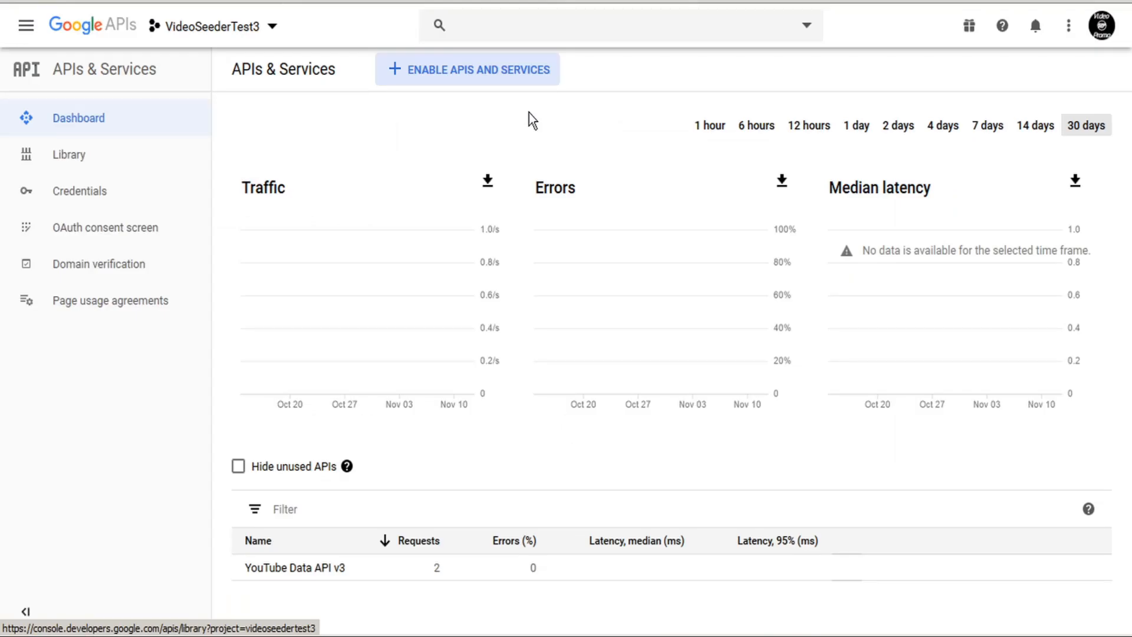
Create a new Google Cloud project named 'VideoSeederTest4 Blogger' from the project list.
{"action": "left_click", "coordinate": [272, 27]}
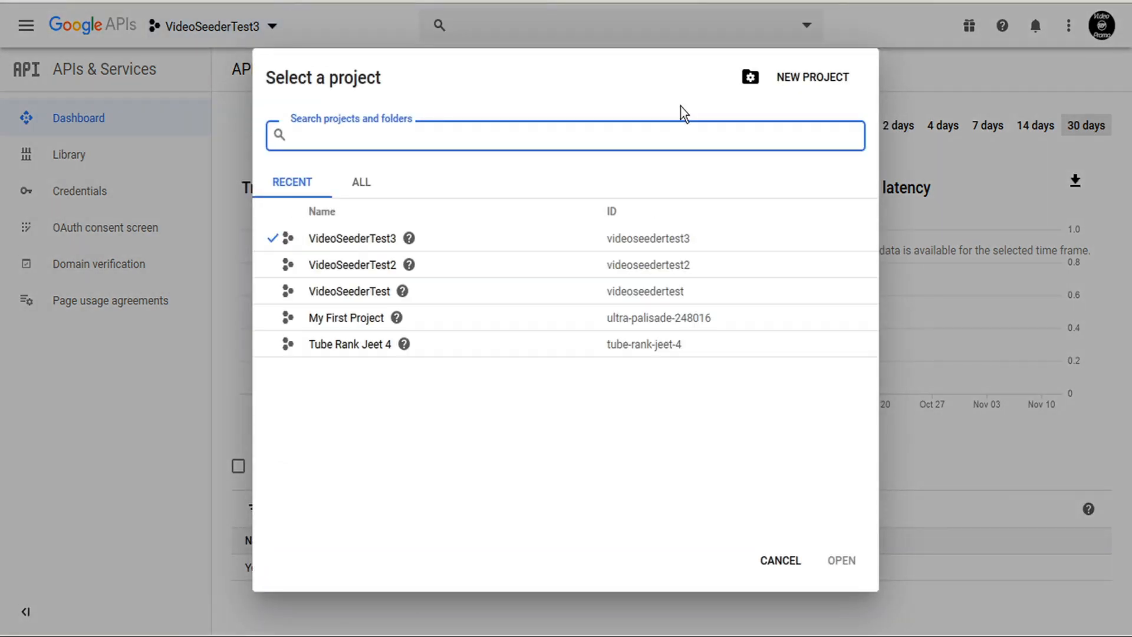
{"action": "left_click", "coordinate": [833, 77]}
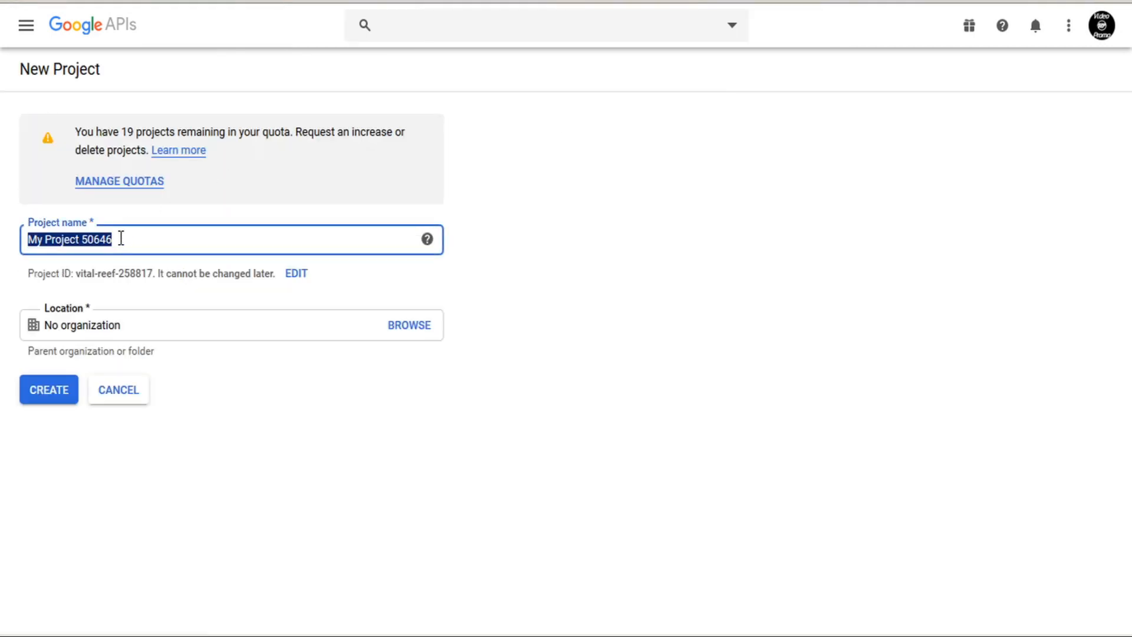
{"action": "type", "text": "Video"}
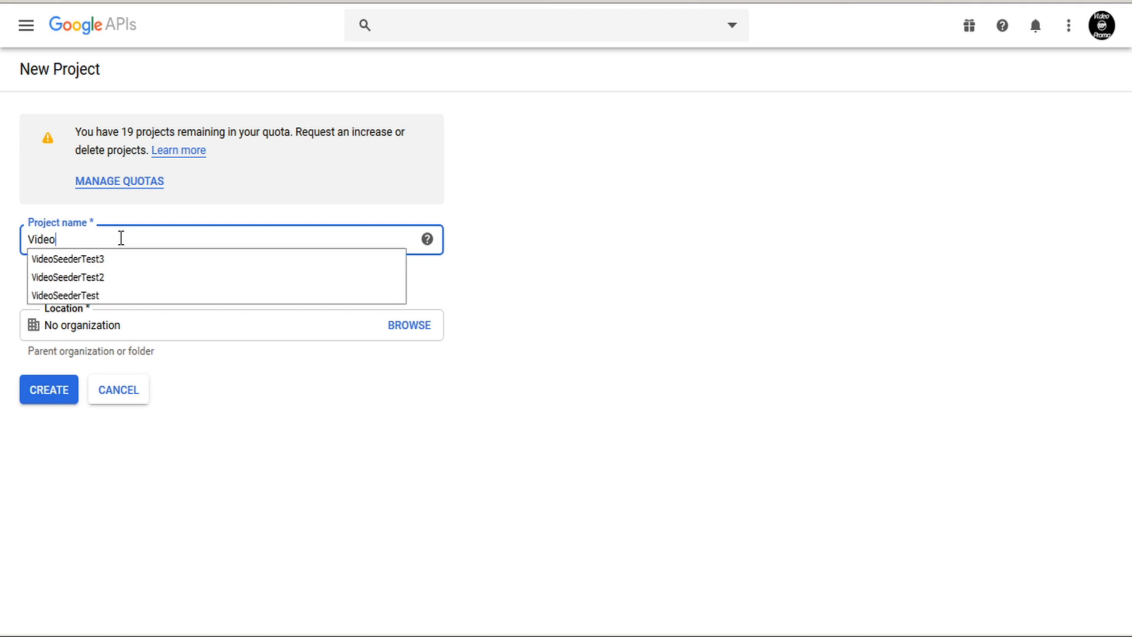
{"action": "type", "text": "SeederTest4"}
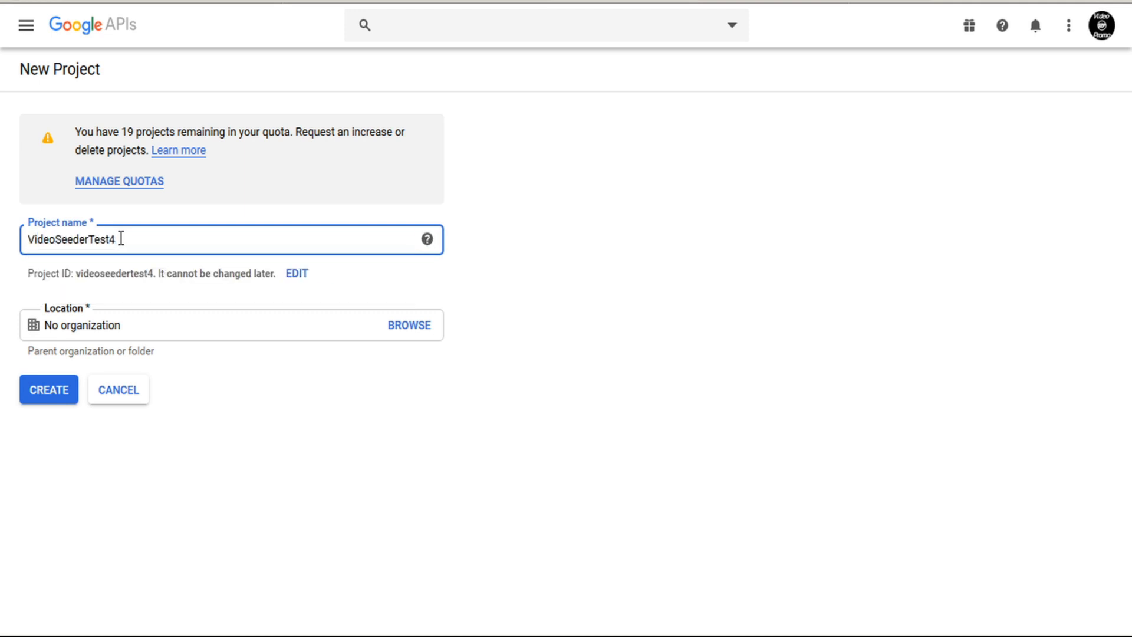
{"action": "type", "text": " Blogger"}
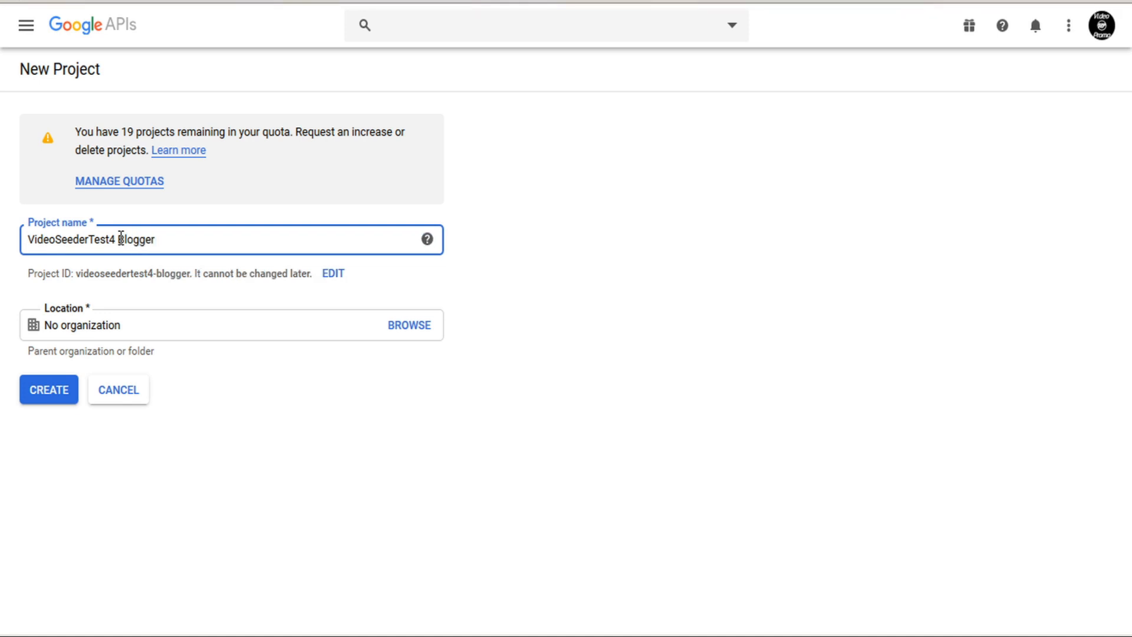
{"action": "left_click", "coordinate": [51, 400]}
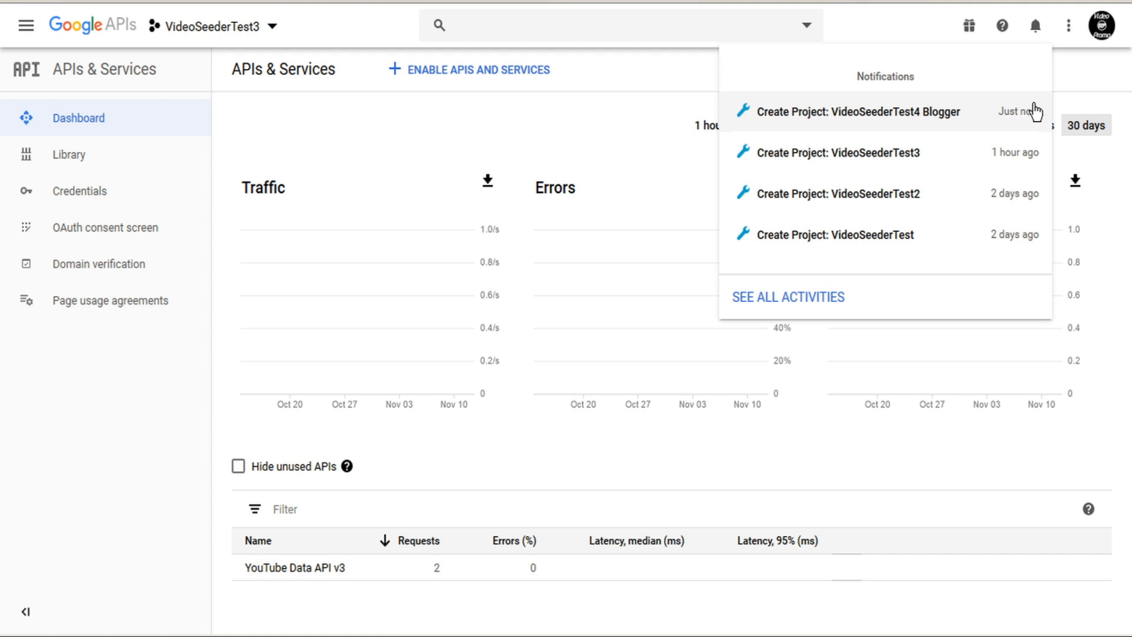
Switch to the VideoSeederTest4 Blogger project and go to the API Library.
{"action": "left_click", "coordinate": [271, 29]}
{"action": "left_click", "coordinate": [272, 29]}
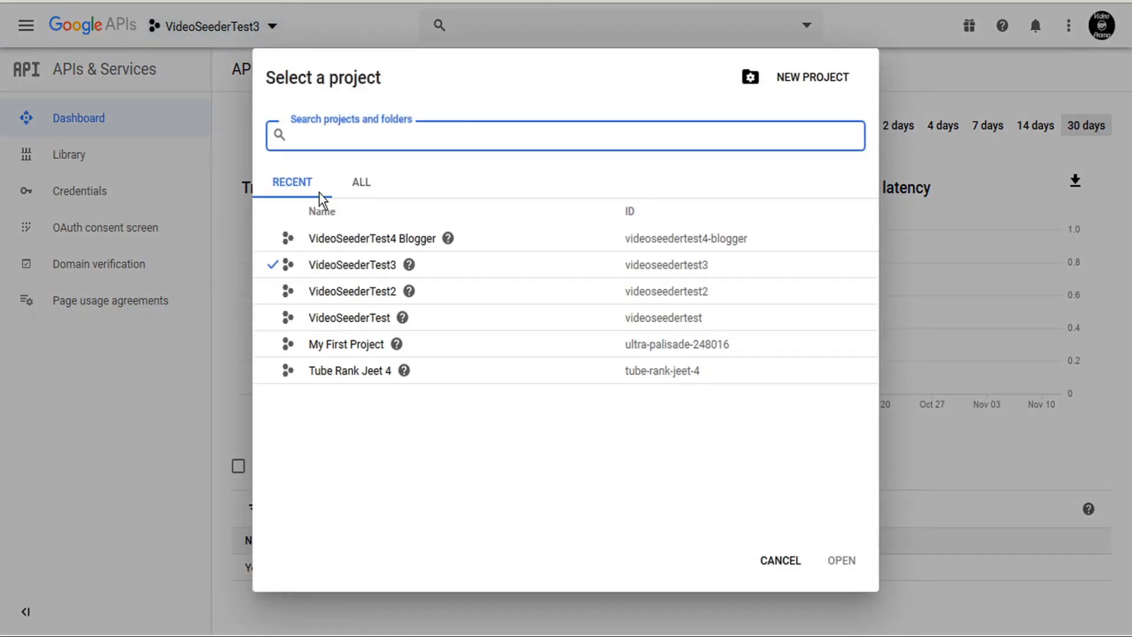
{"action": "left_click", "coordinate": [354, 239]}
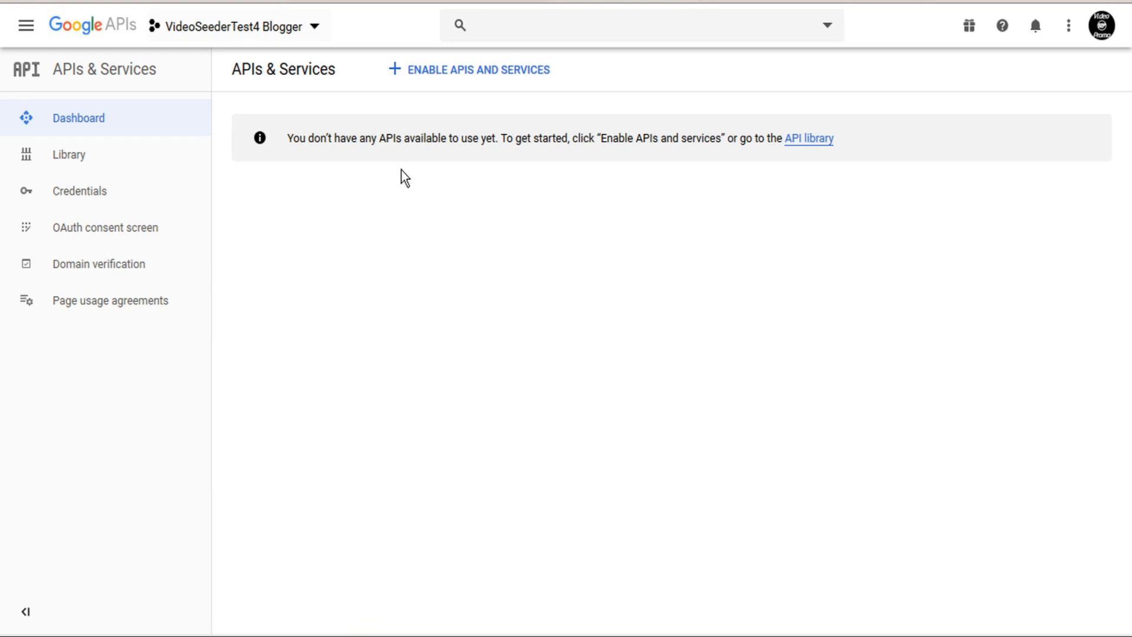
{"action": "left_click", "coordinate": [480, 78]}
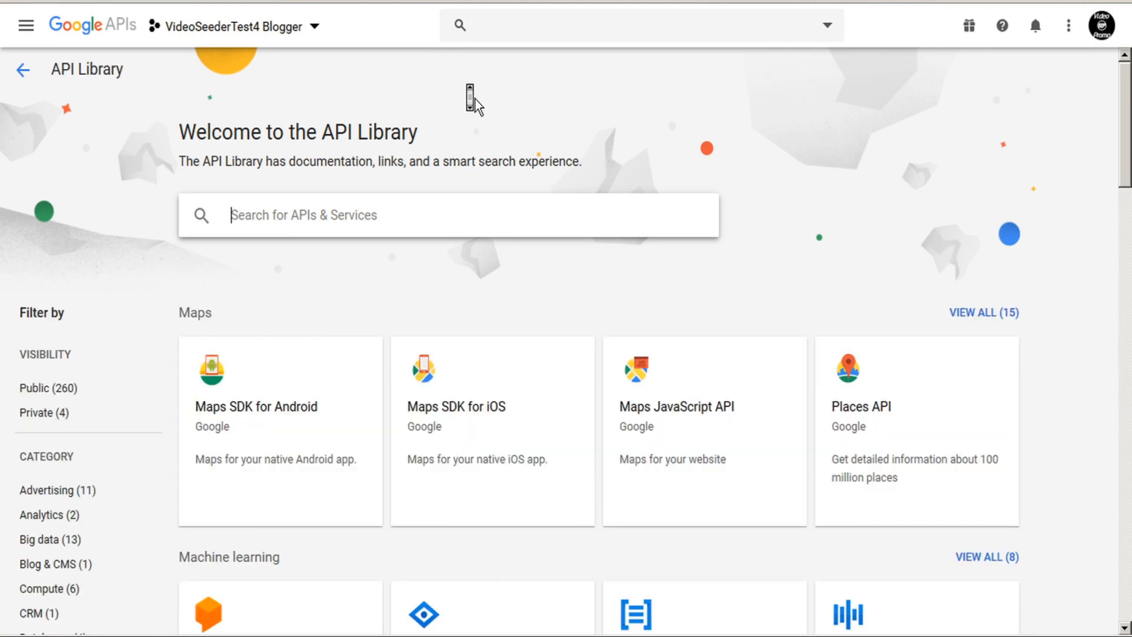
Search the library for 'blogger' and enable Blogger API v3.
{"action": "scroll", "coordinate": [475, 100], "scroll_direction": "down", "scroll_amount": 12}
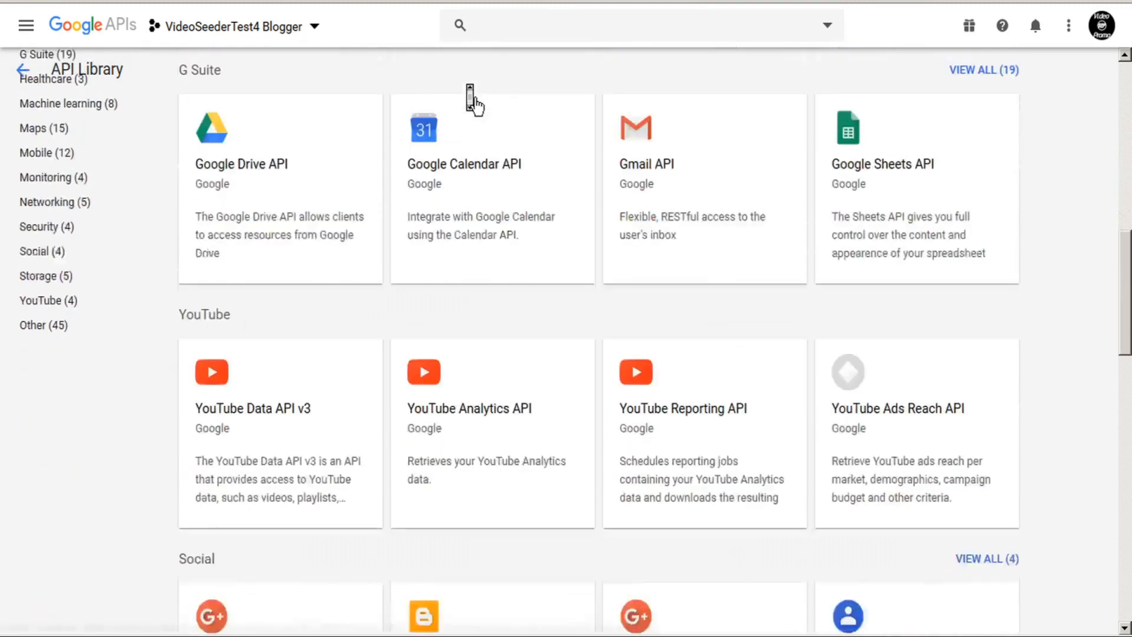
{"action": "scroll", "coordinate": [472, 100], "scroll_direction": "down", "scroll_amount": 6}
{"action": "scroll", "coordinate": [456, 276], "scroll_direction": "up", "scroll_amount": 20}
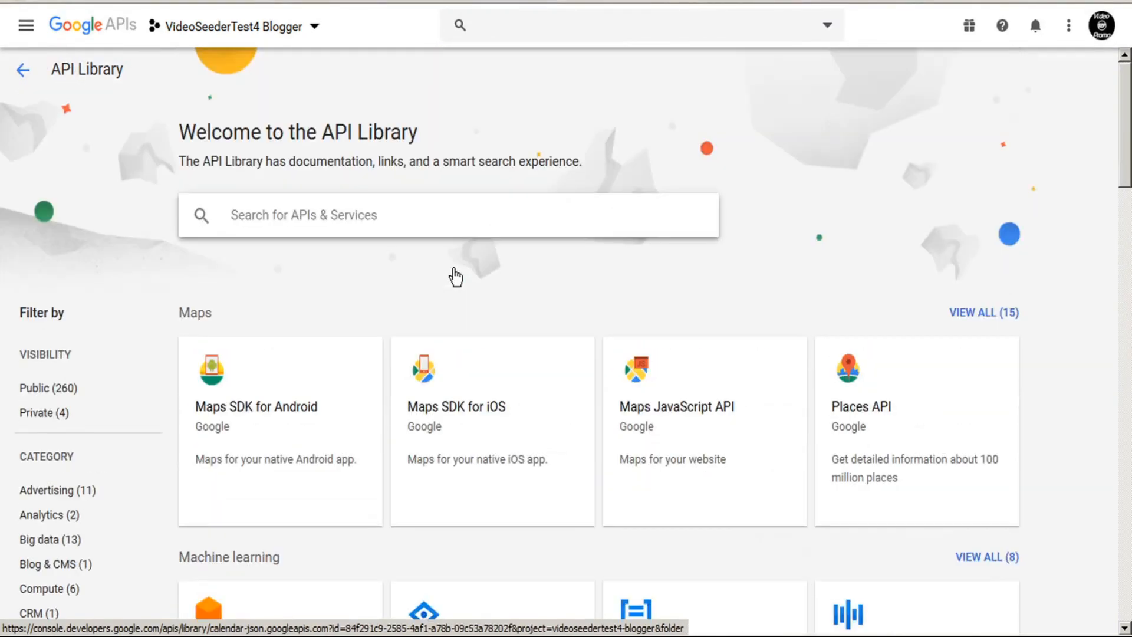
{"action": "left_click", "coordinate": [411, 223]}
{"action": "type", "text": "blogger"}
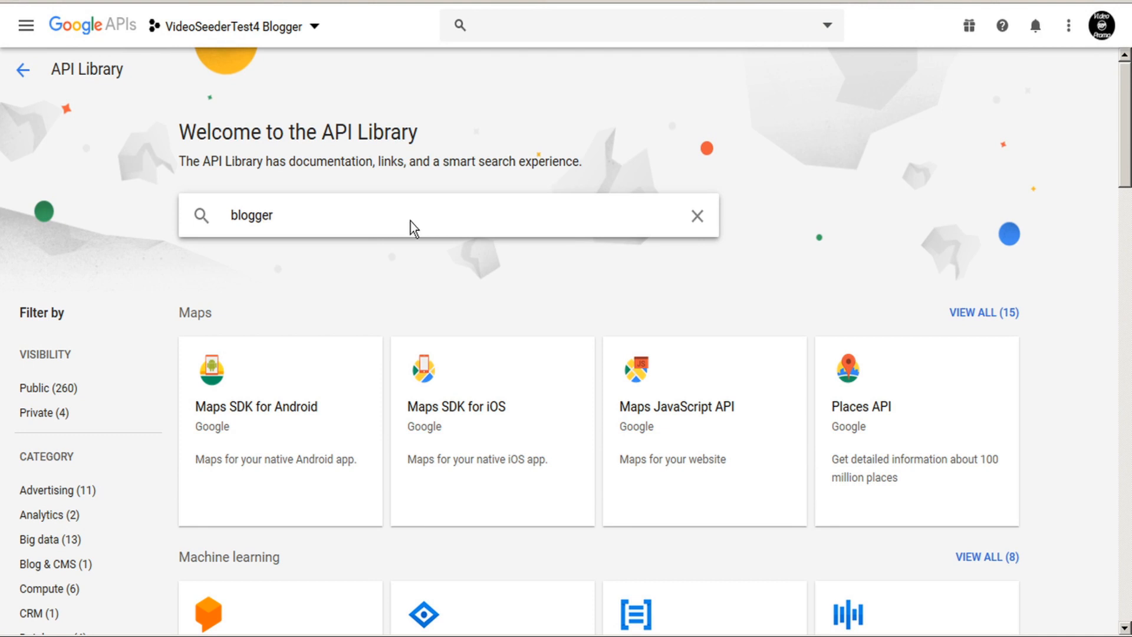
{"action": "key", "text": "Return"}
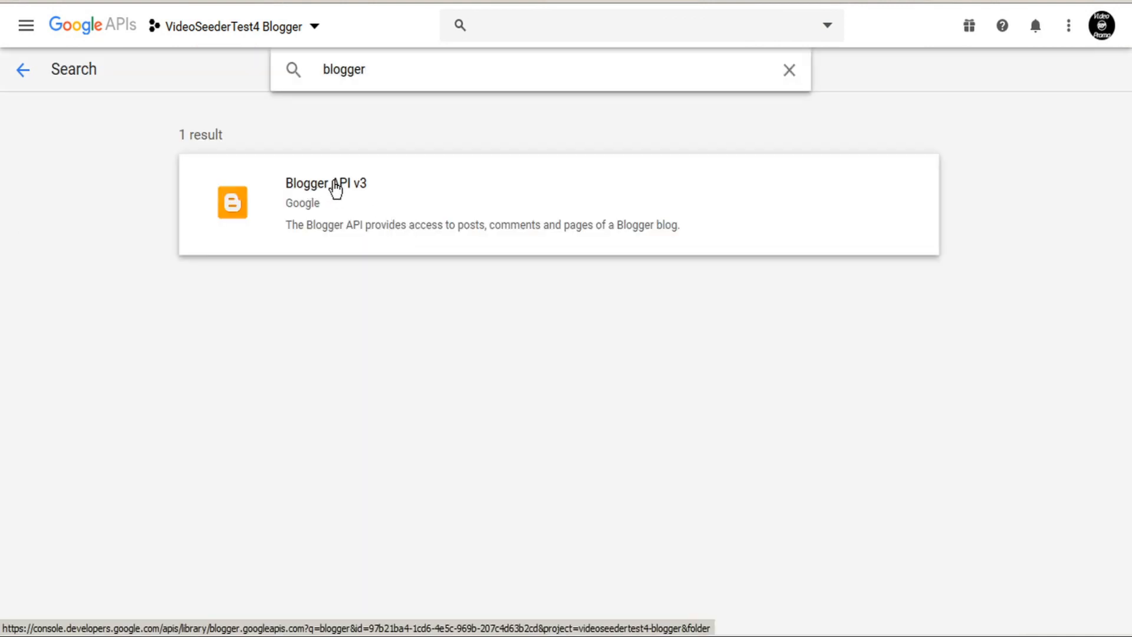
{"action": "left_click", "coordinate": [319, 189]}
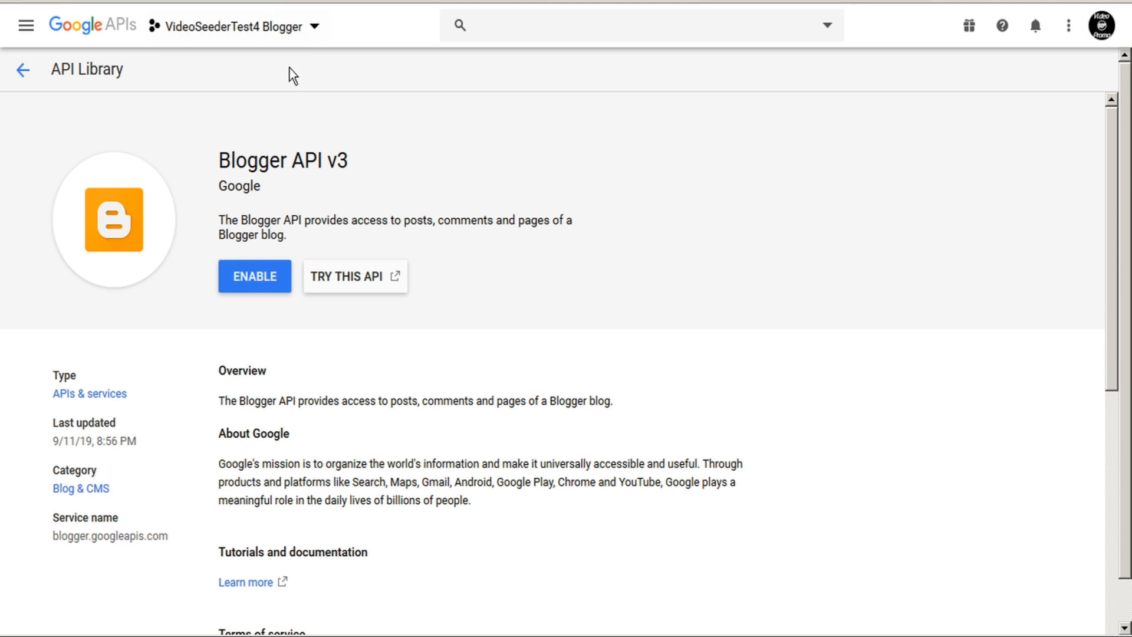
{"action": "left_click", "coordinate": [258, 281]}
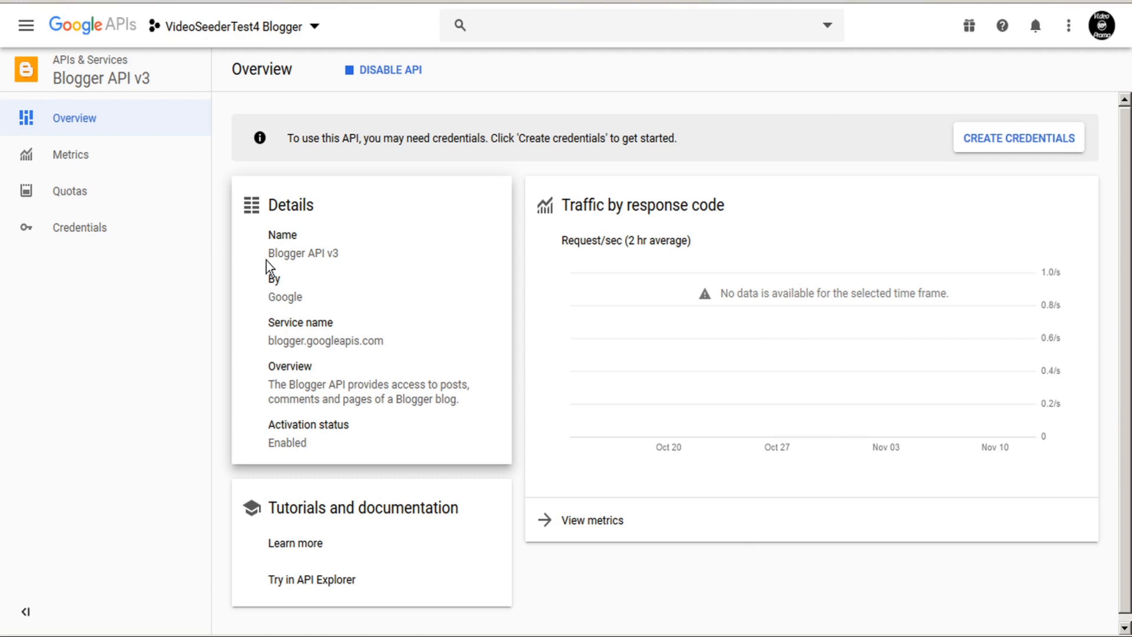
Specify credentials for Blogger API v3, called from Other UI, accessing User data.
{"action": "left_click", "coordinate": [994, 145]}
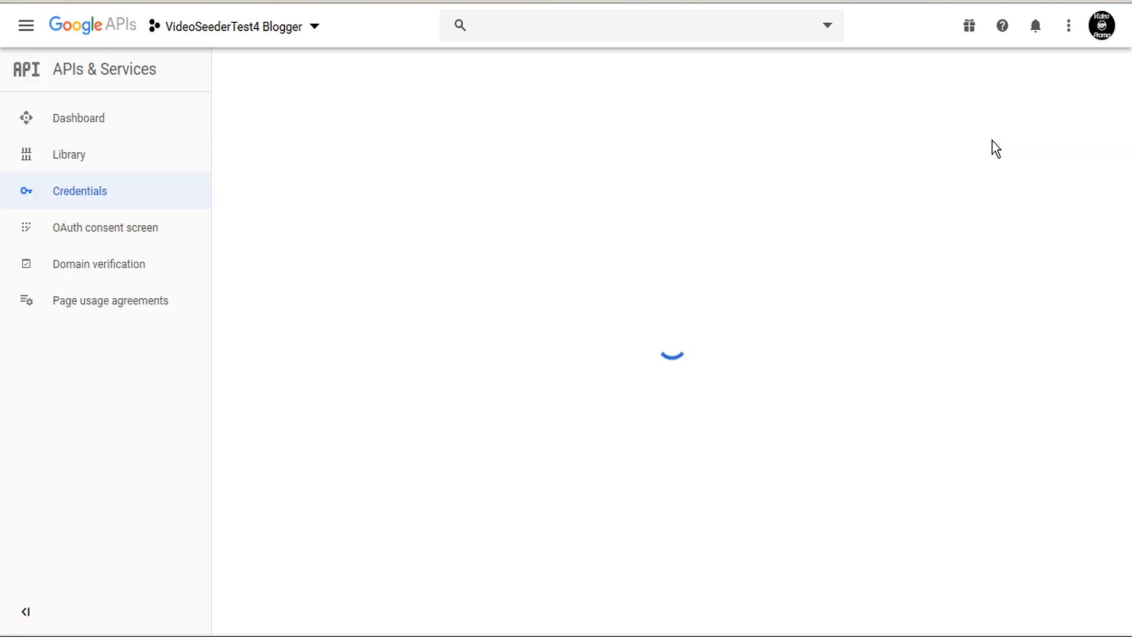
{"action": "left_click", "coordinate": [514, 281]}
{"action": "left_click", "coordinate": [514, 281]}
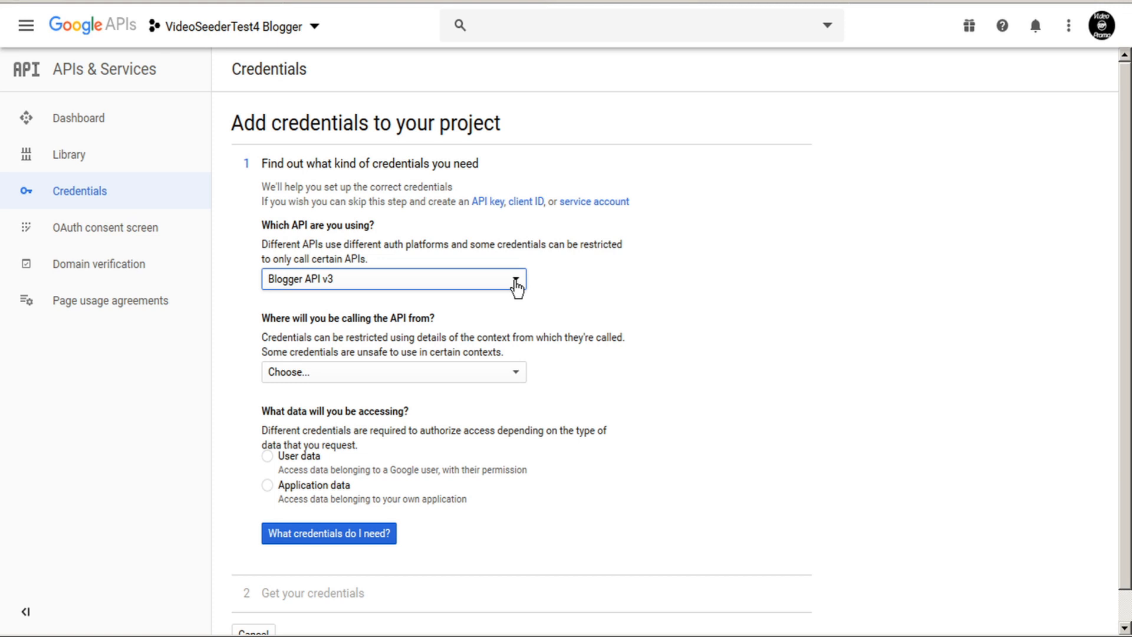
{"action": "left_click", "coordinate": [466, 382]}
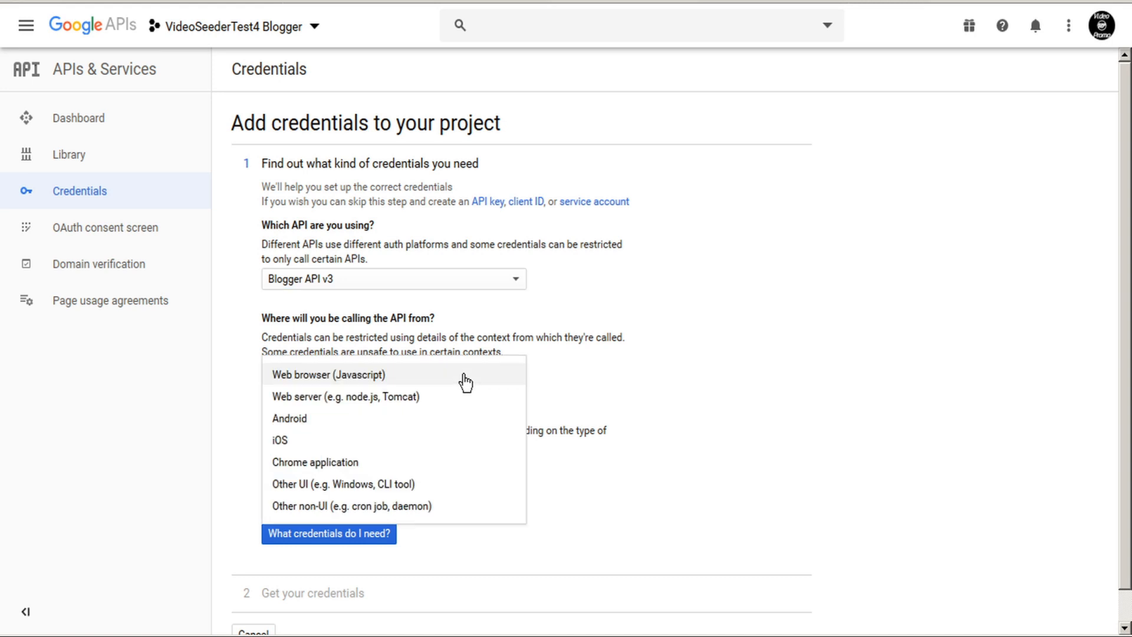
{"action": "left_click", "coordinate": [355, 486]}
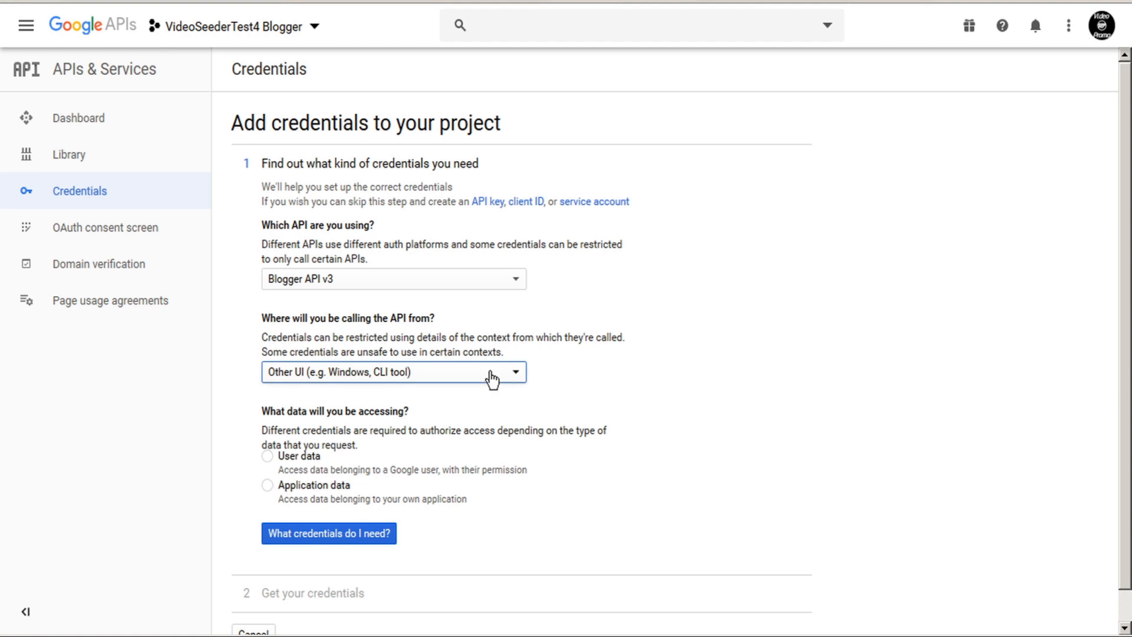
{"action": "left_click", "coordinate": [268, 458]}
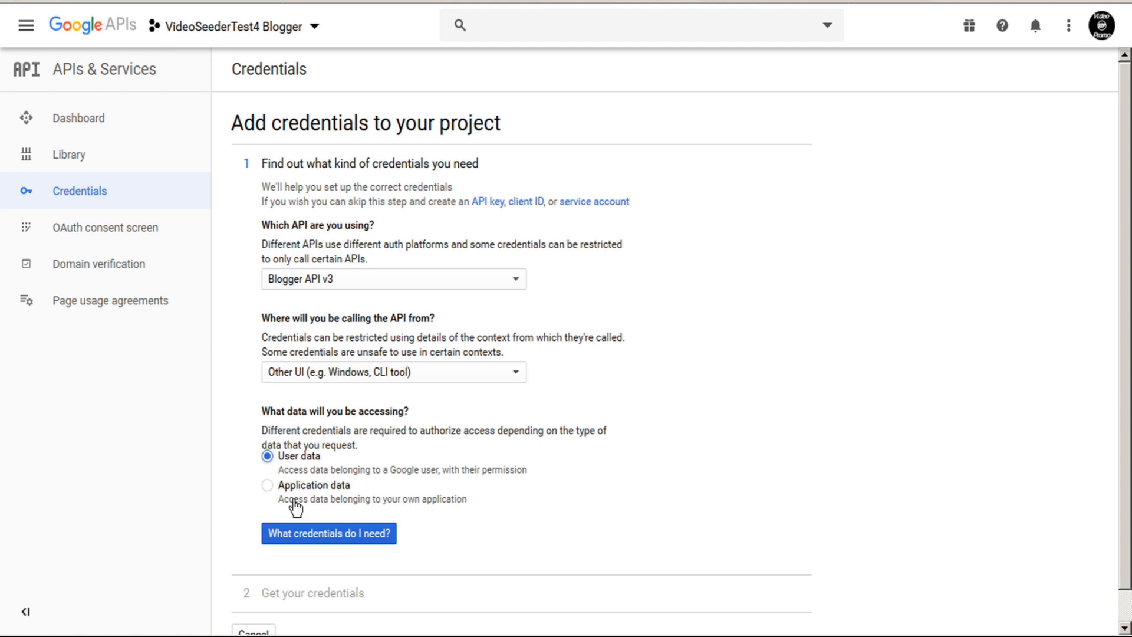
{"action": "left_click", "coordinate": [323, 538]}
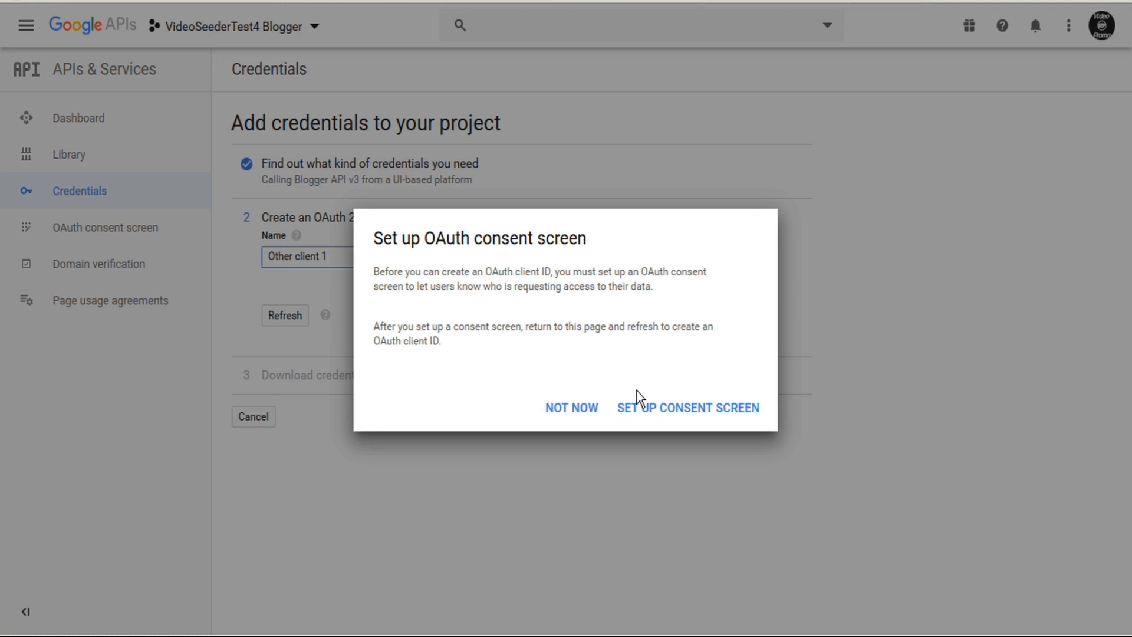
Set up and save the OAuth consent screen.
{"action": "left_click", "coordinate": [681, 409]}
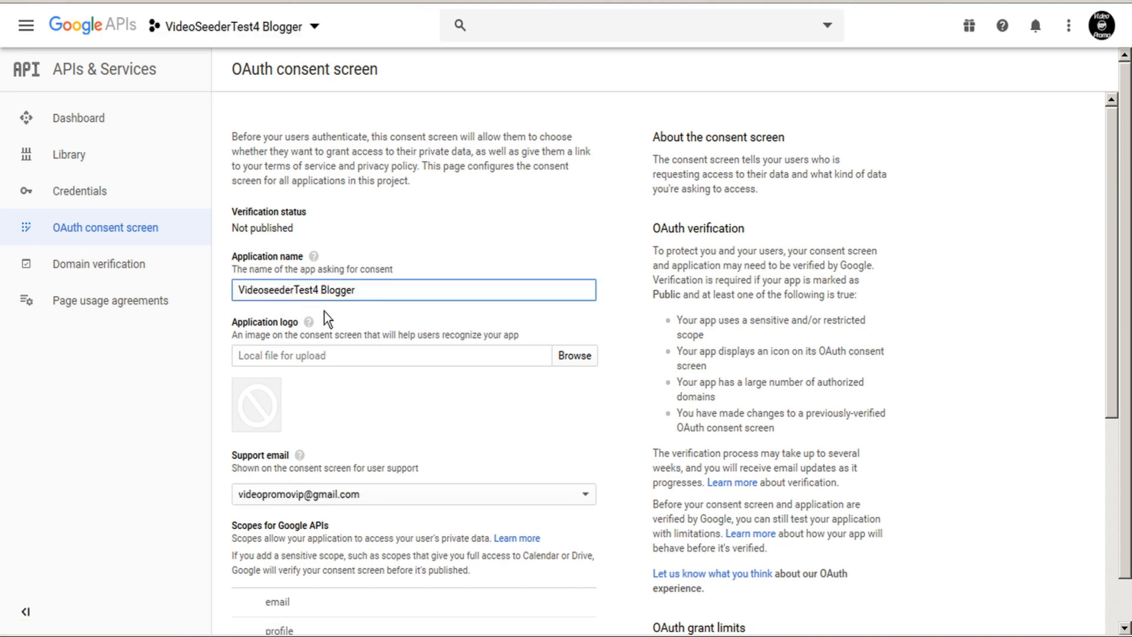
{"action": "scroll", "coordinate": [324, 331], "scroll_direction": "down", "scroll_amount": 2}
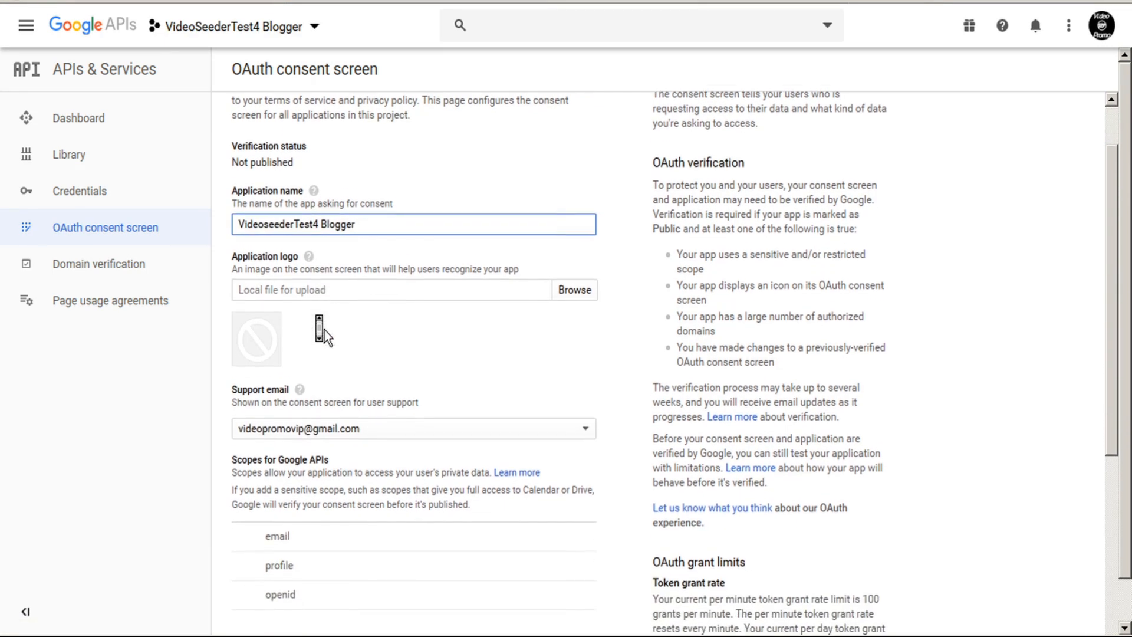
{"action": "scroll", "coordinate": [325, 330], "scroll_direction": "down", "scroll_amount": 6}
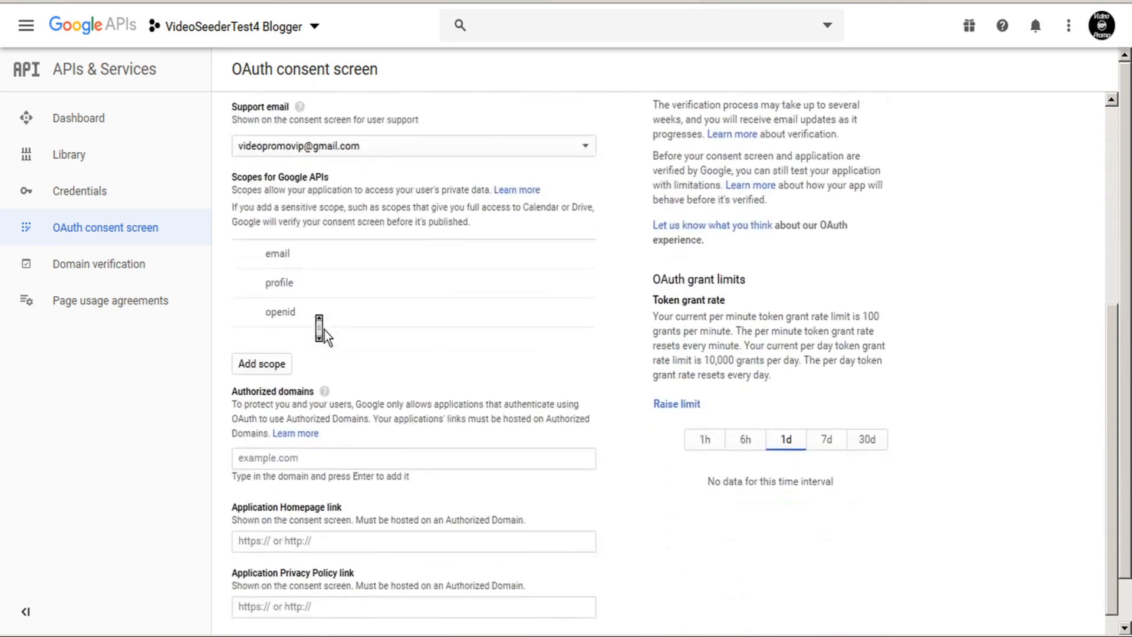
{"action": "scroll", "coordinate": [268, 533], "scroll_direction": "down", "scroll_amount": 1}
{"action": "left_click", "coordinate": [250, 584]}
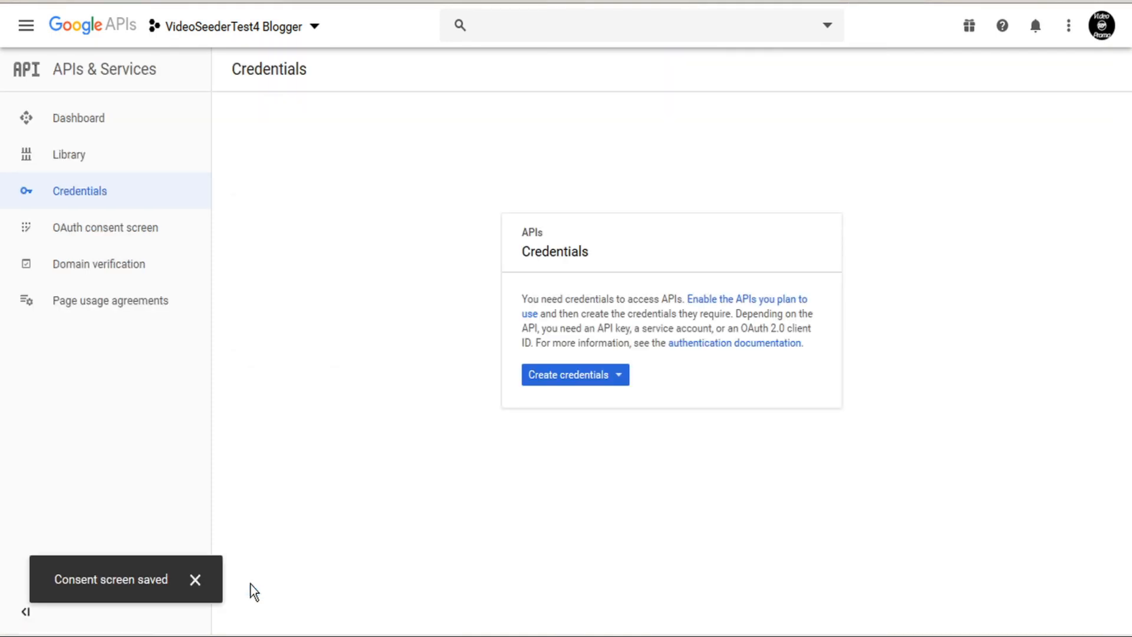
Create a new API key for the project.
{"action": "left_click", "coordinate": [619, 377]}
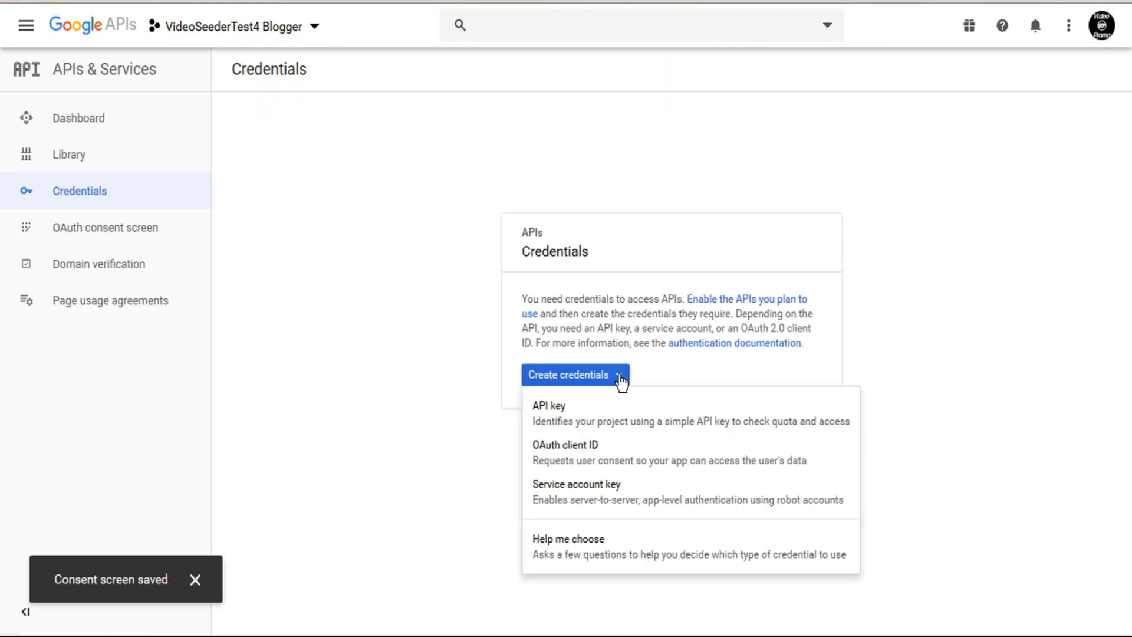
{"action": "left_click", "coordinate": [559, 416]}
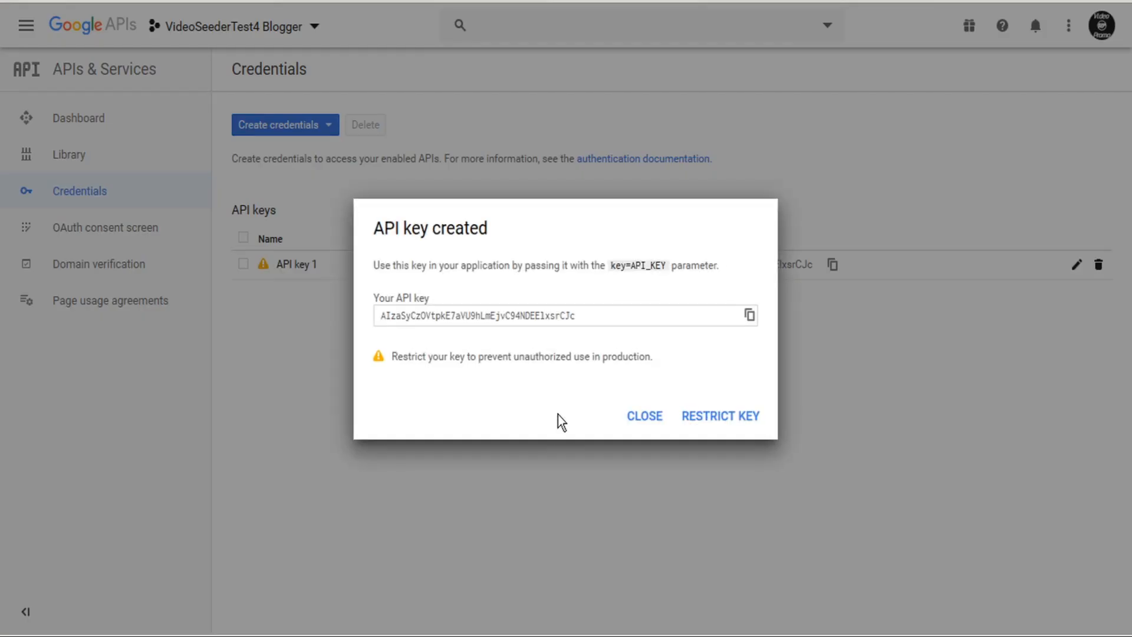
{"action": "left_click", "coordinate": [649, 422]}
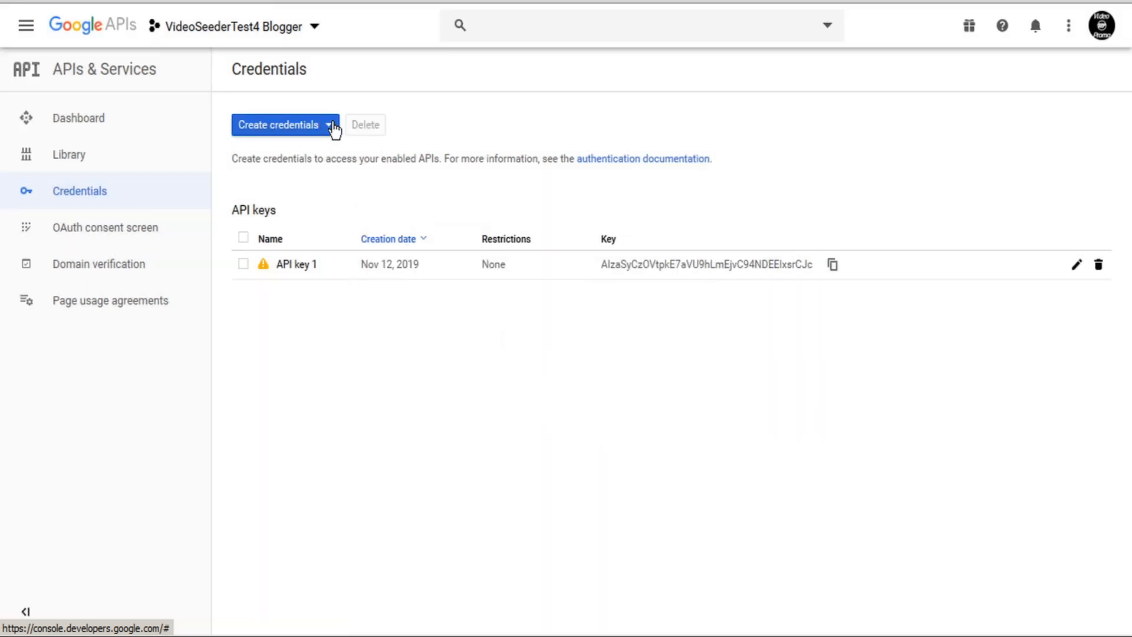
Create an Other-type OAuth client ID named 'VIdeoSeederTest4 Blogger'.
{"action": "left_click", "coordinate": [331, 127]}
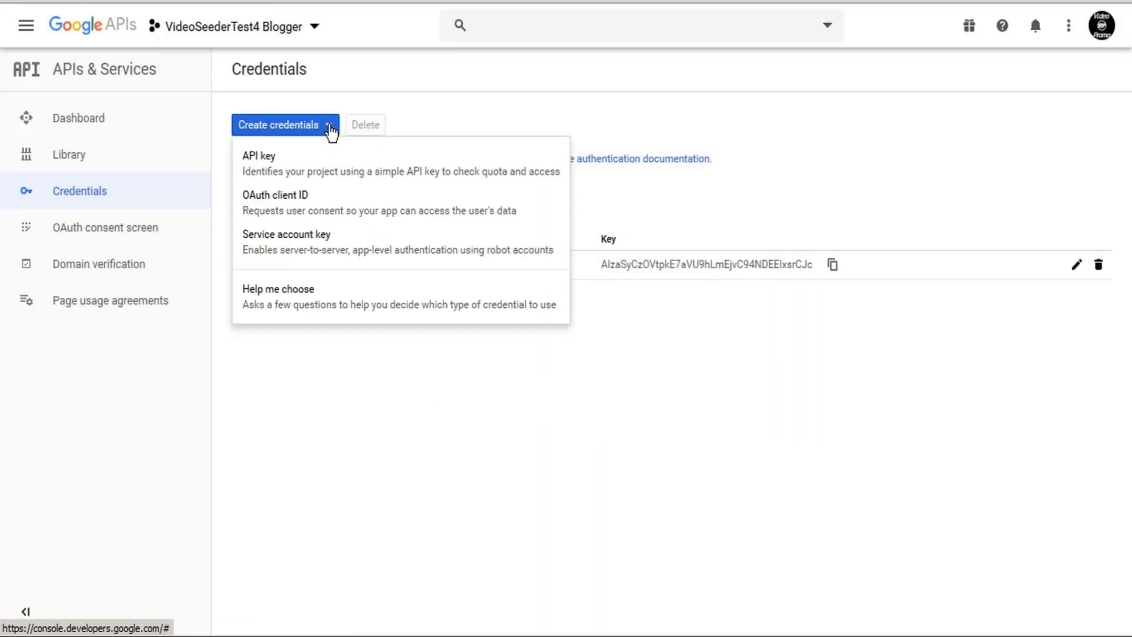
{"action": "left_click", "coordinate": [312, 211]}
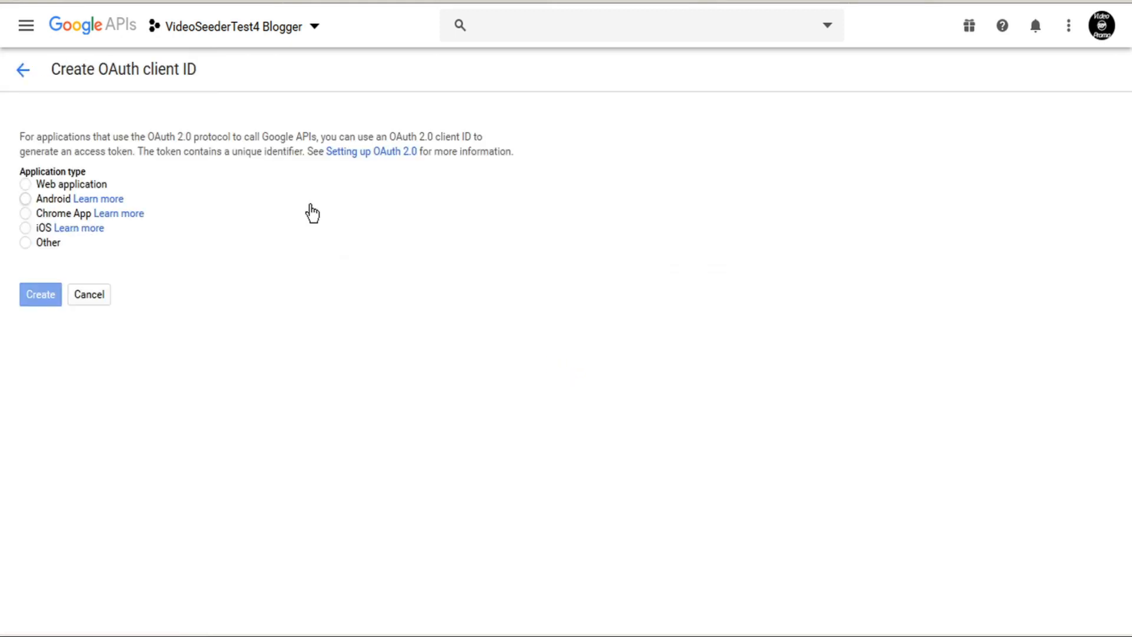
{"action": "left_click", "coordinate": [25, 243]}
{"action": "left_click_drag", "start_coordinate": [96, 289], "coordinate": [3, 282]}
{"action": "type", "text": "VIdeoSeederTest4 Blogger"}
{"action": "left_click", "coordinate": [46, 356]}
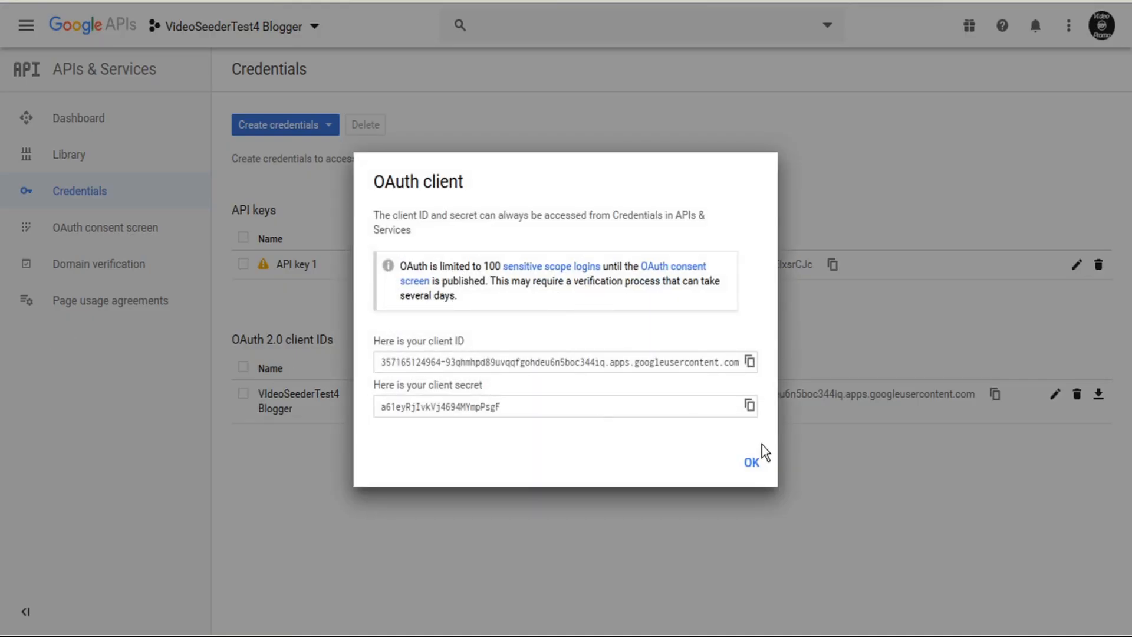
{"action": "left_click", "coordinate": [753, 463]}
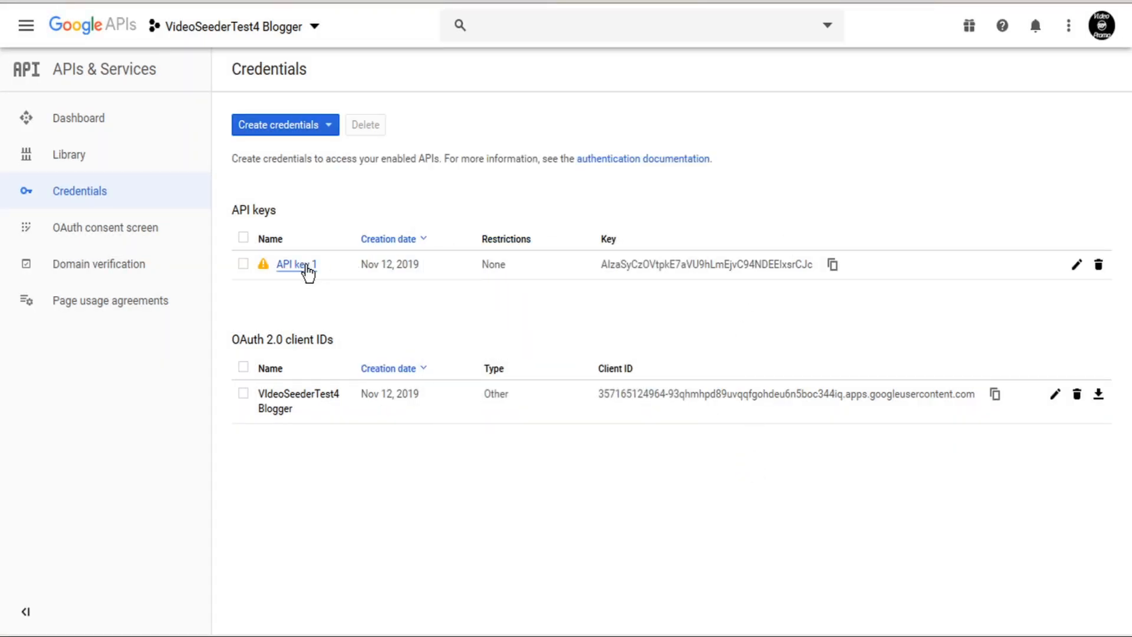
Copy the API key from Google Cloud Console into the Blogger form's API key field.
{"action": "left_click", "coordinate": [832, 266]}
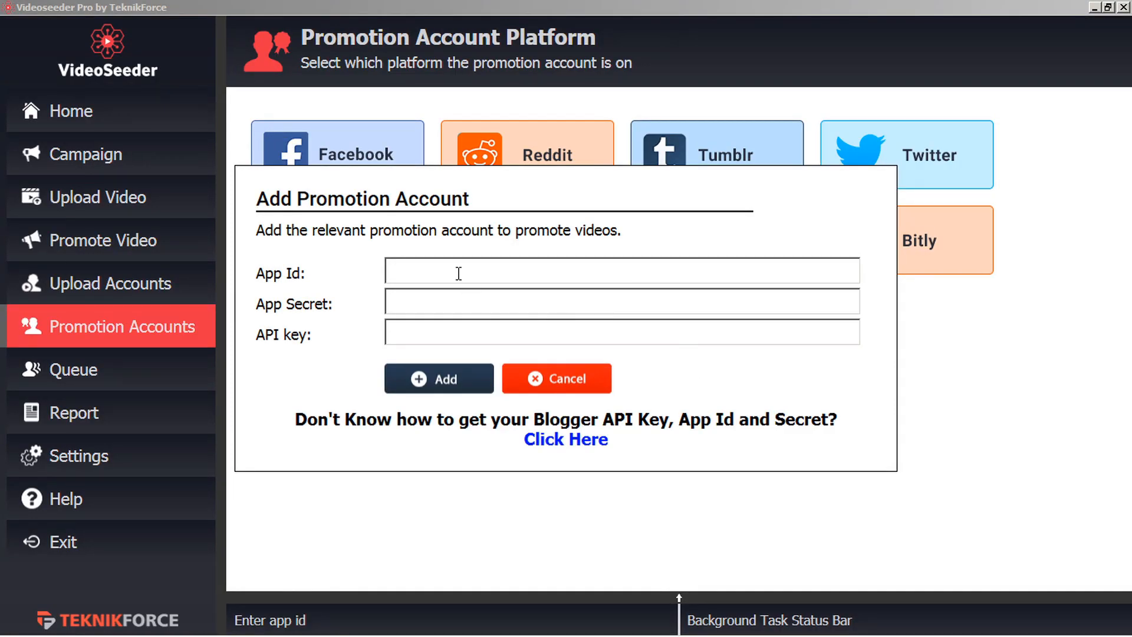
{"action": "left_click", "coordinate": [483, 329]}
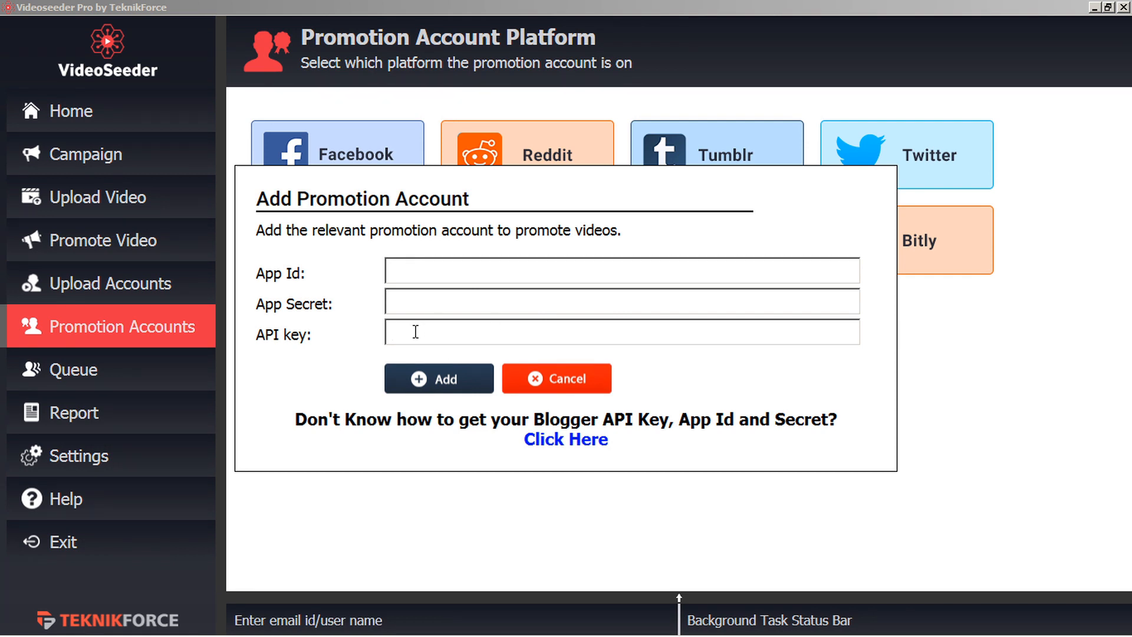
{"action": "key", "text": "ctrl+v"}
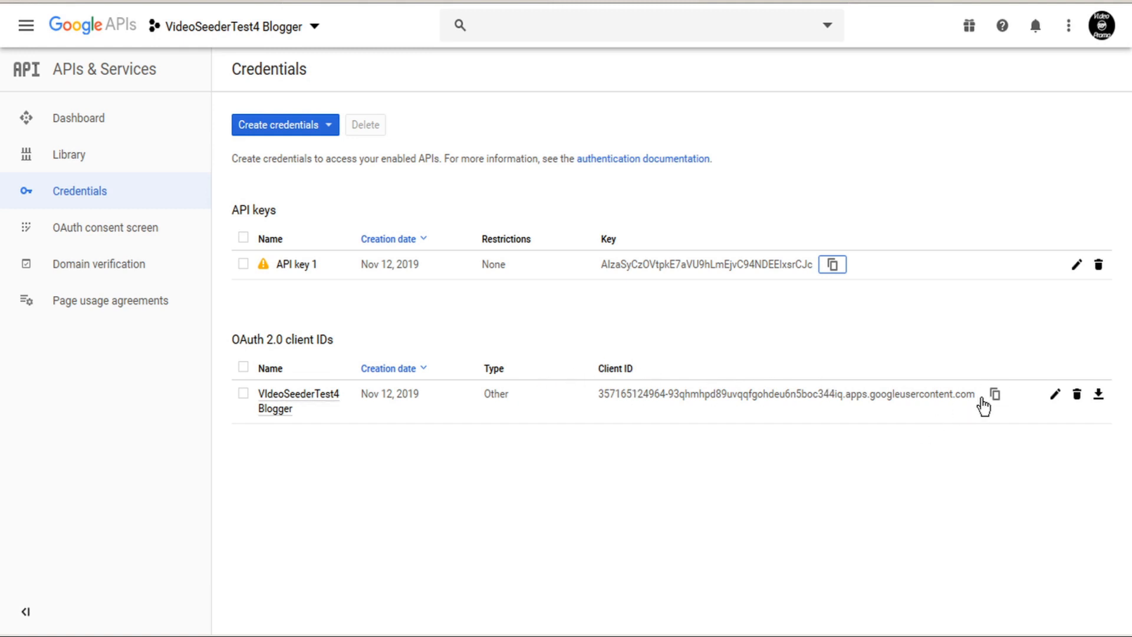
Paste the OAuth client ID into the App Id field.
{"action": "left_click", "coordinate": [995, 396]}
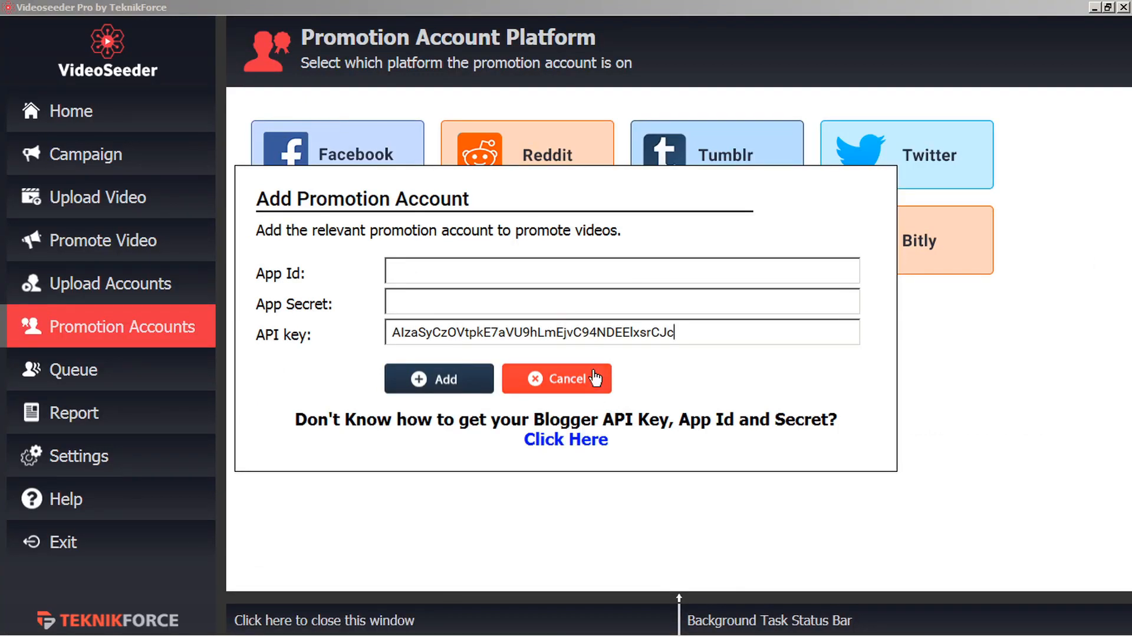
{"action": "left_click", "coordinate": [451, 269]}
{"action": "key", "text": "ctrl+v"}
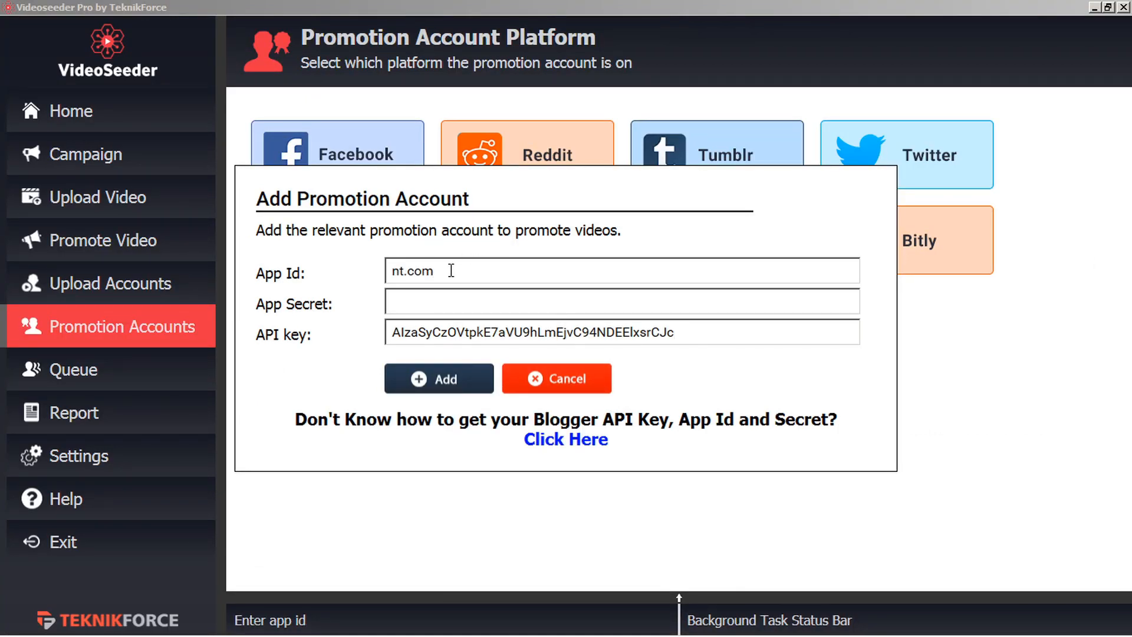
{"action": "key", "text": "Home"}
{"action": "key", "text": "End"}
{"action": "key", "text": "Home"}
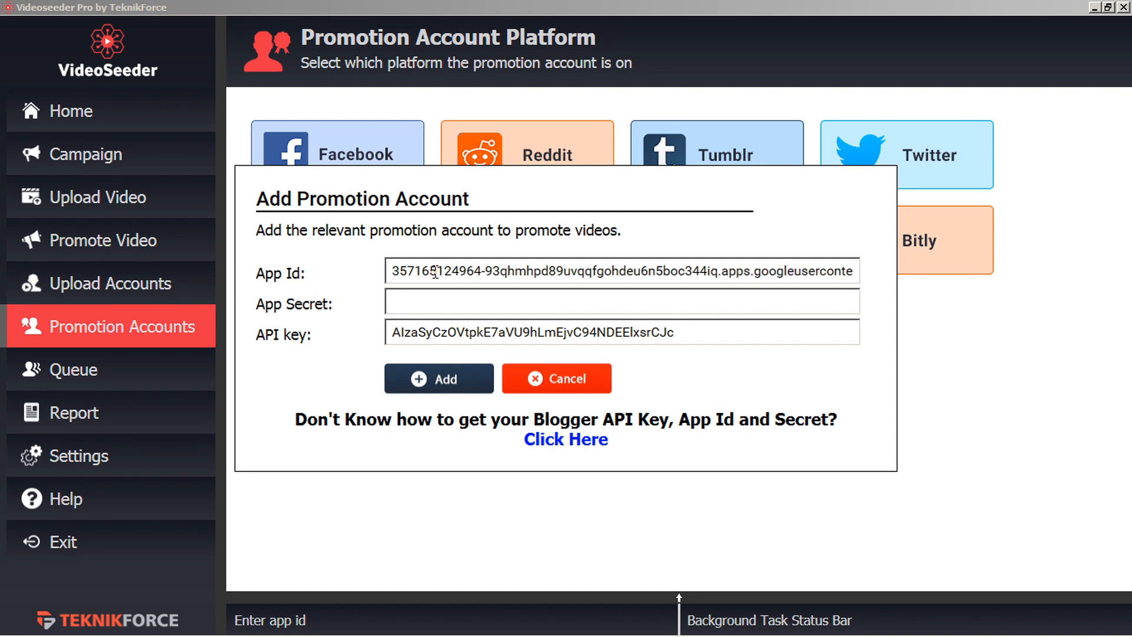
{"action": "key", "text": "End"}
Copy the OAuth client secret into the App Secret field.
{"action": "left_click", "coordinate": [423, 298]}
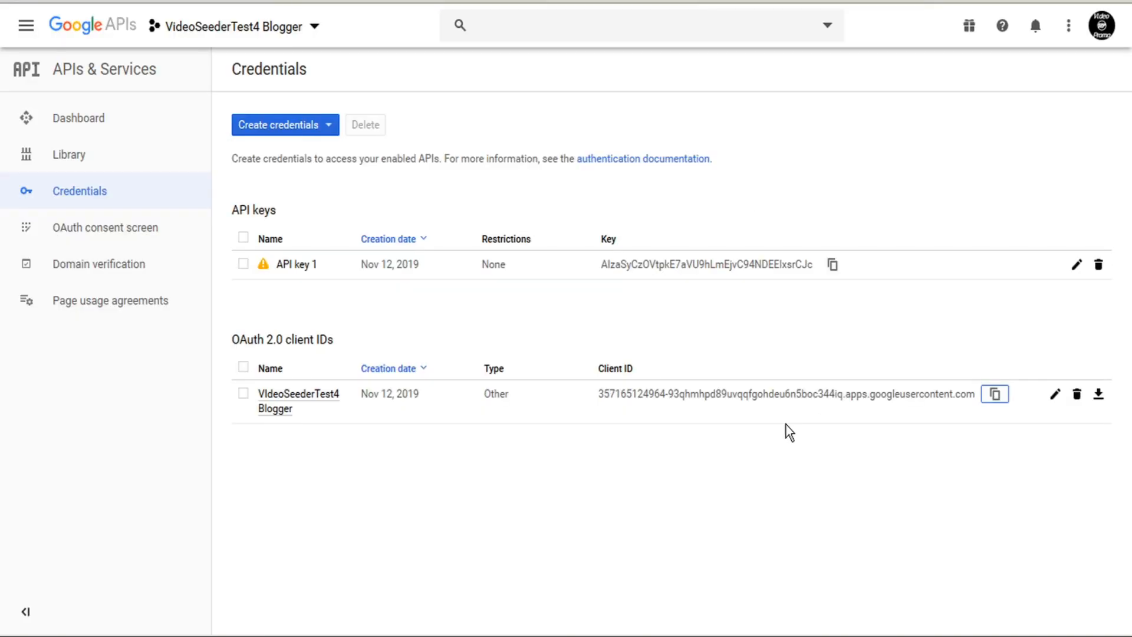
{"action": "left_click", "coordinate": [1055, 405]}
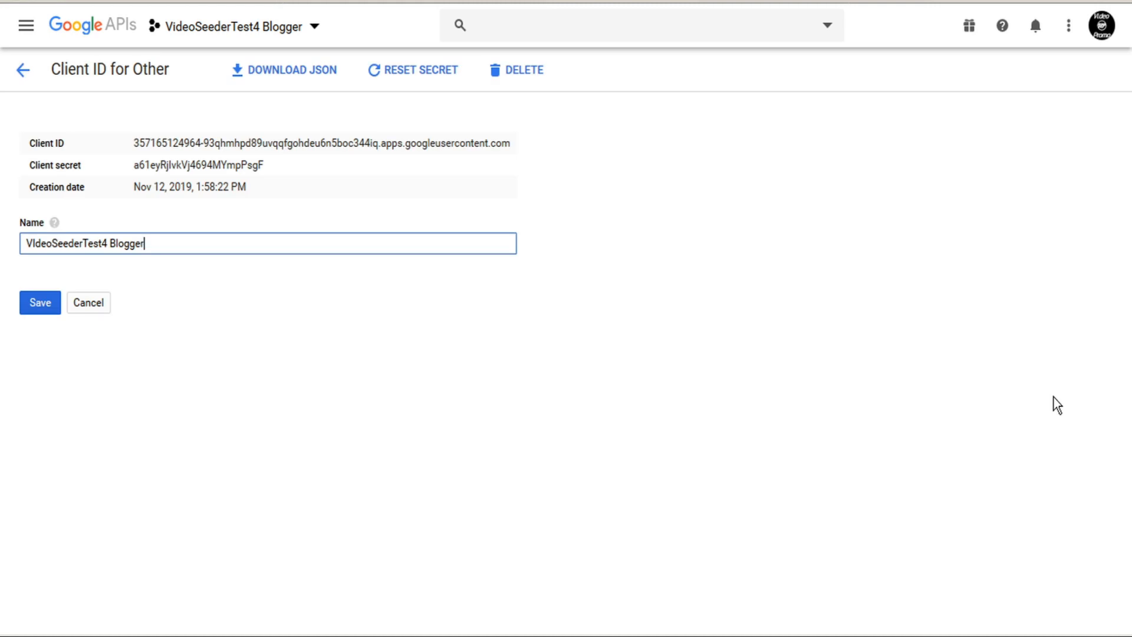
{"action": "double_click", "coordinate": [194, 165]}
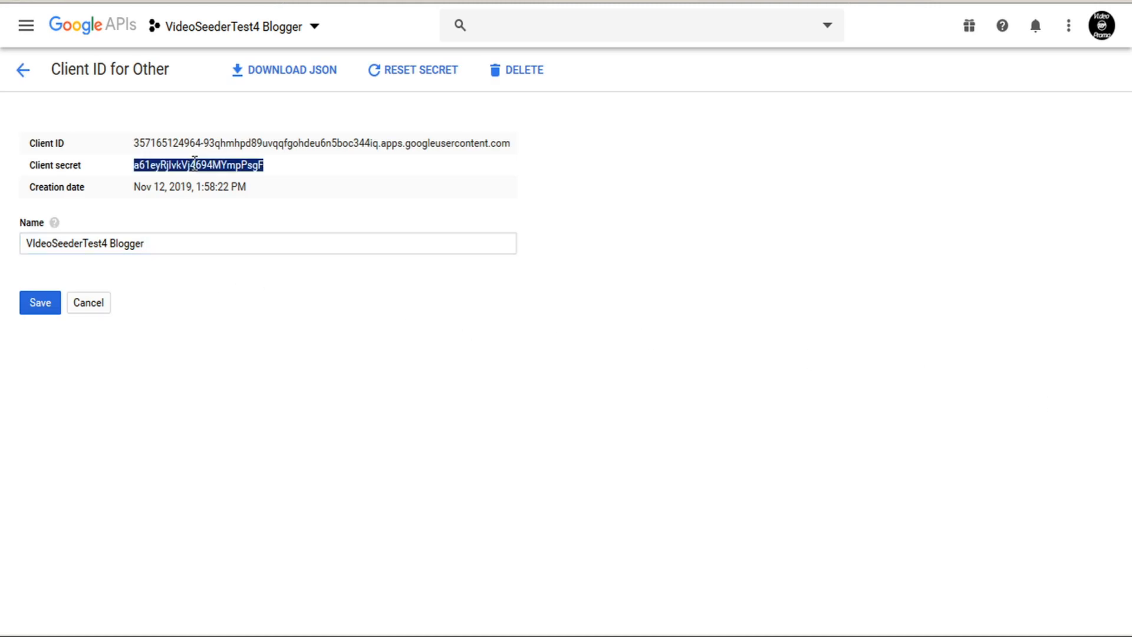
{"action": "key", "text": "alt+Tab"}
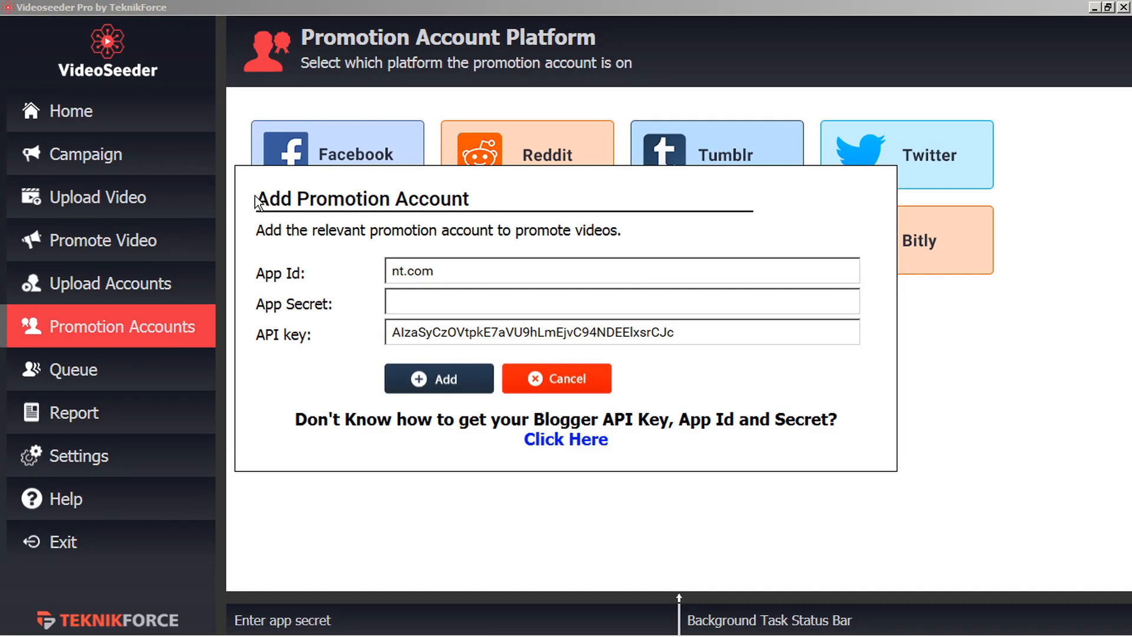
{"action": "key", "text": "ctrl+v"}
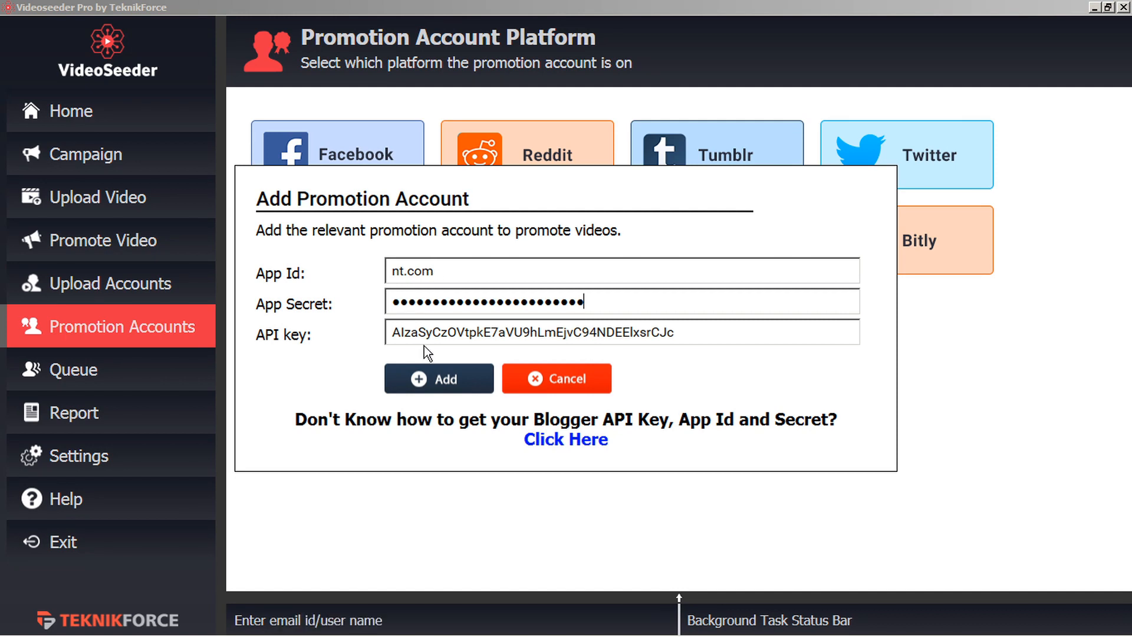
Submit the Blogger credentials and sign in with the Google account's e-mail and password.
{"action": "left_click", "coordinate": [442, 382]}
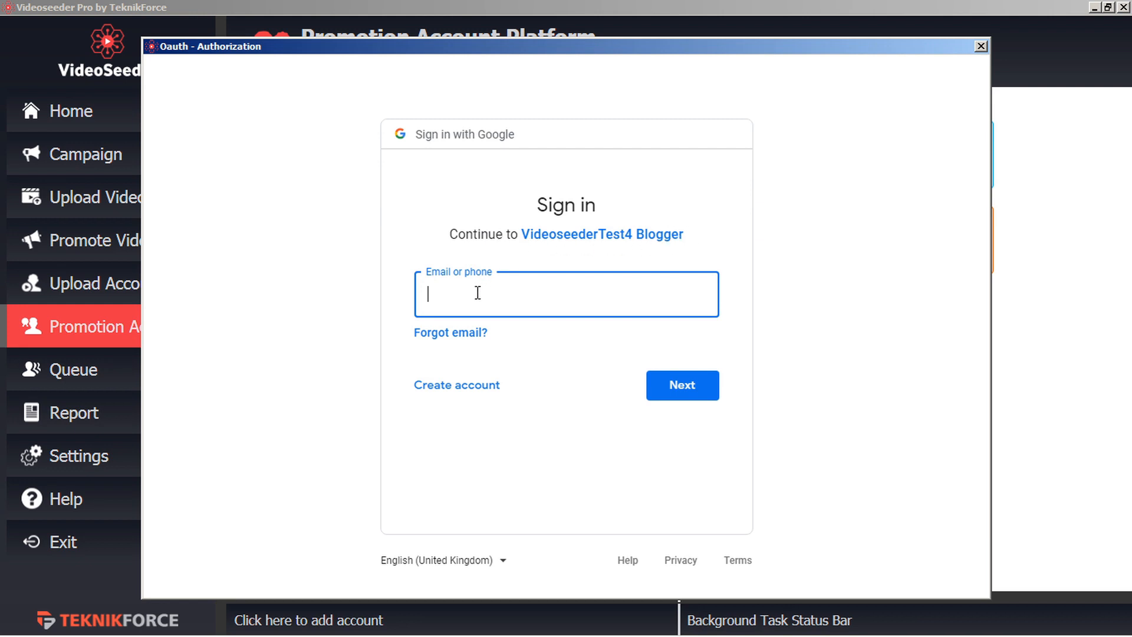
{"action": "key", "text": "ctrl+v"}
{"action": "left_click", "coordinate": [675, 389]}
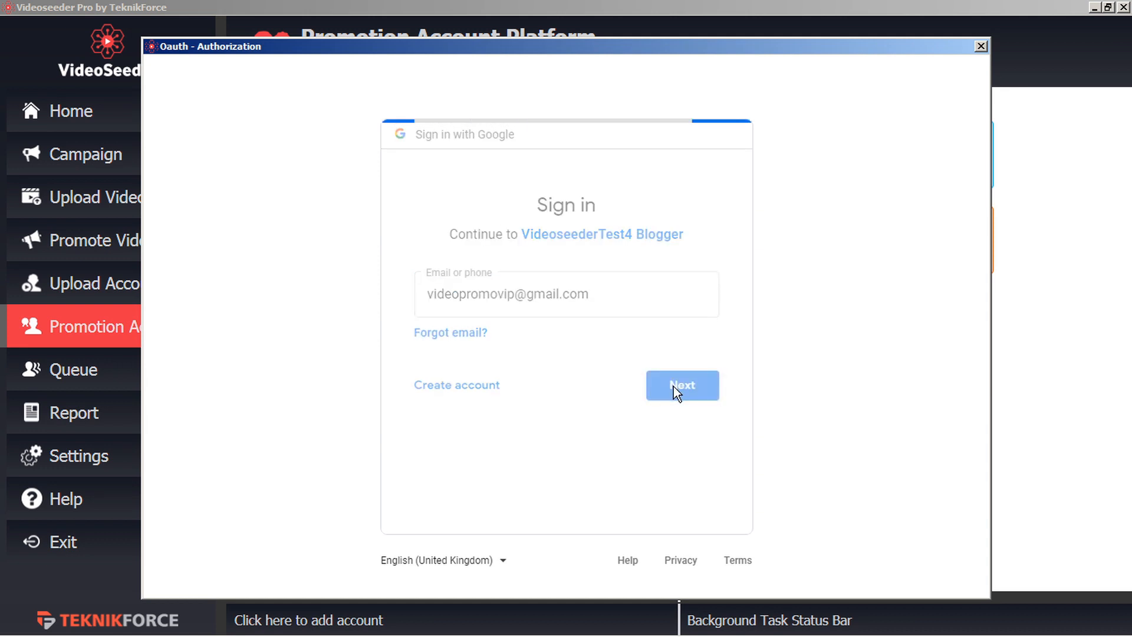
{"action": "type", "text": "••••••••••••"}
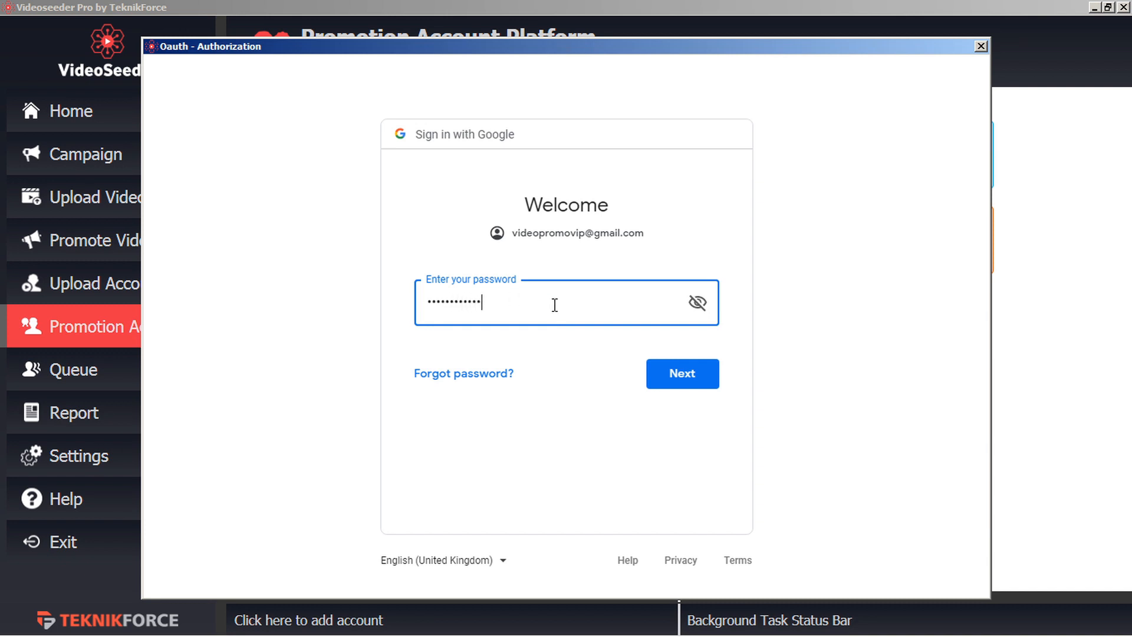
{"action": "left_click", "coordinate": [678, 373]}
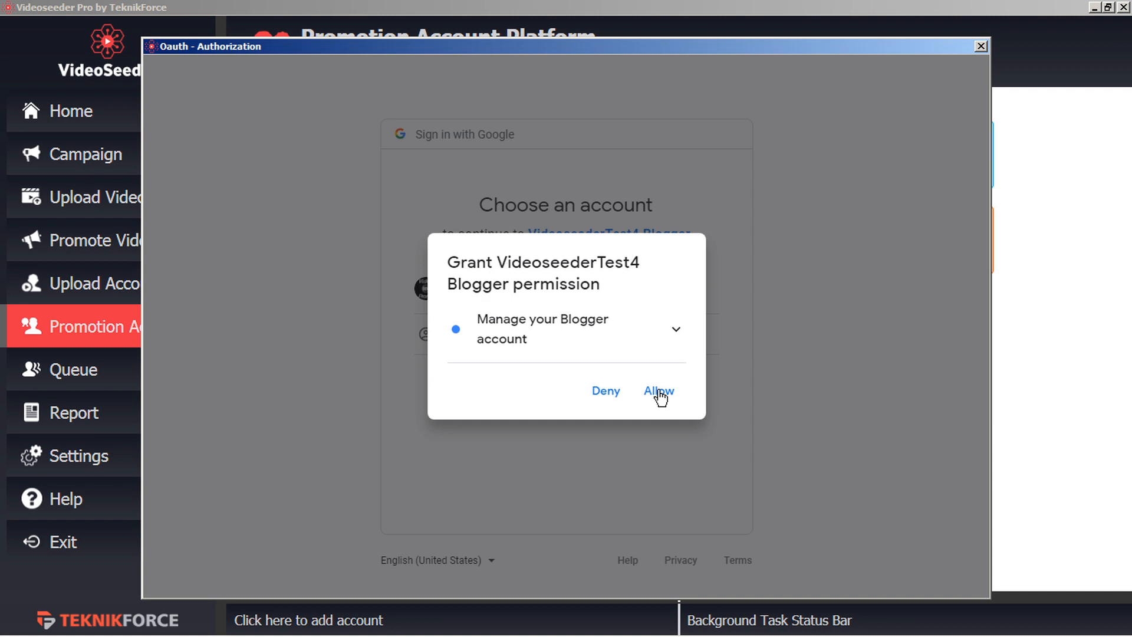
Allow the Blogger app access and add the VideoPromoViP blog as the account.
{"action": "left_click", "coordinate": [659, 391]}
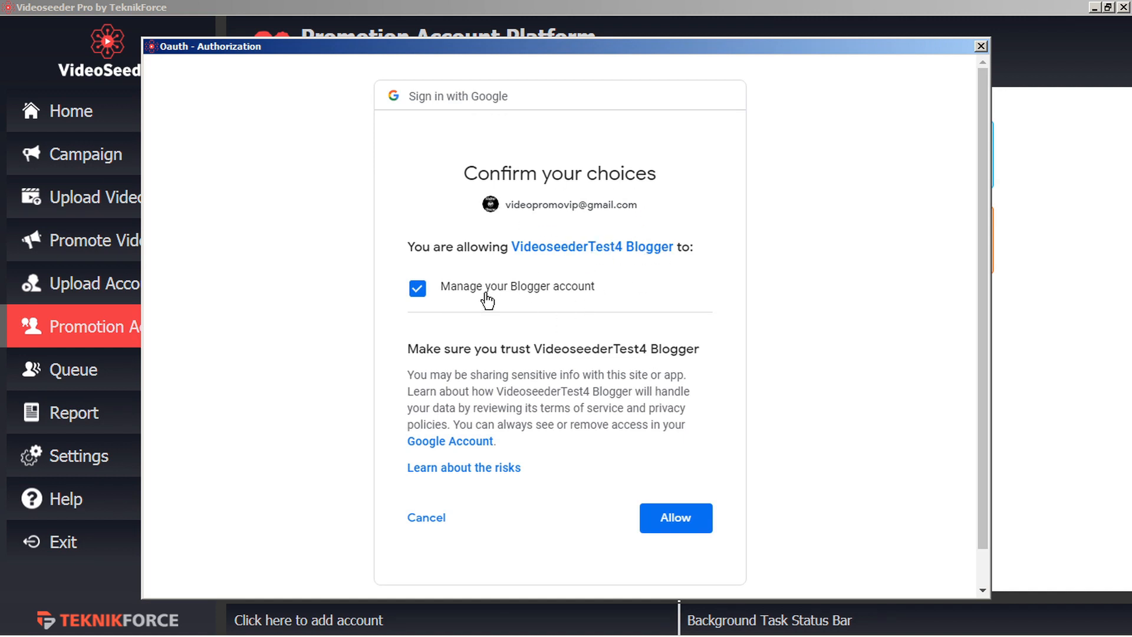
{"action": "left_click", "coordinate": [678, 522]}
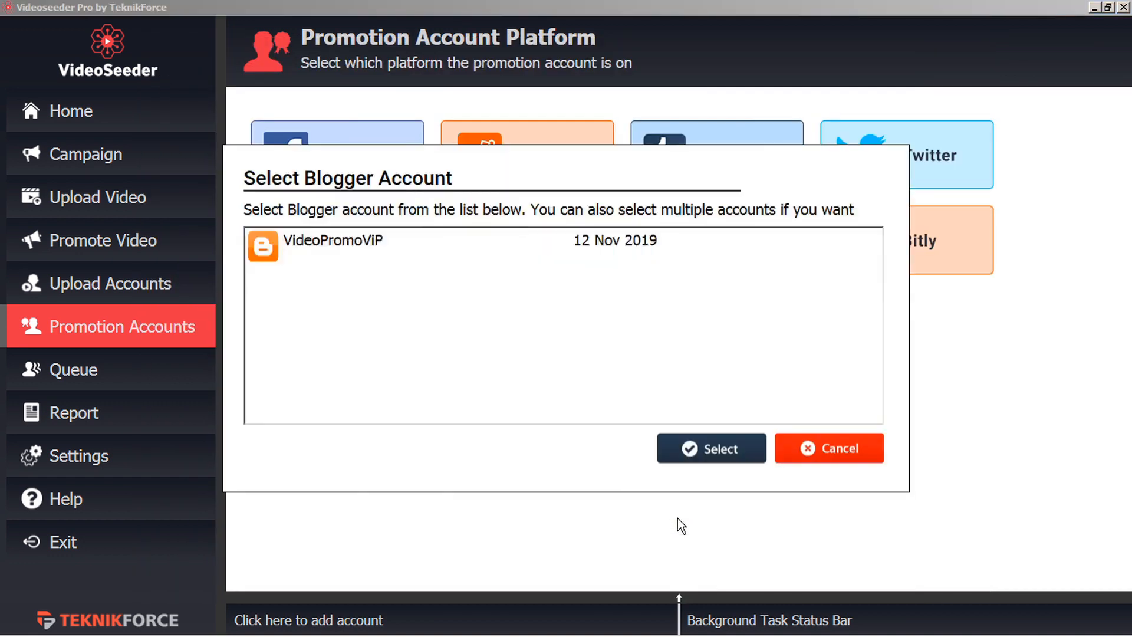
{"action": "left_click", "coordinate": [348, 248]}
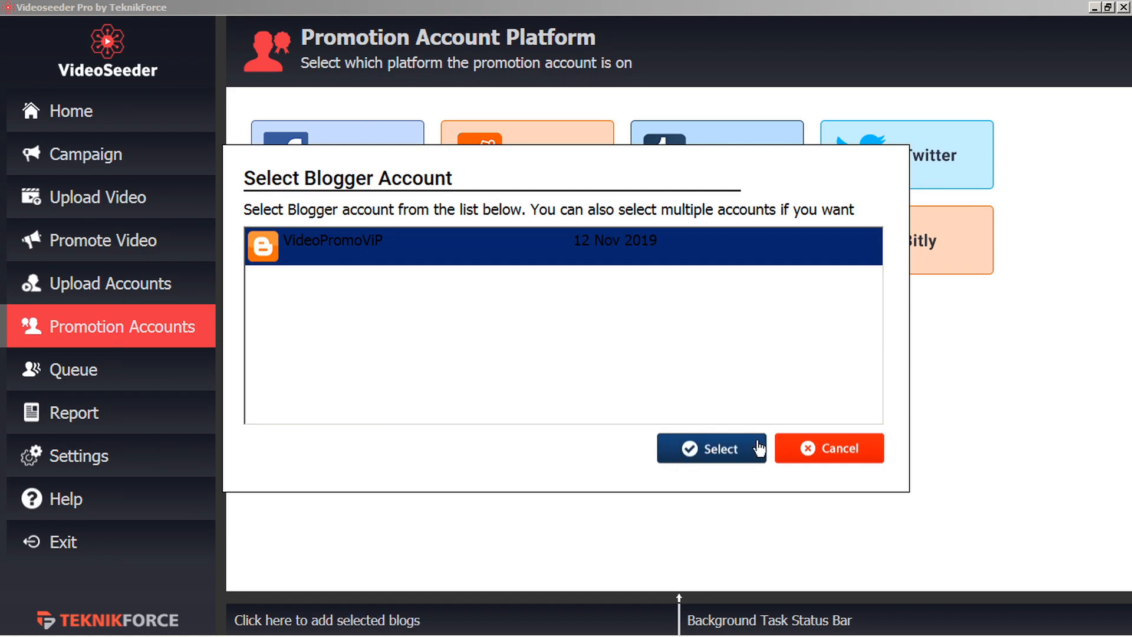
{"action": "left_click", "coordinate": [714, 451]}
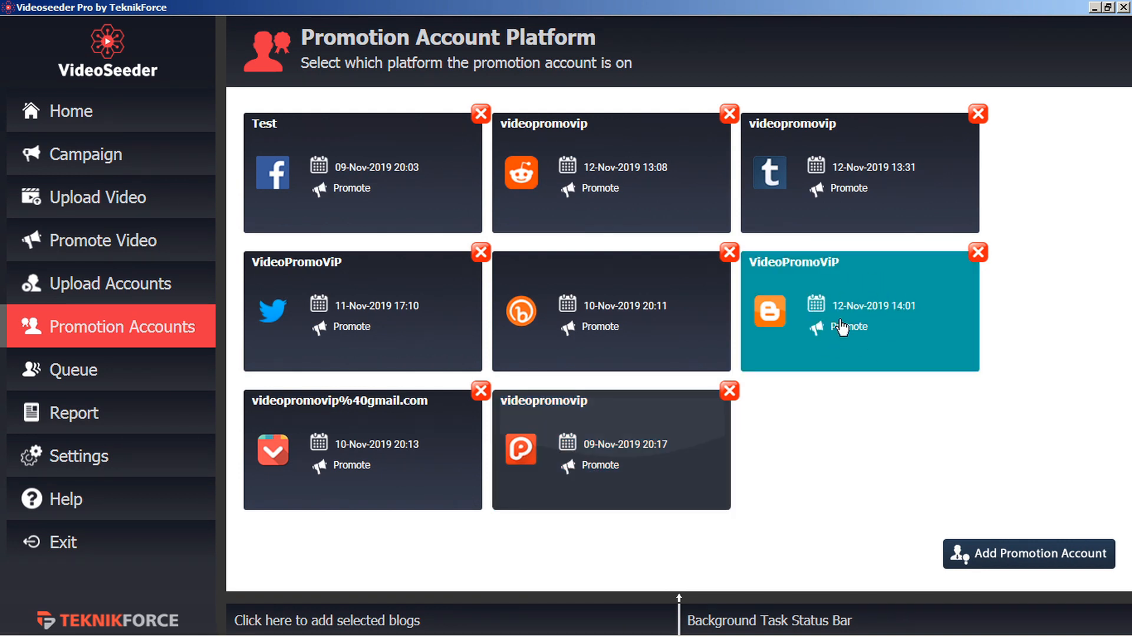
Start a new Bitly promotion account and open Bitly's site via its Click Here link.
{"action": "left_click", "coordinate": [997, 560]}
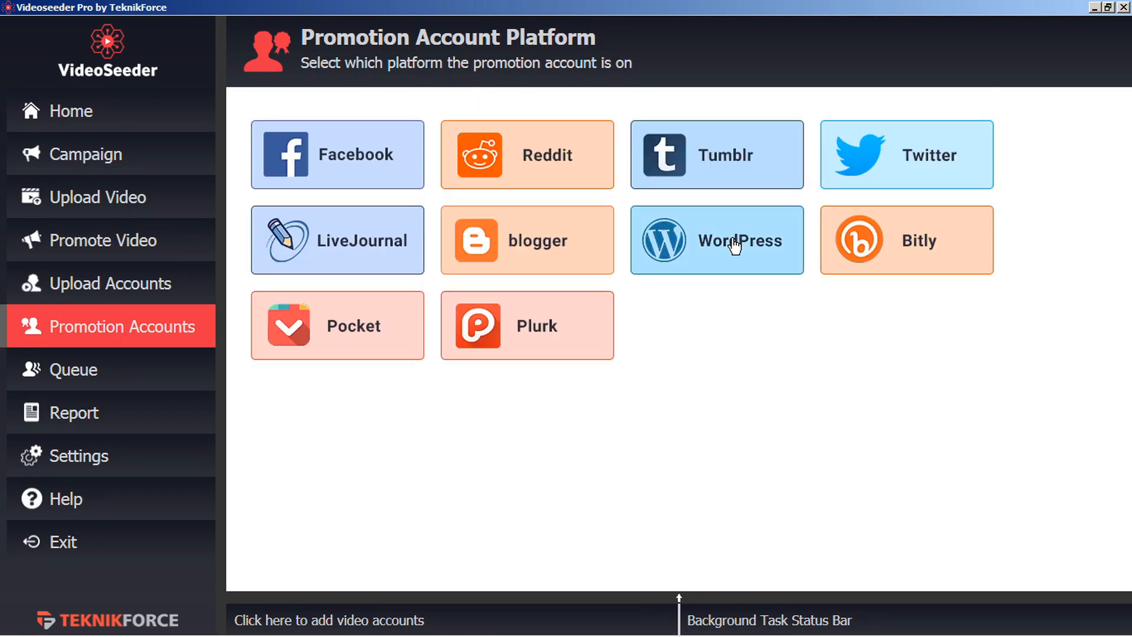
{"action": "left_click", "coordinate": [921, 253]}
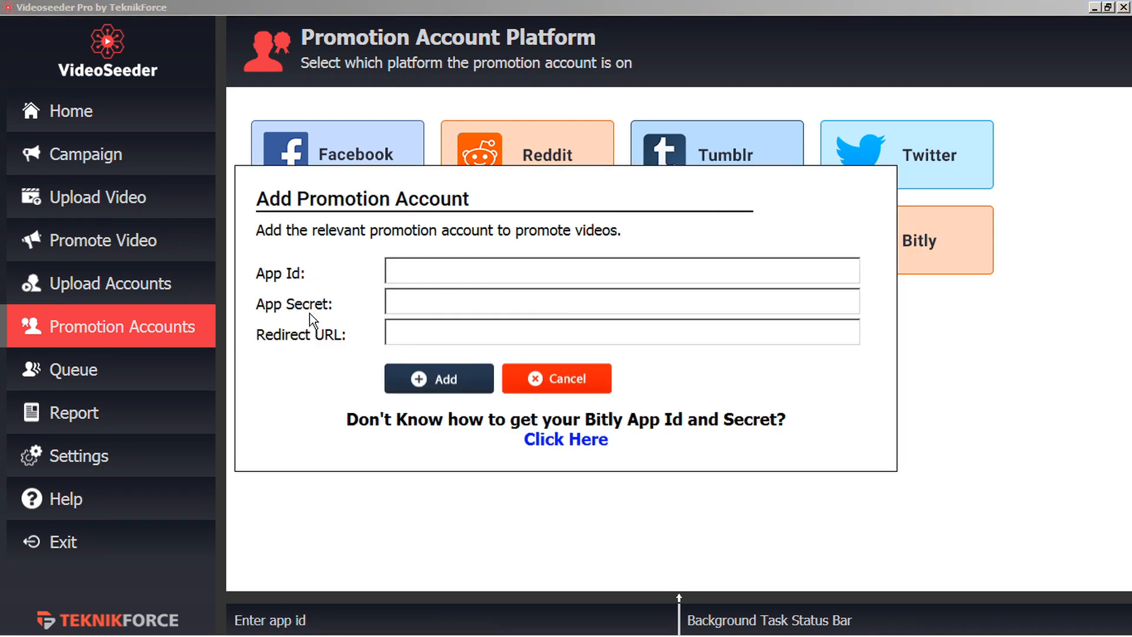
{"action": "left_click", "coordinate": [552, 444]}
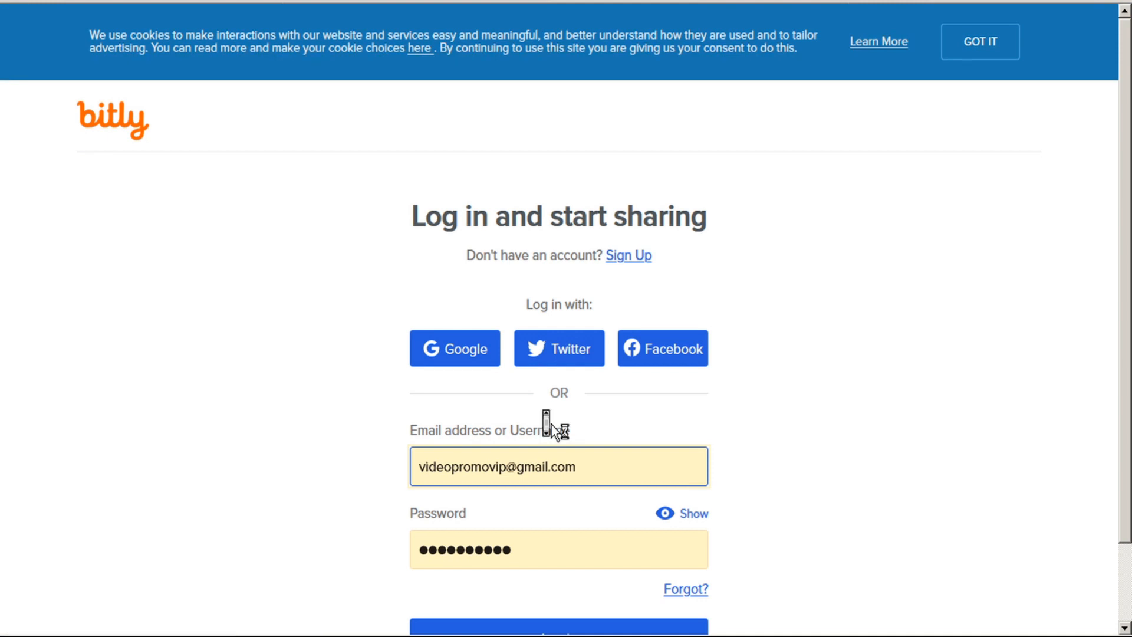
Log in to Bitly, begin registering a new OAuth app, and request the registration code e-mail.
{"action": "scroll", "coordinate": [550, 425], "scroll_direction": "down", "scroll_amount": 2}
{"action": "left_click", "coordinate": [554, 557]}
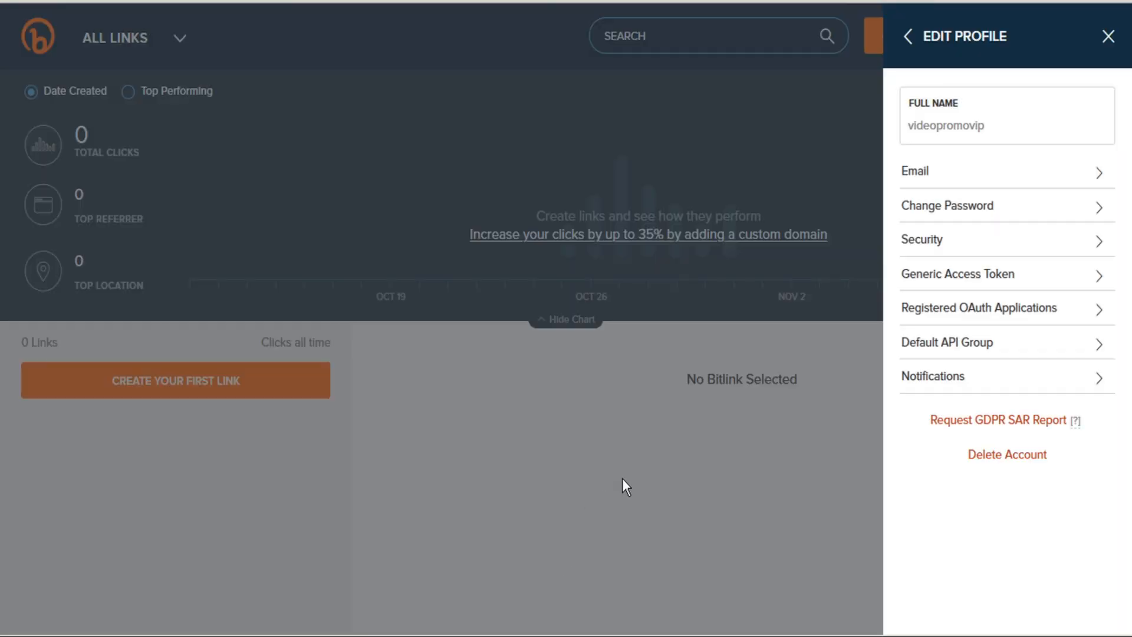
{"action": "left_click", "coordinate": [1006, 312]}
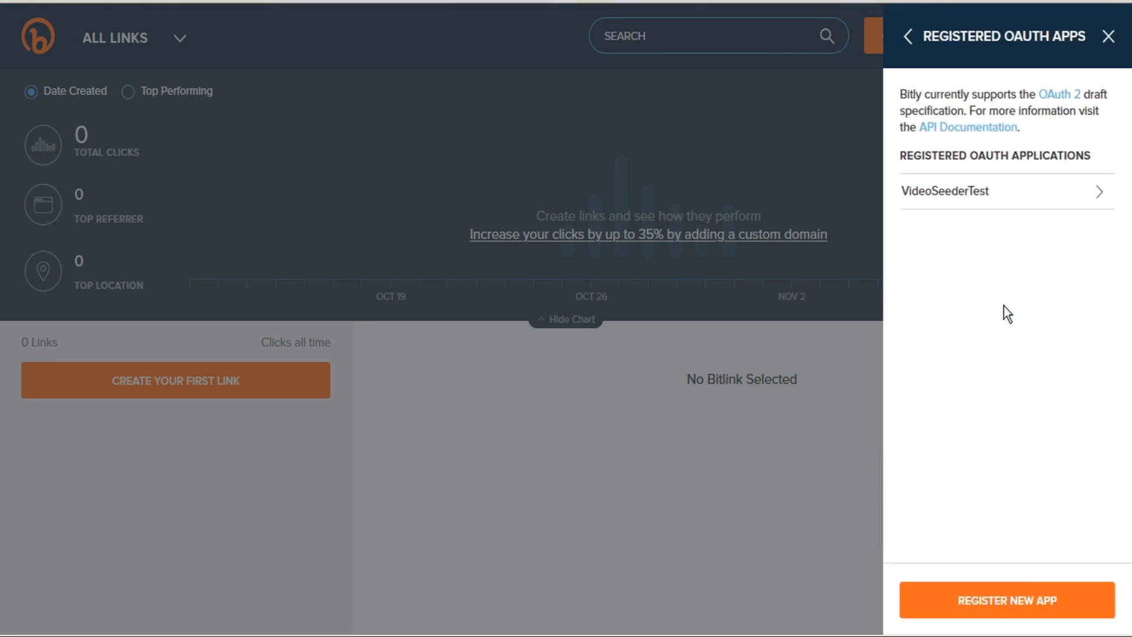
{"action": "left_click", "coordinate": [1001, 603]}
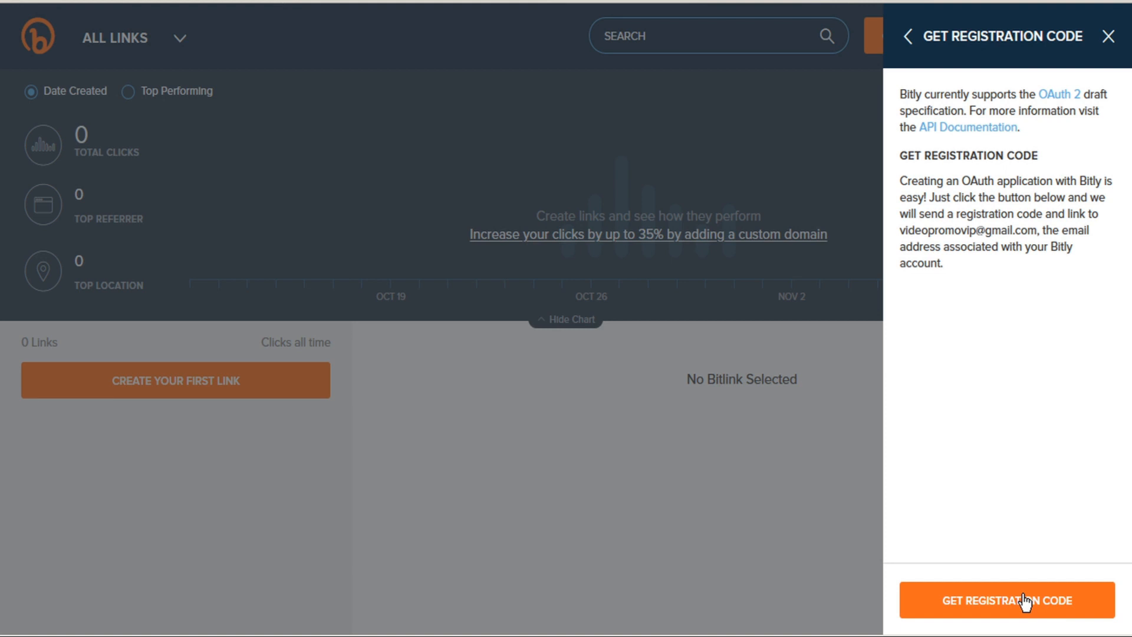
{"action": "left_click", "coordinate": [1025, 601]}
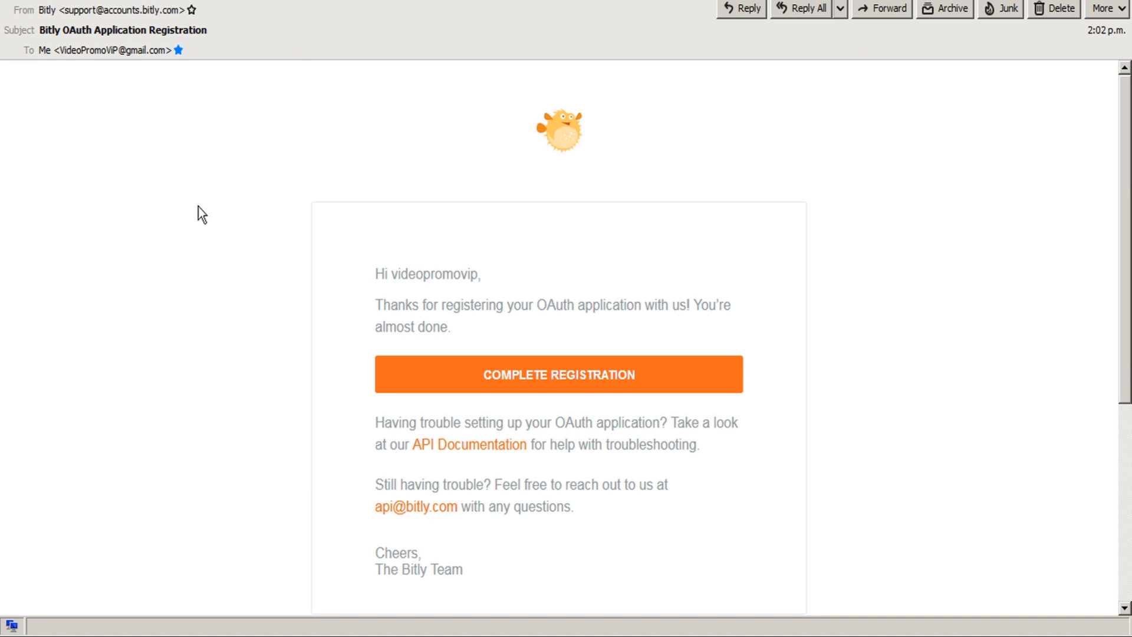
Follow COMPLETE REGISTRATION in the Bitly e-mail to reach the Register OAuth App form.
{"action": "left_click", "coordinate": [578, 375]}
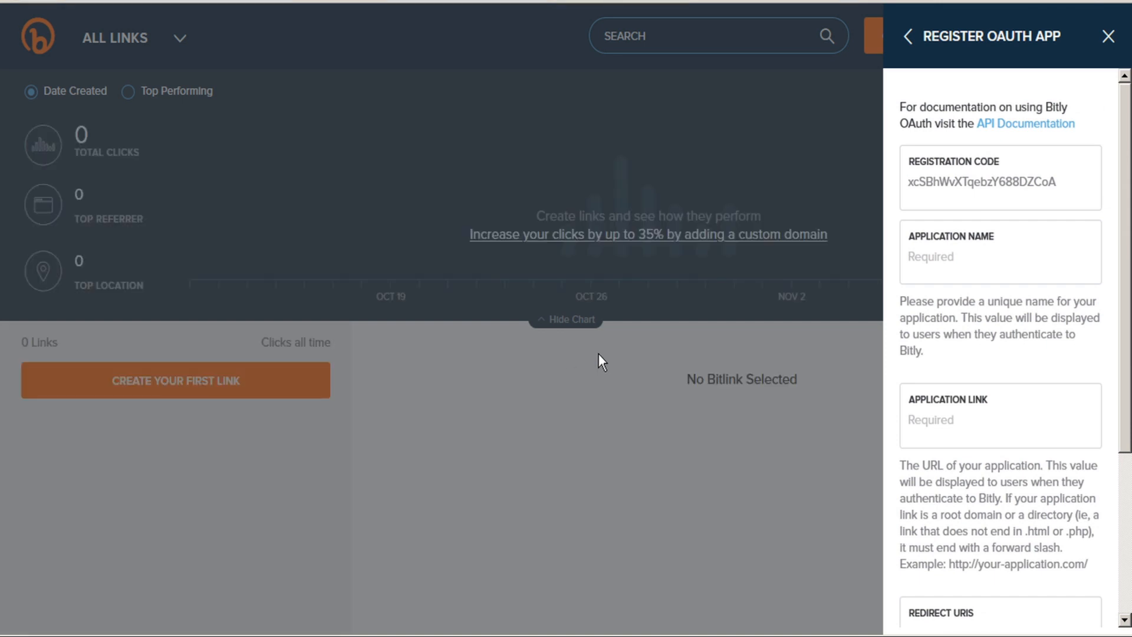
Enter app name VideoSeederTest4, the videoseeder.in link and the teknikforce.com redirect URI.
{"action": "left_click", "coordinate": [956, 260]}
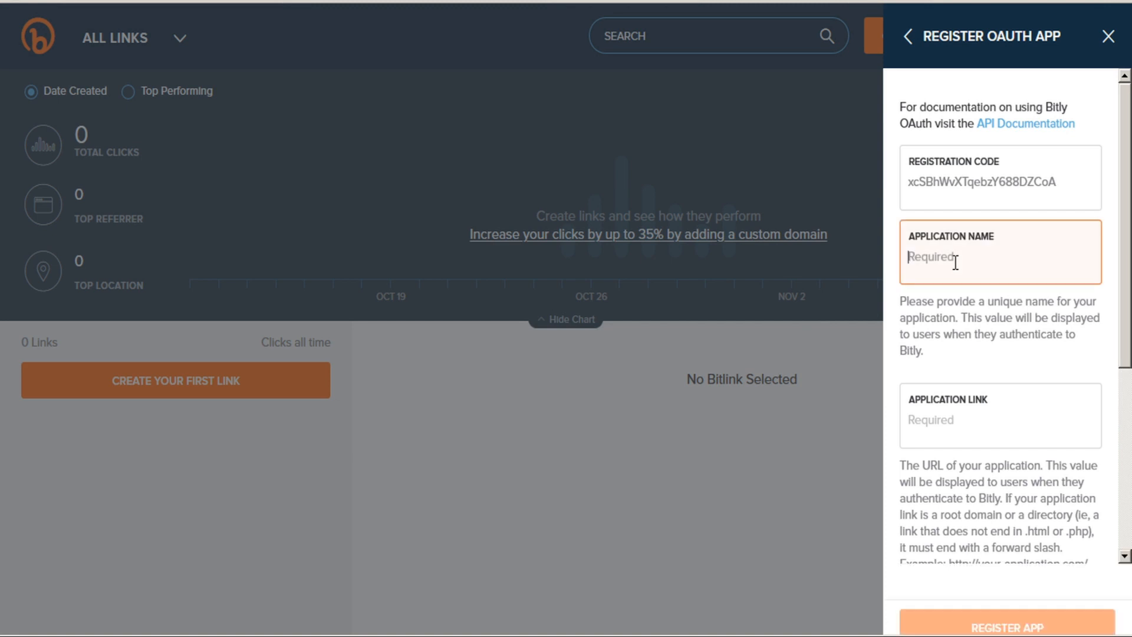
{"action": "type", "text": "VideoS"}
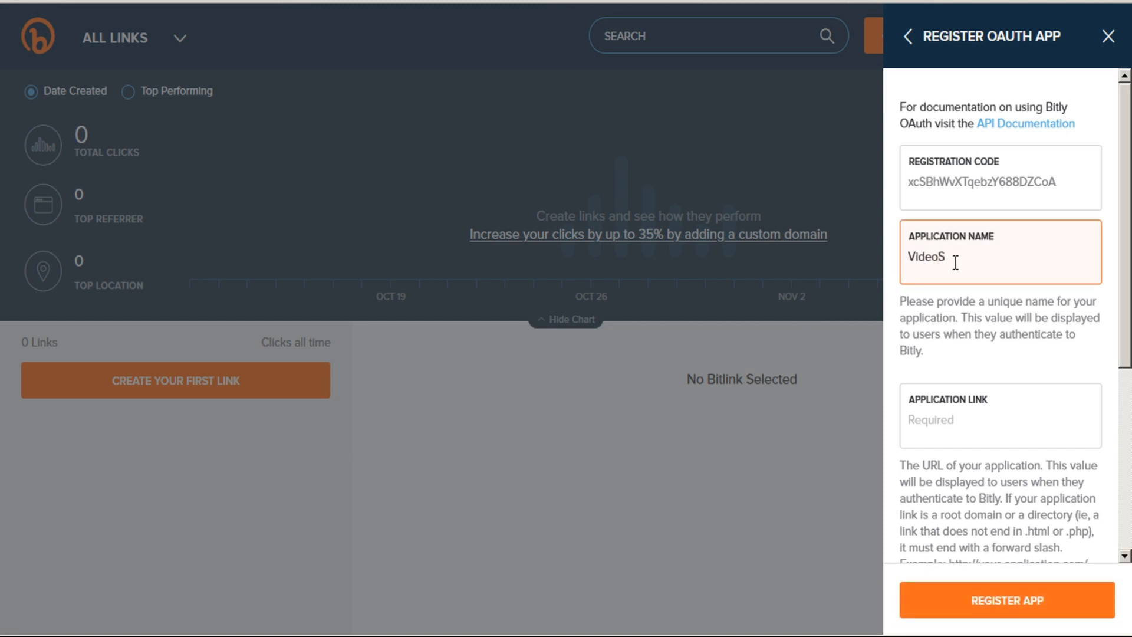
{"action": "type", "text": "eederTest4"}
{"action": "left_click", "coordinate": [901, 430]}
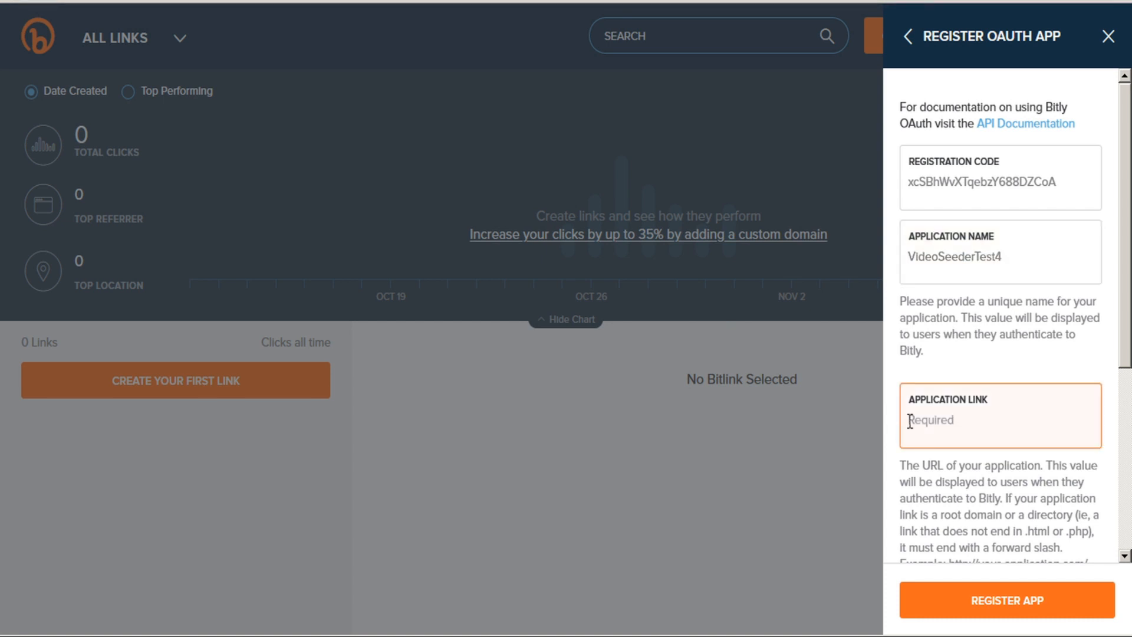
{"action": "type", "text": "http://videoseeder.in/"}
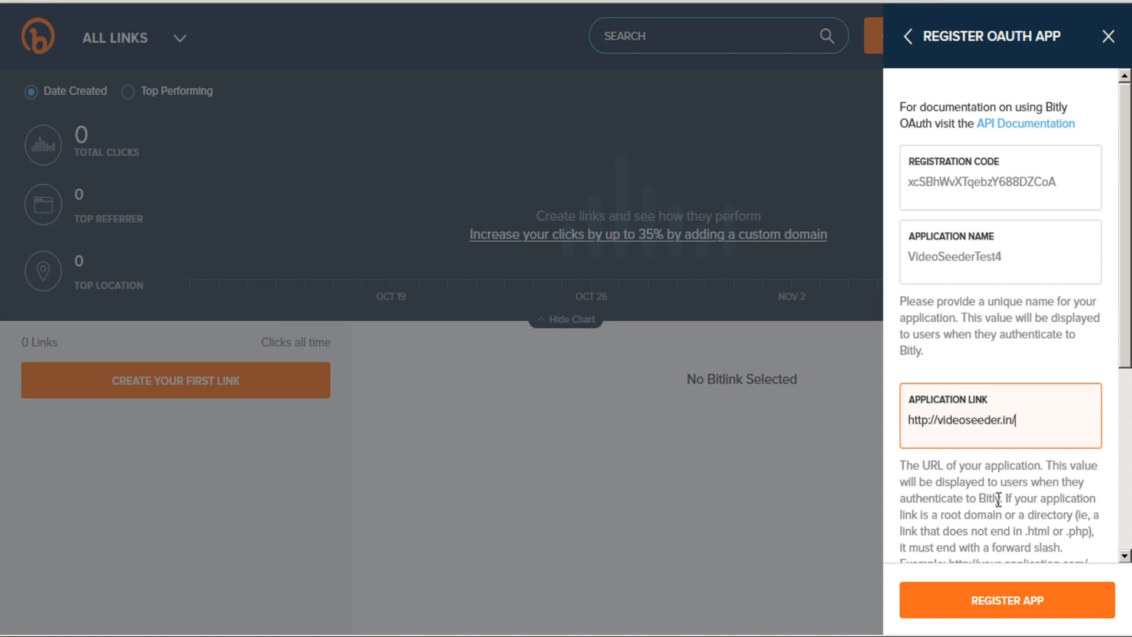
{"action": "scroll", "coordinate": [997, 492], "scroll_direction": "down", "scroll_amount": 5}
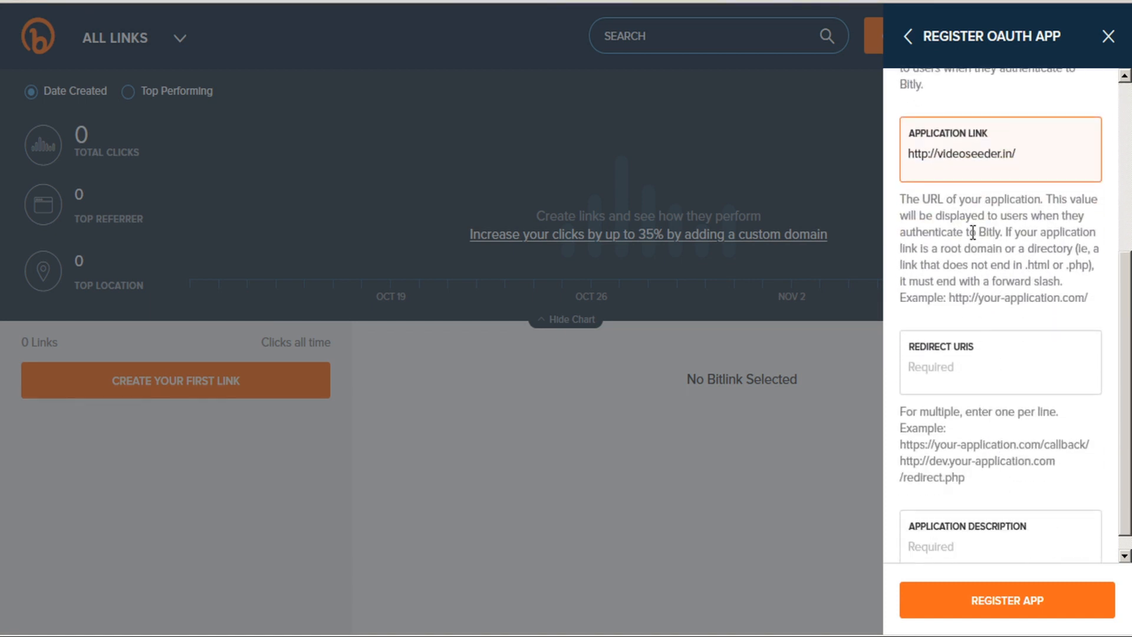
{"action": "left_click", "coordinate": [947, 368]}
{"action": "type", "text": "https://teknikforce.com/"}
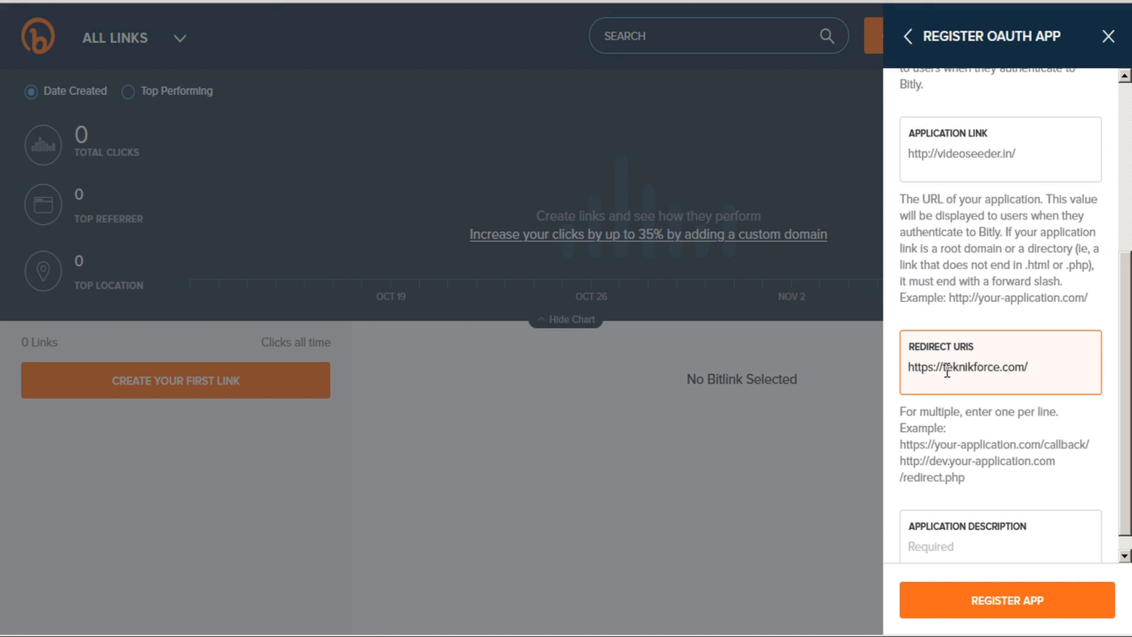
Add the description 'video promo', register the app, and view its client ID and secret.
{"action": "scroll", "coordinate": [947, 370], "scroll_direction": "down", "scroll_amount": 1}
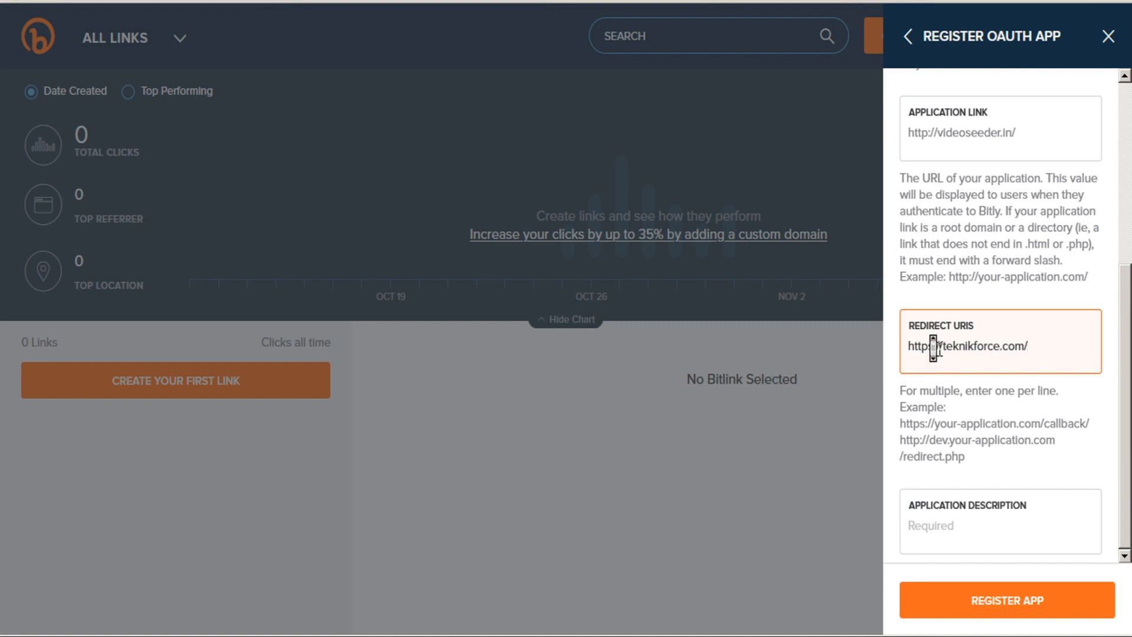
{"action": "left_click", "coordinate": [928, 525]}
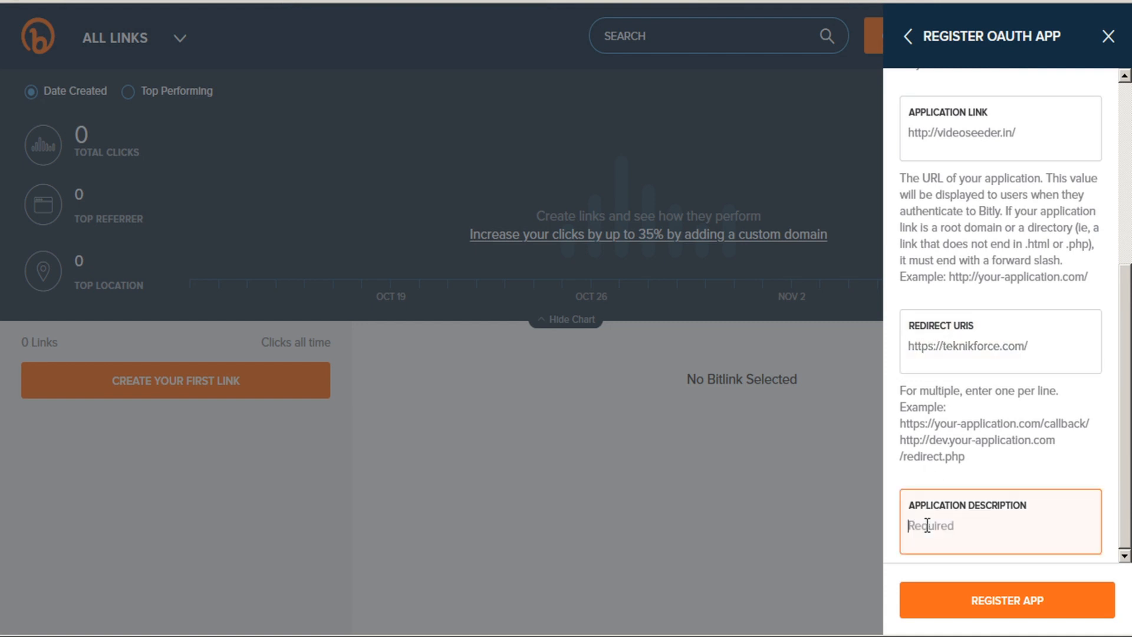
{"action": "type", "text": "video promo"}
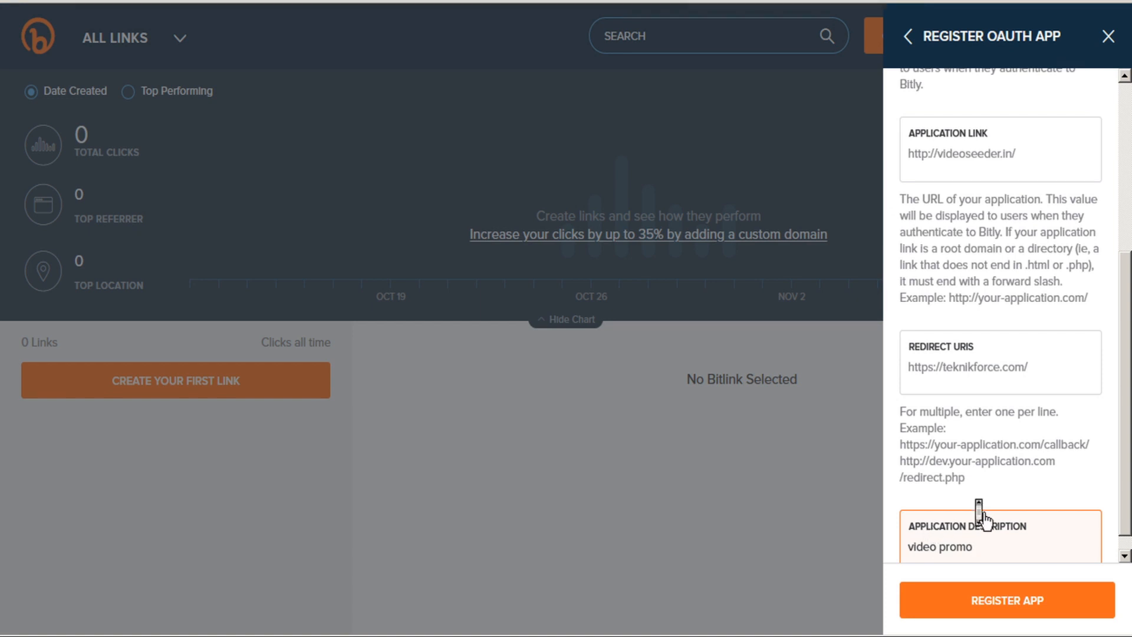
{"action": "scroll", "coordinate": [983, 522], "scroll_direction": "down", "scroll_amount": 1}
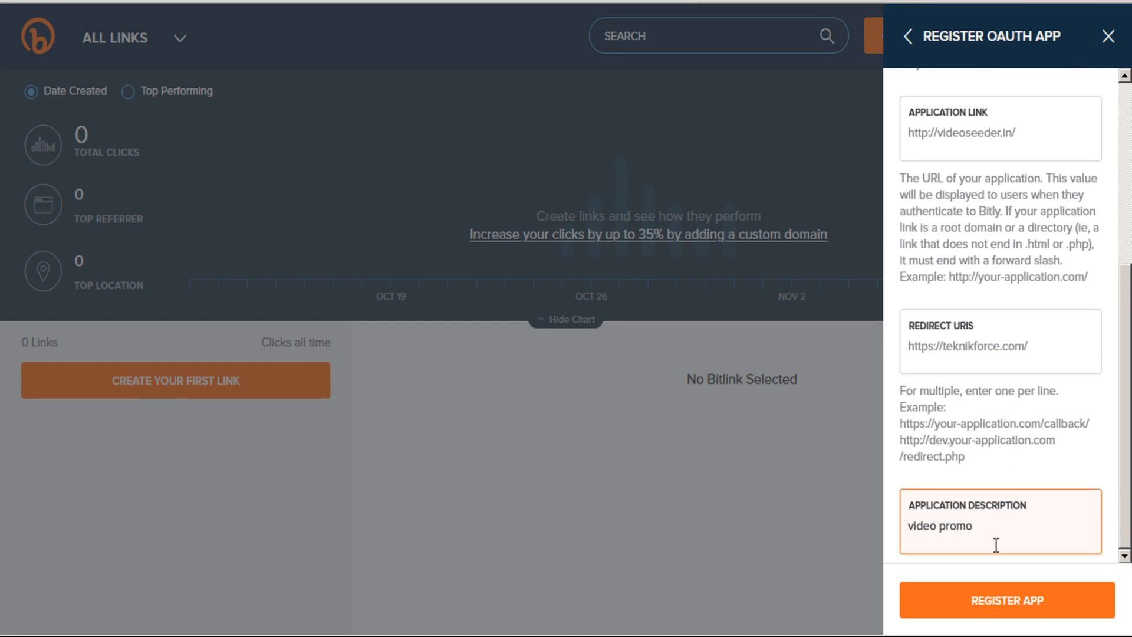
{"action": "left_click", "coordinate": [996, 606]}
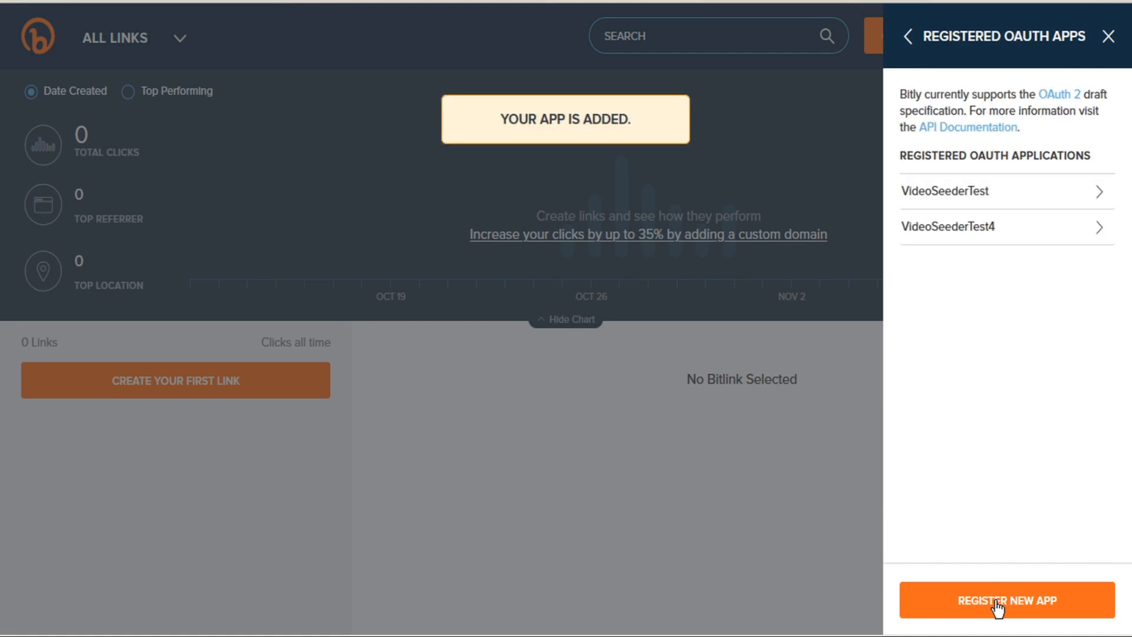
{"action": "left_click", "coordinate": [970, 230]}
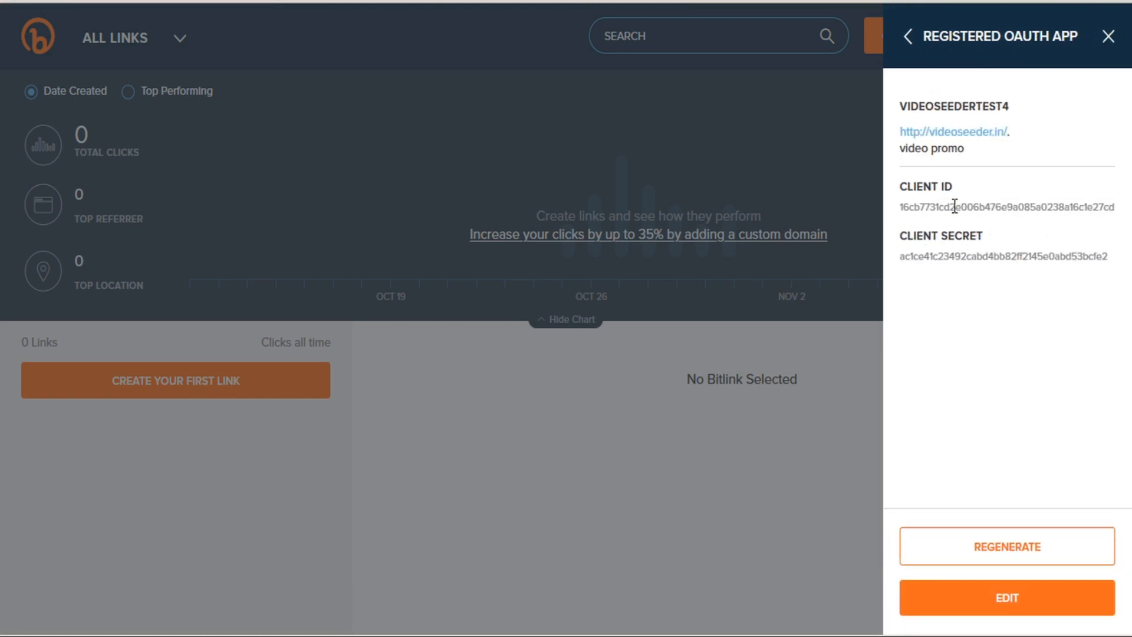
Copy the Bitly client ID into VideoSeeder's App Id field.
{"action": "double_click", "coordinate": [970, 206]}
{"action": "key", "text": "ctrl+c"}
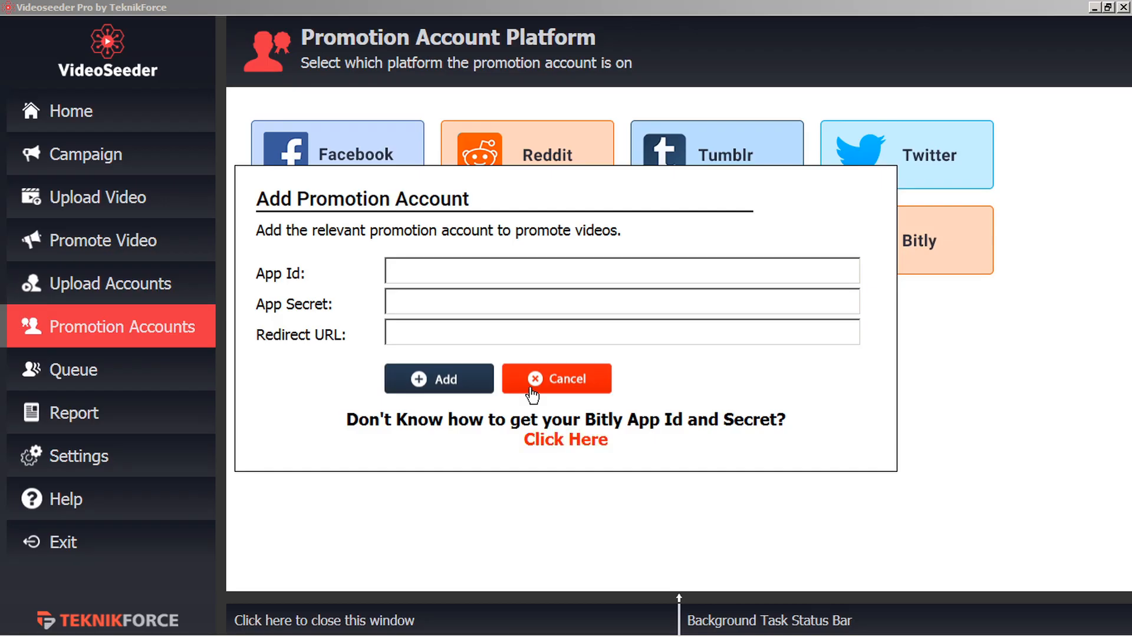
{"action": "left_click", "coordinate": [442, 267]}
{"action": "key", "text": "ctrl+v"}
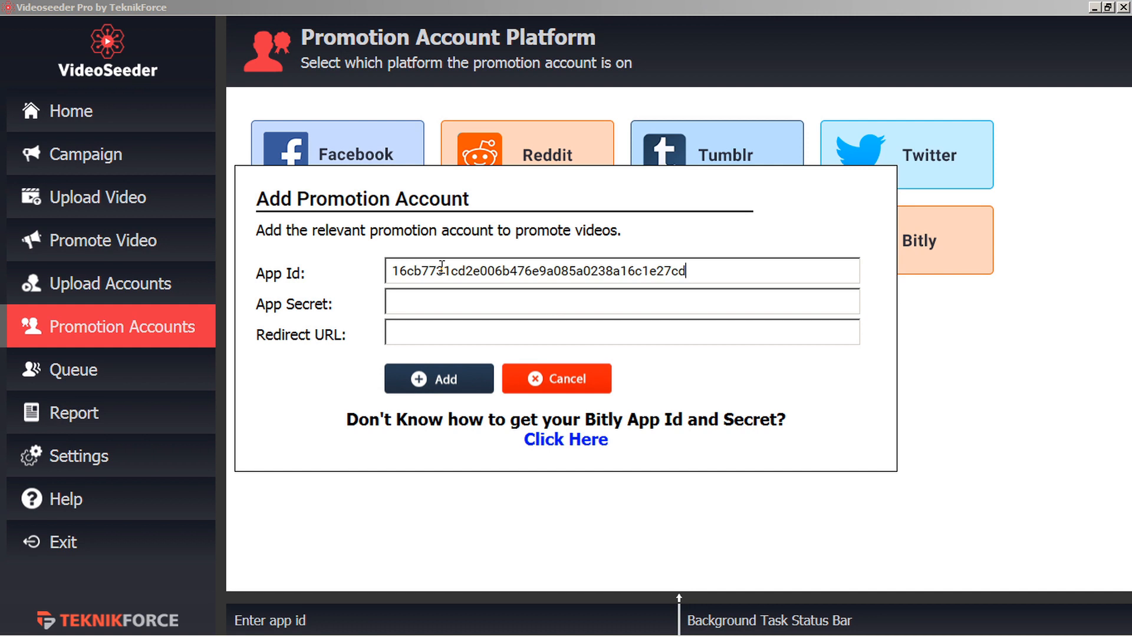
{"action": "left_click", "coordinate": [440, 301]}
{"action": "key", "text": "alt+Tab"}
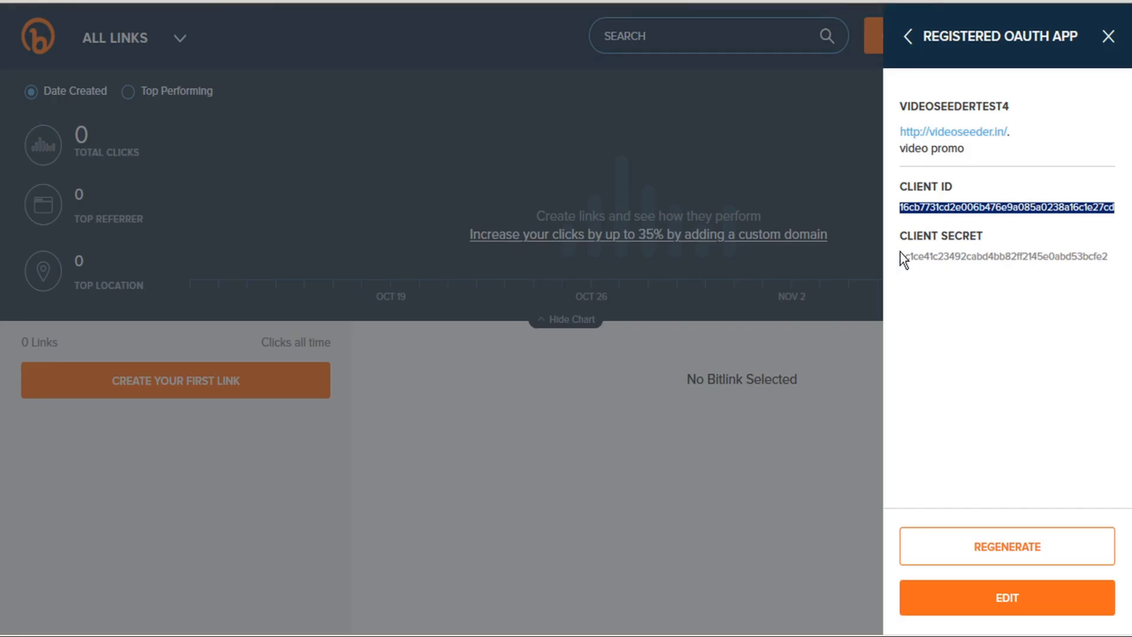
{"action": "double_click", "coordinate": [919, 263]}
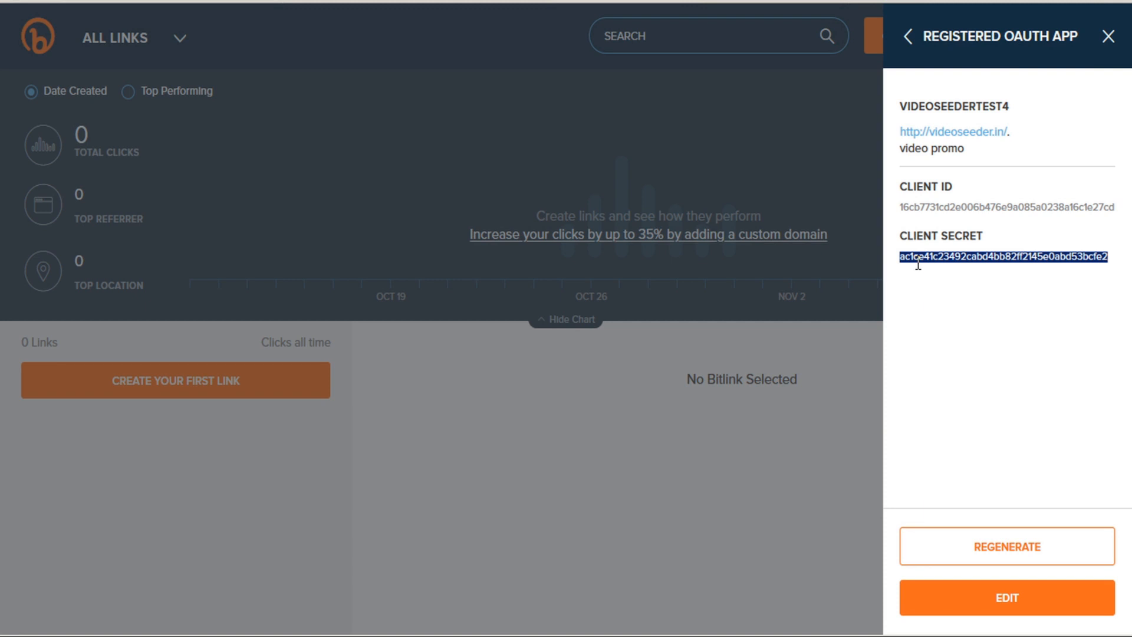
{"action": "key", "text": "alt+Tab"}
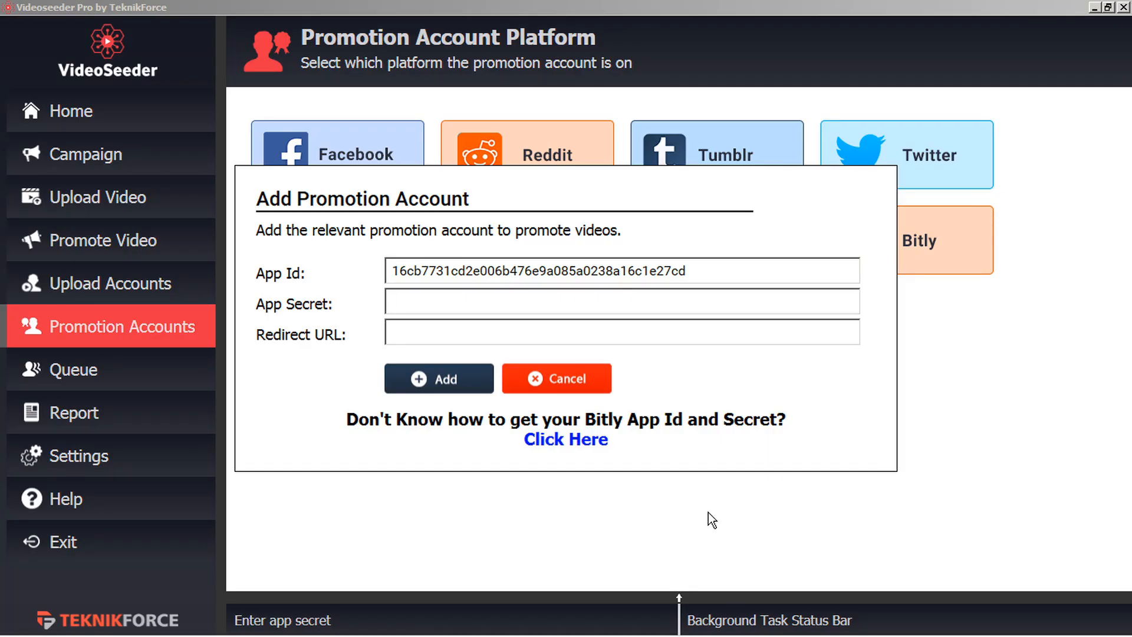
{"action": "key", "text": "ctrl+v"}
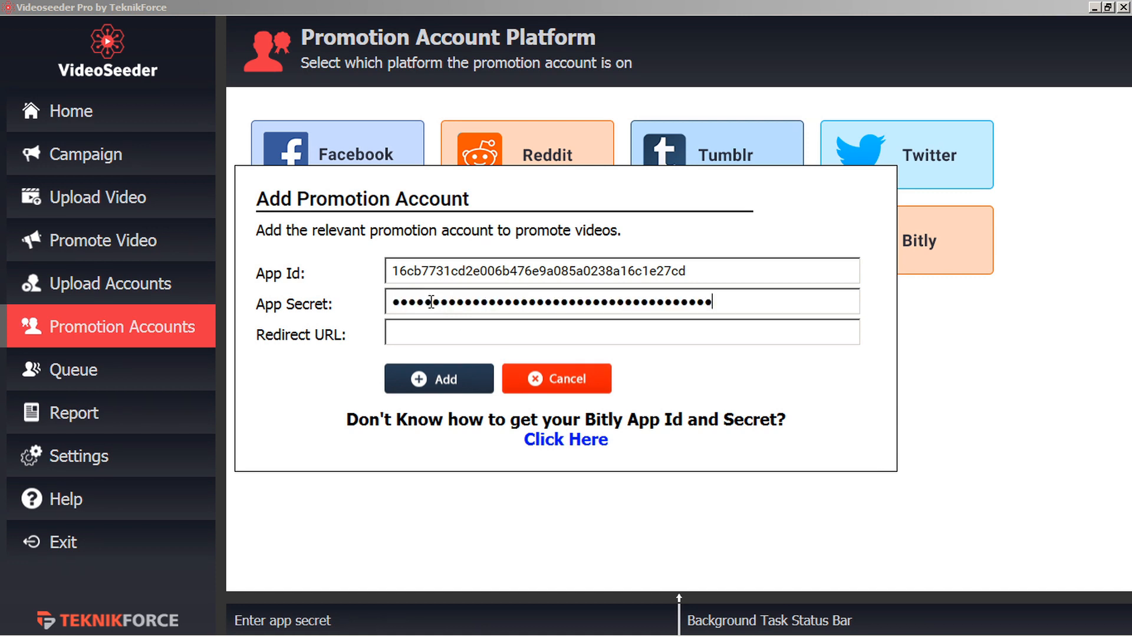
{"action": "left_click", "coordinate": [394, 333]}
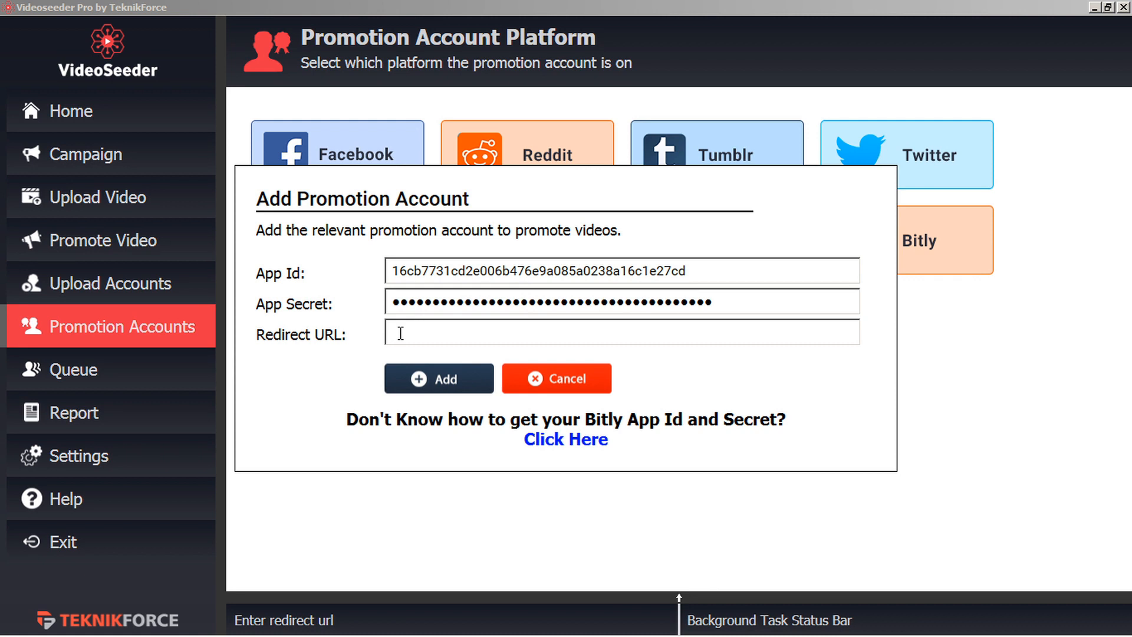
{"action": "type", "text": "https://teknikforce.com/"}
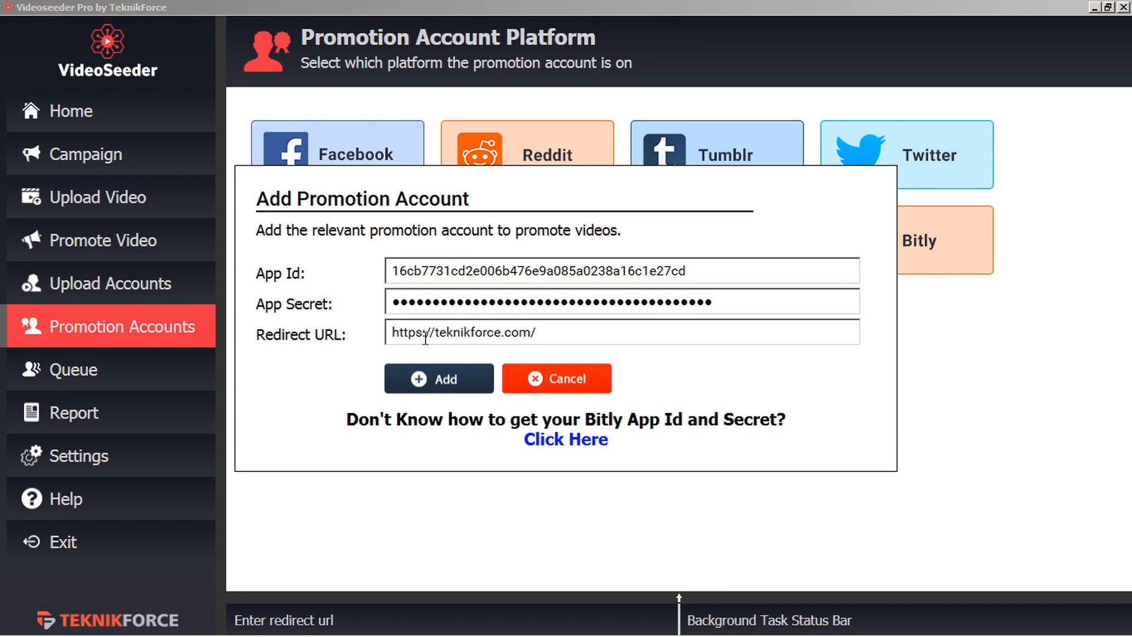
Submit the Bitly details and sign in to Bitly with the account e-mail and password.
{"action": "left_click", "coordinate": [445, 384]}
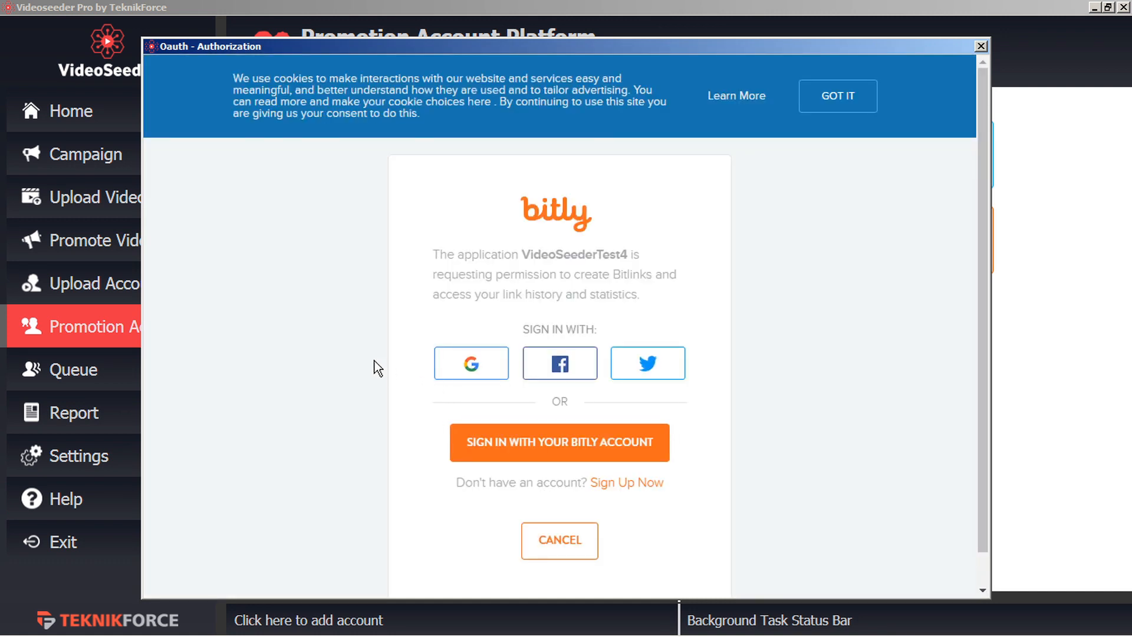
{"action": "left_click", "coordinate": [563, 450]}
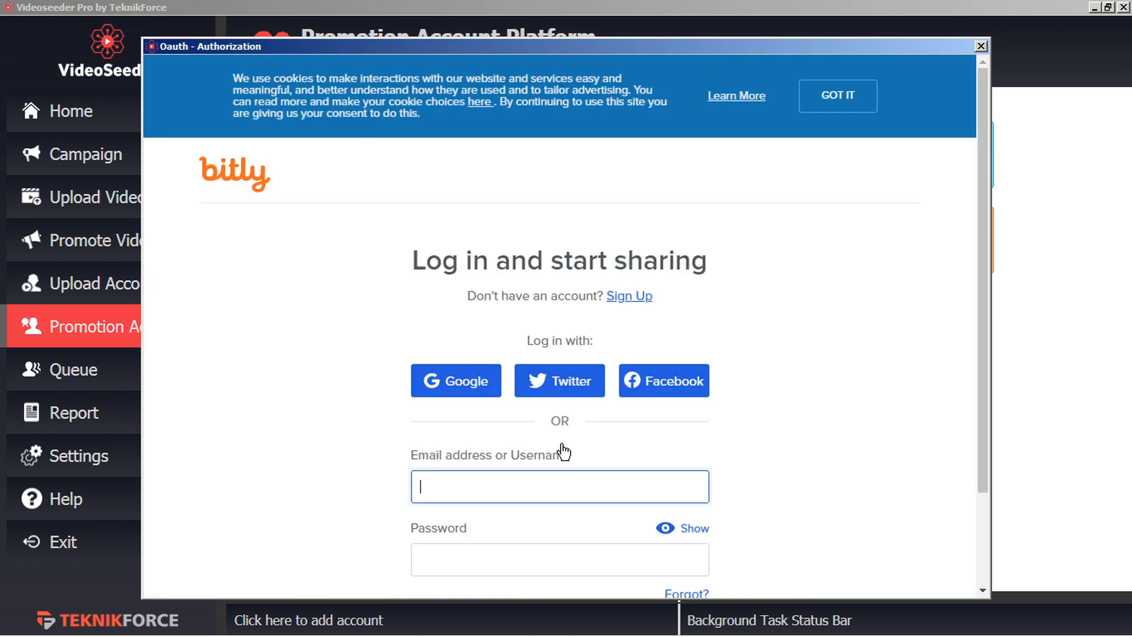
{"action": "key", "text": "Tab"}
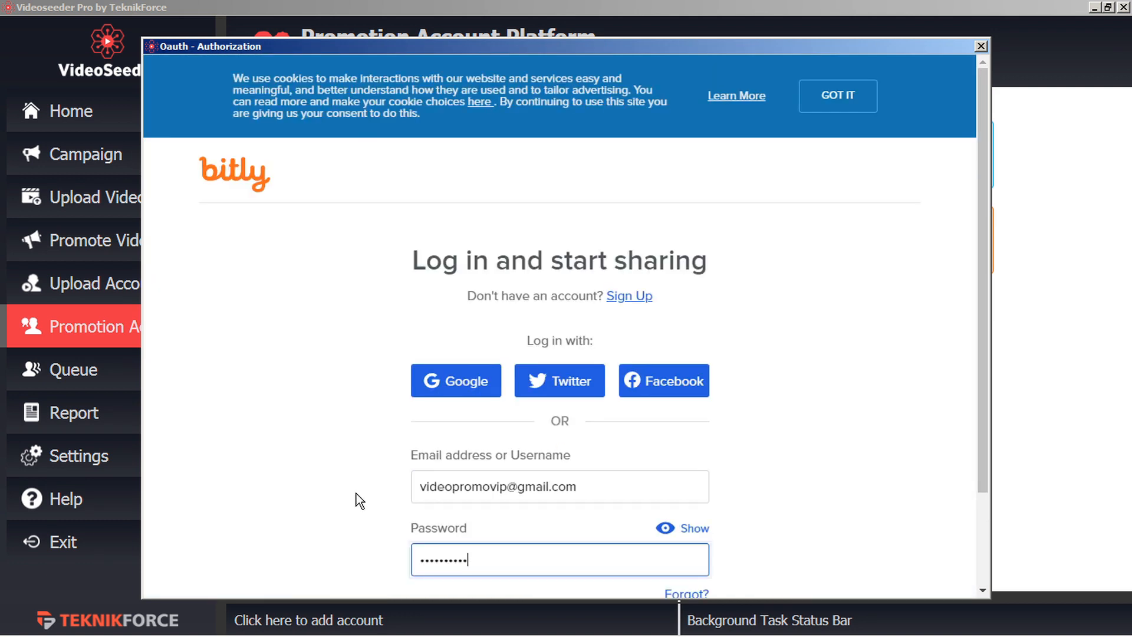
{"action": "scroll", "coordinate": [273, 488], "scroll_direction": "down", "scroll_amount": 2}
{"action": "left_click", "coordinate": [574, 526]}
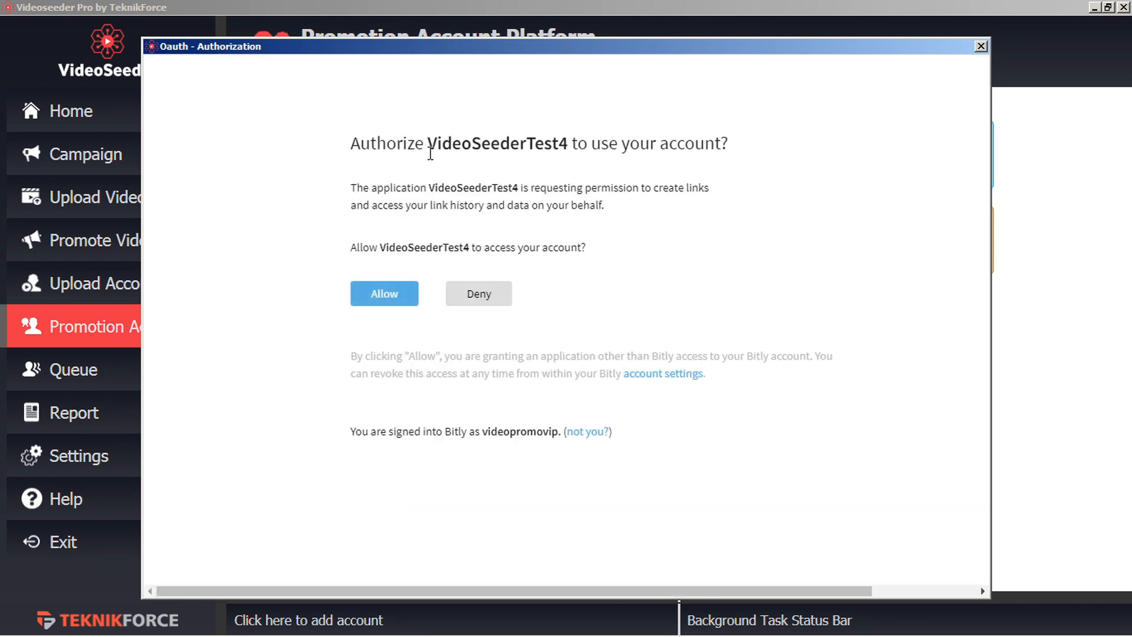
Allow VideoSeederTest4 access to Bitly, then start a new Pocket promotion account.
{"action": "left_click_drag", "start_coordinate": [434, 145], "coordinate": [571, 143]}
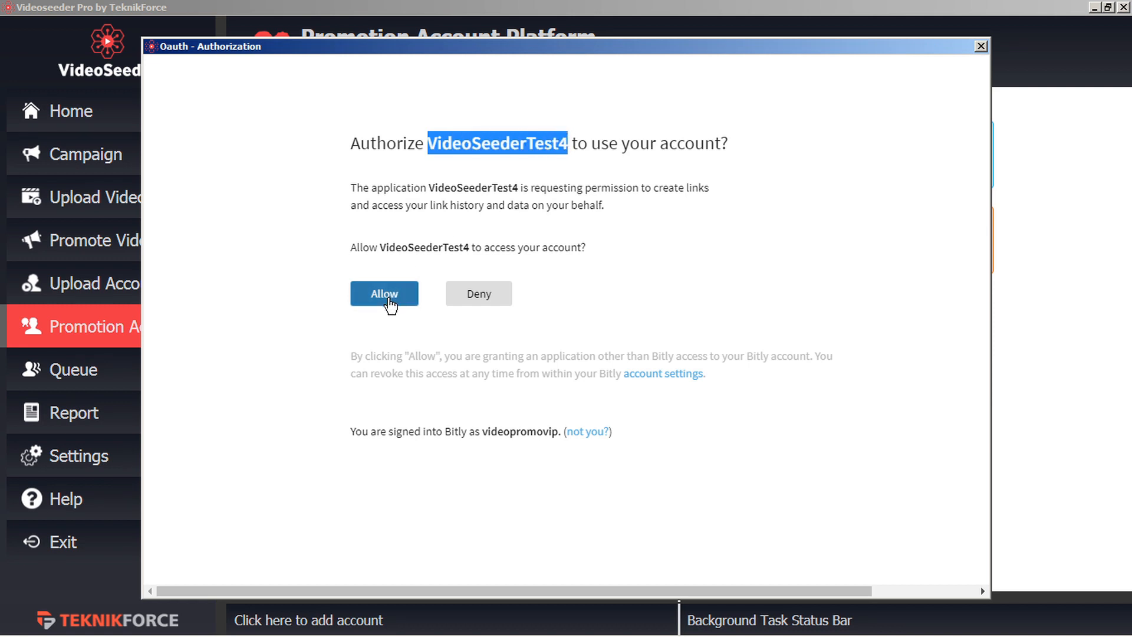
{"action": "left_click", "coordinate": [390, 303]}
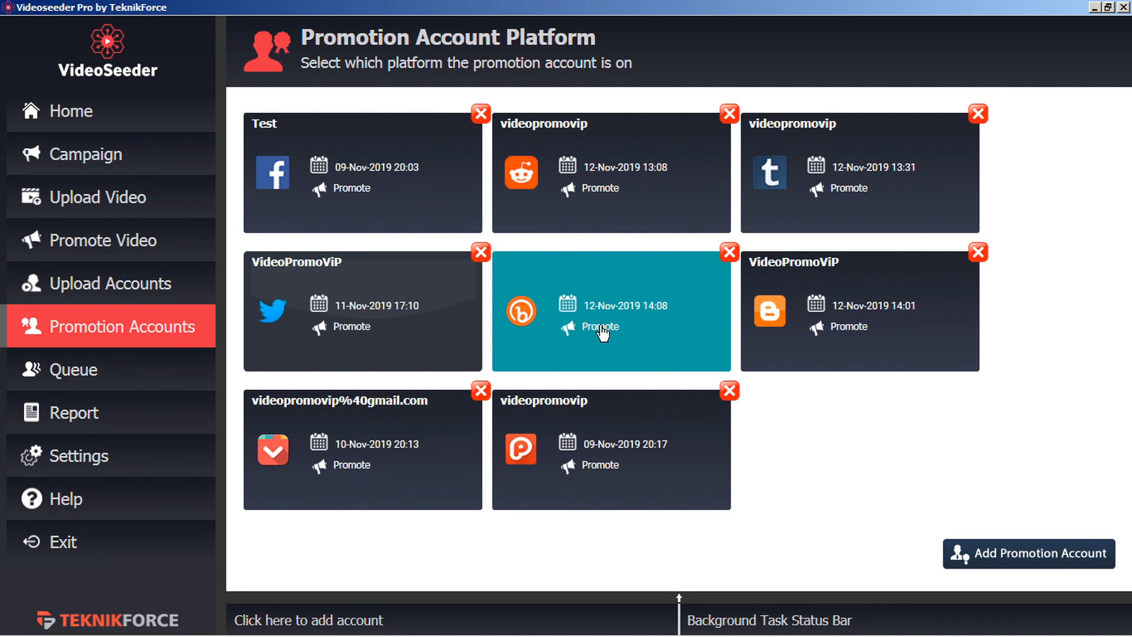
{"action": "left_click", "coordinate": [1001, 556]}
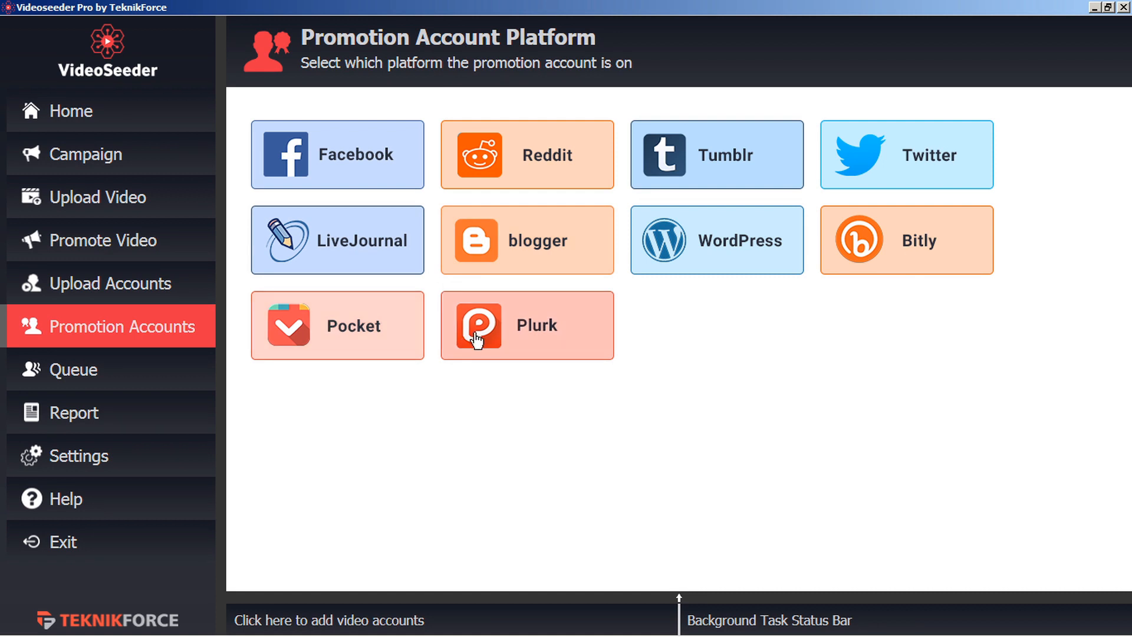
{"action": "left_click", "coordinate": [362, 335]}
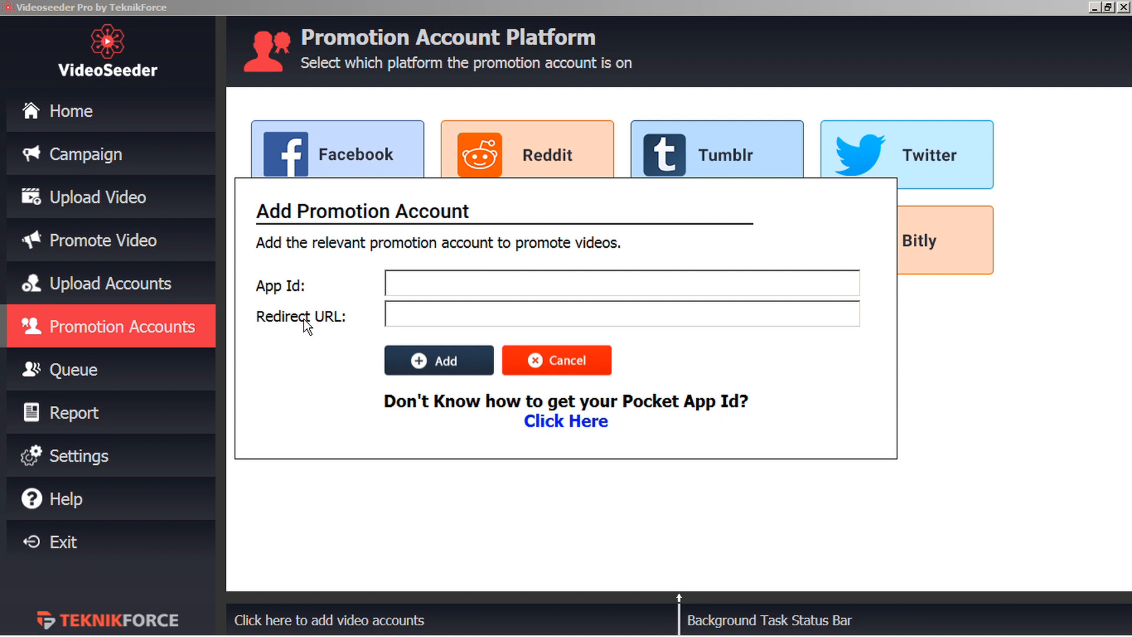
Log in to Pocket from the App Id guide and name the new app VideoSeederTest4.
{"action": "left_click", "coordinate": [582, 422]}
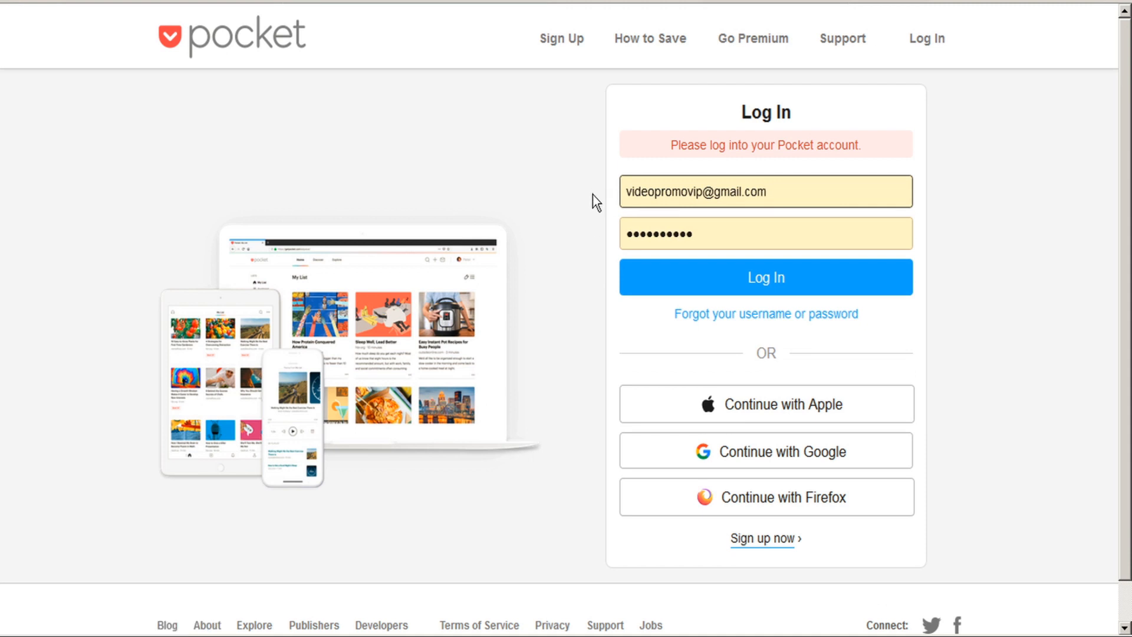
{"action": "left_click", "coordinate": [781, 289]}
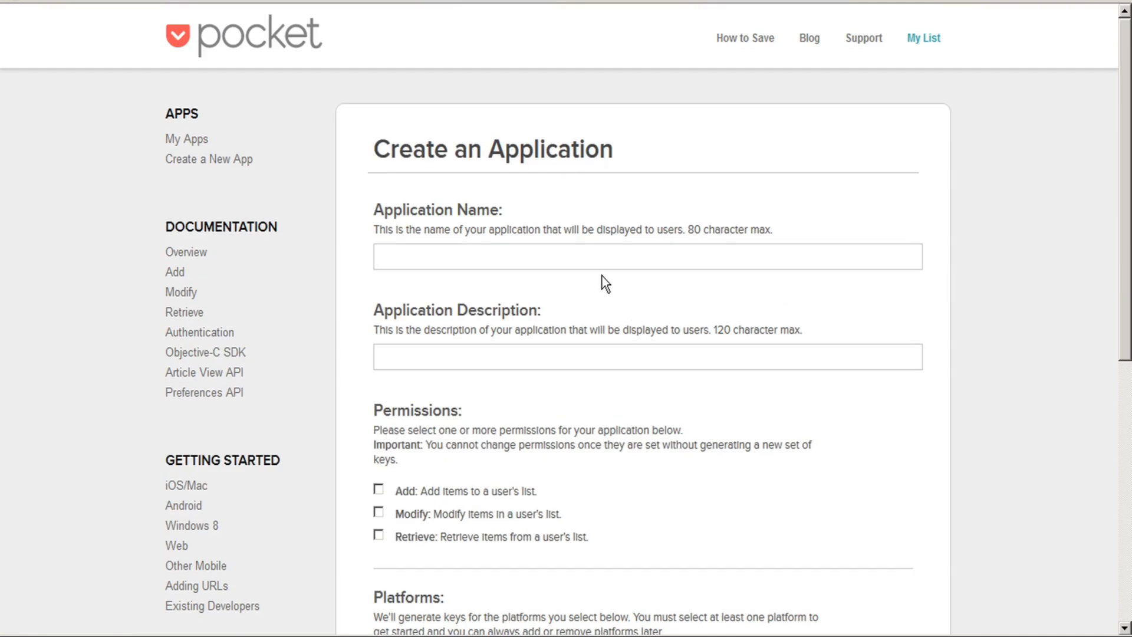
{"action": "left_click", "coordinate": [603, 257]}
{"action": "type", "text": "Video"}
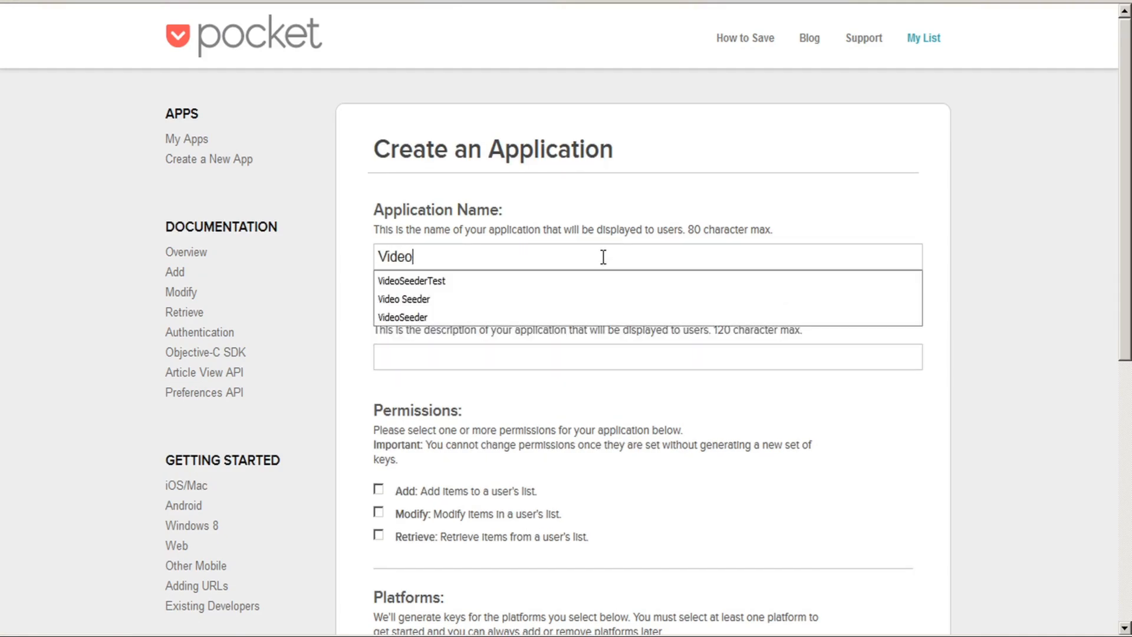
{"action": "type", "text": "SeederTest4"}
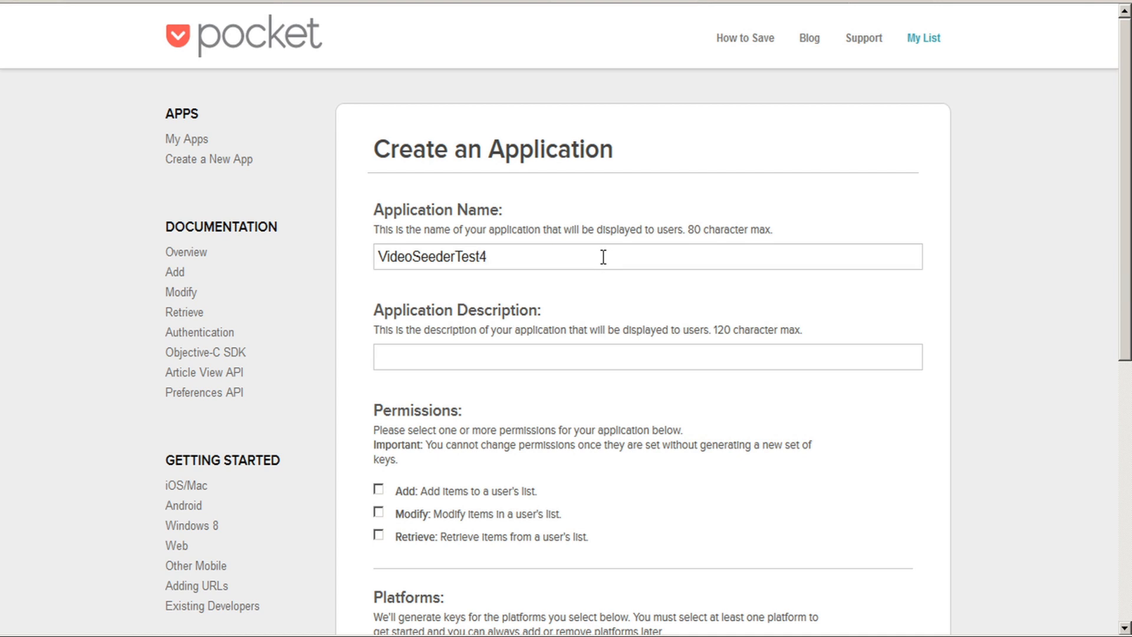
Describe it as 'Video promo', grant Add and Modify permissions, accept the terms, and create it.
{"action": "left_click", "coordinate": [485, 357]}
{"action": "type", "text": "Vide"}
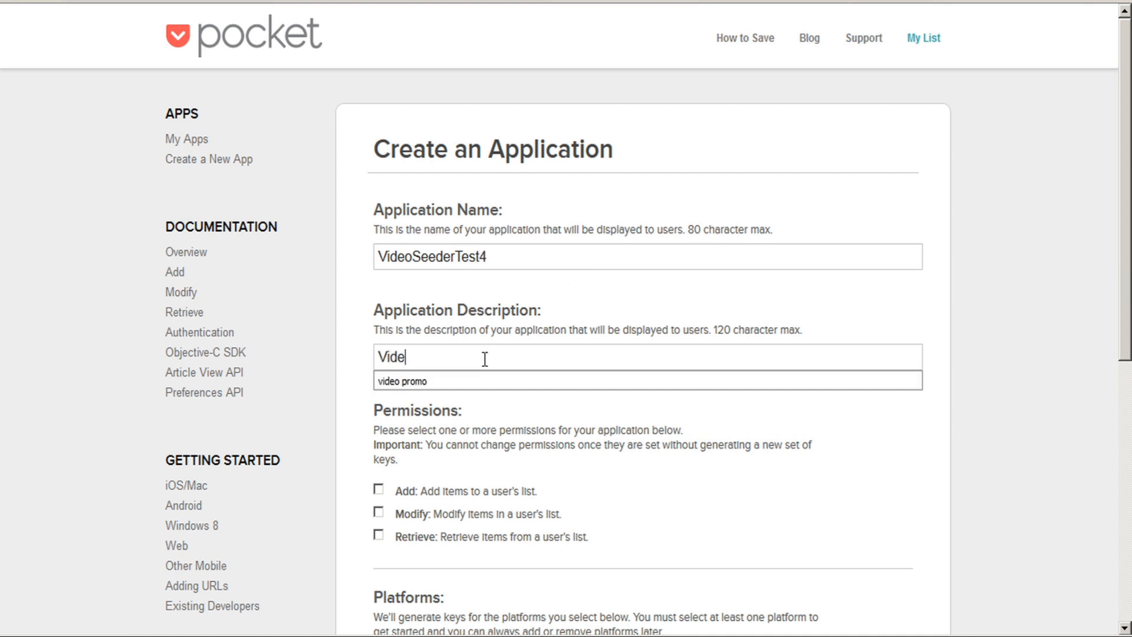
{"action": "type", "text": "o promo"}
{"action": "left_click", "coordinate": [485, 359]}
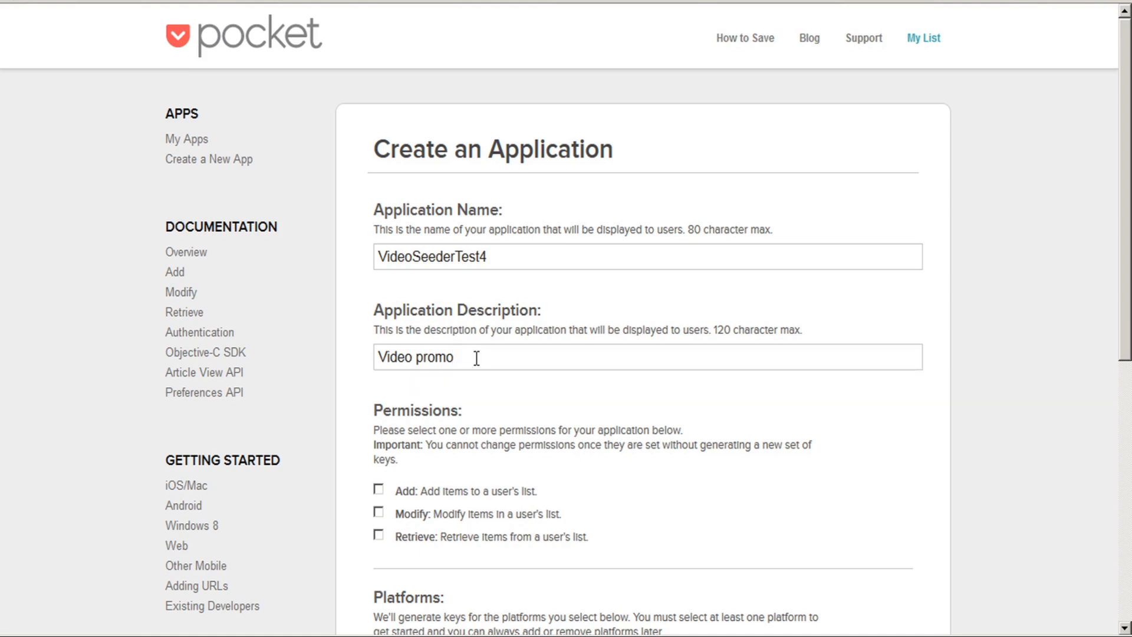
{"action": "left_click", "coordinate": [378, 489]}
{"action": "left_click", "coordinate": [378, 512]}
{"action": "scroll", "coordinate": [448, 469], "scroll_direction": "down", "scroll_amount": 7}
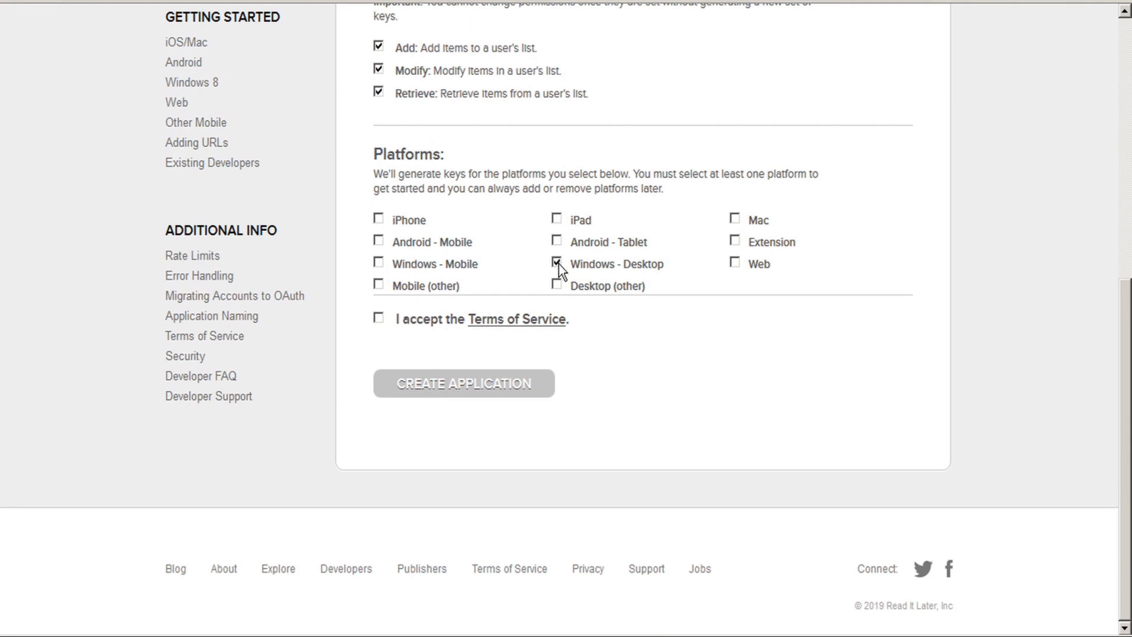
{"action": "left_click", "coordinate": [378, 318]}
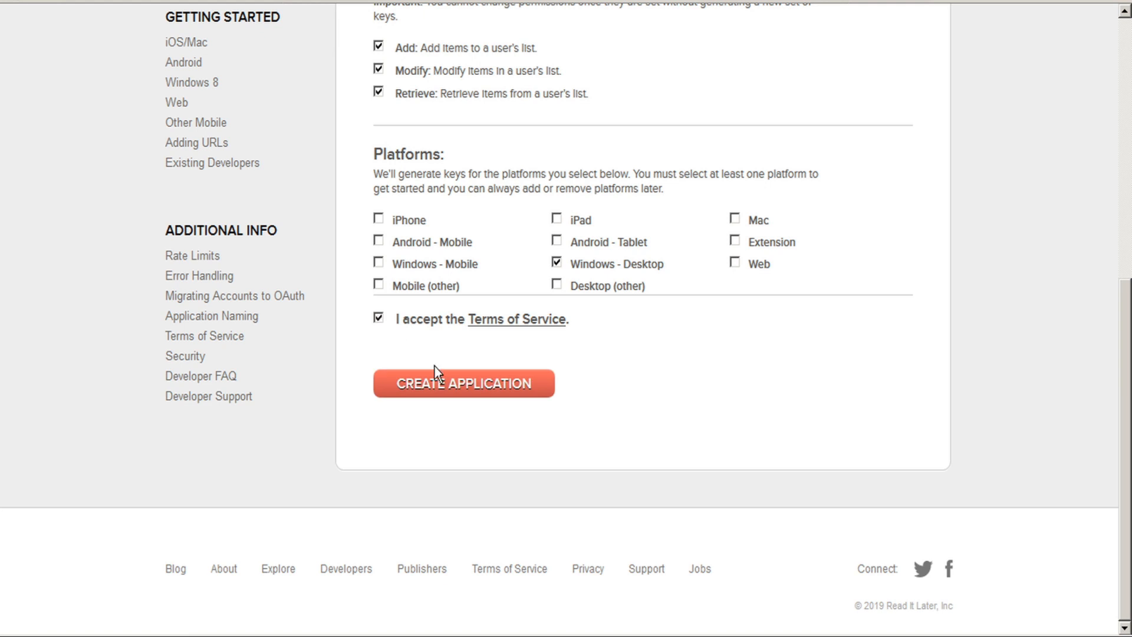
{"action": "left_click", "coordinate": [464, 389]}
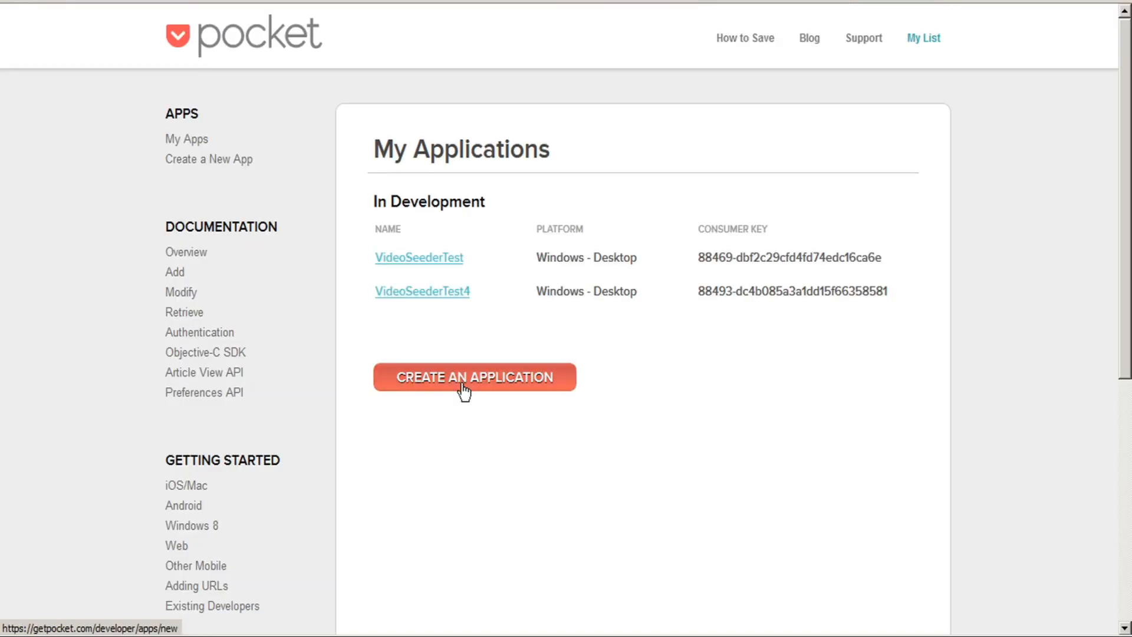
Copy the VideoSeederTest4 consumer key into VideoSeeder's App Id field.
{"action": "left_click", "coordinate": [448, 293]}
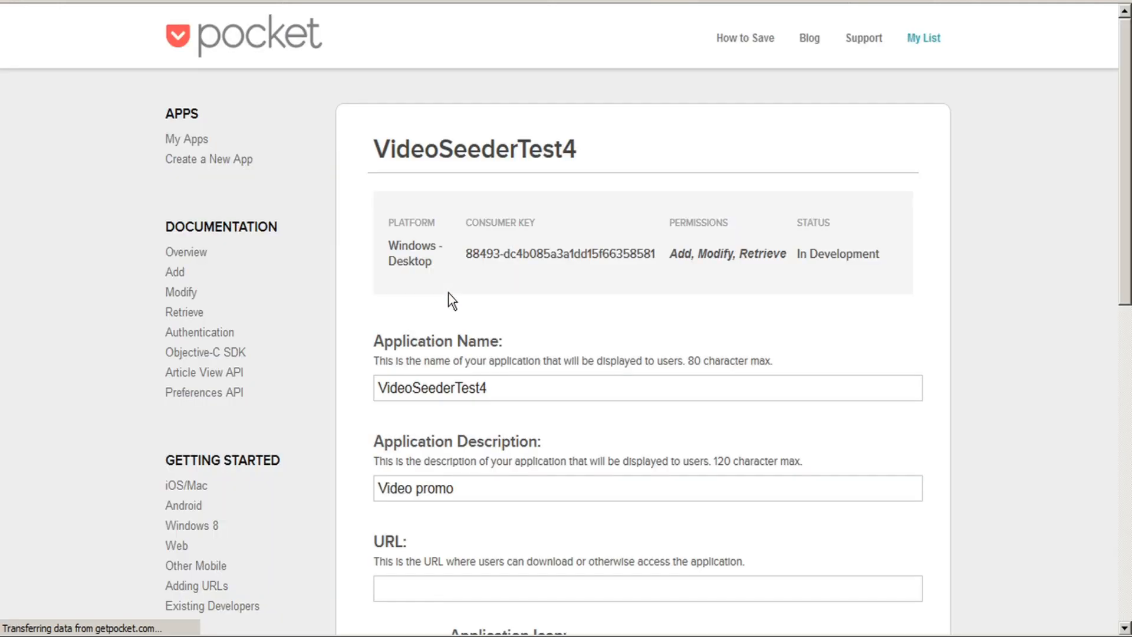
{"action": "triple_click", "coordinate": [549, 250]}
{"action": "key", "text": "ctrl+c"}
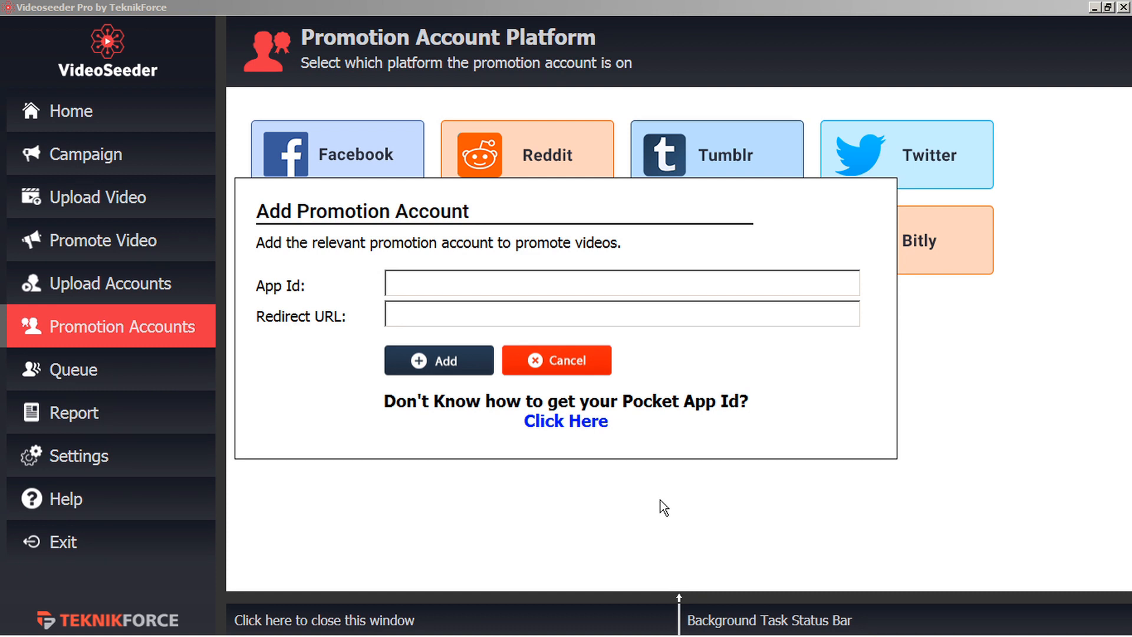
{"action": "left_click", "coordinate": [438, 281]}
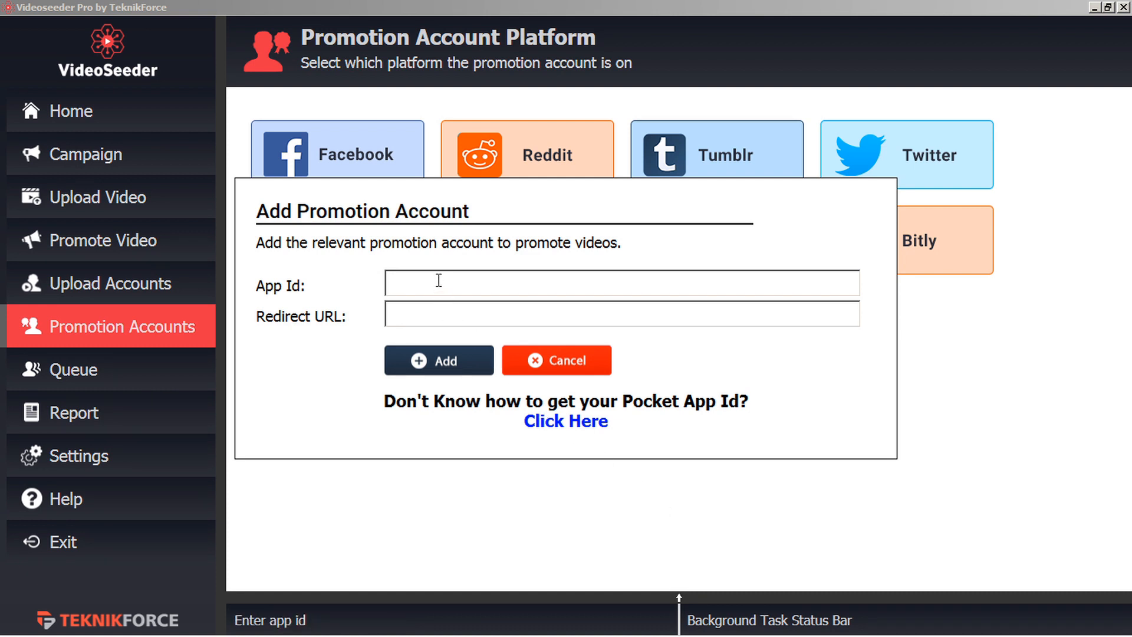
{"action": "key", "text": "ctrl+v"}
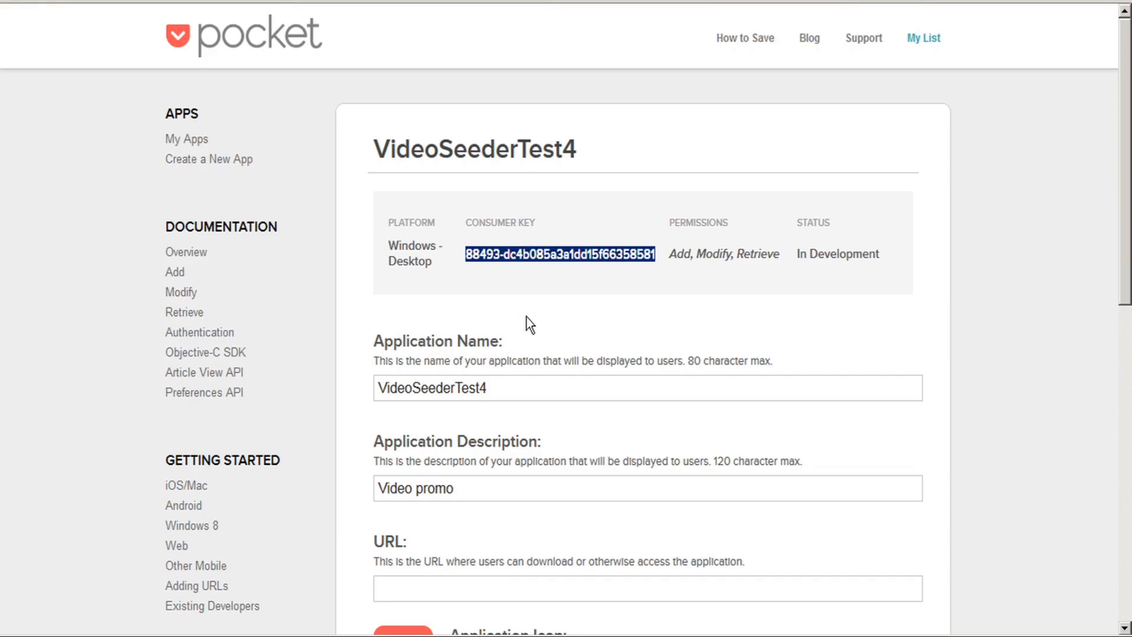
{"action": "scroll", "coordinate": [465, 301], "scroll_direction": "down", "scroll_amount": 2}
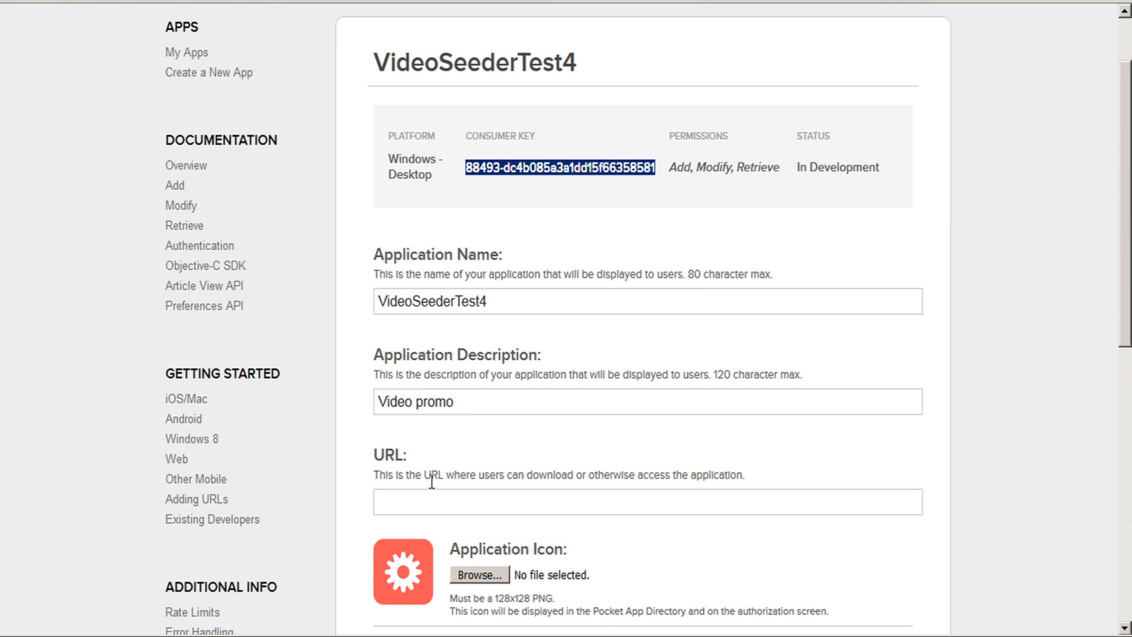
{"action": "left_click", "coordinate": [414, 503]}
{"action": "type", "text": "https://teknikforce.com/"}
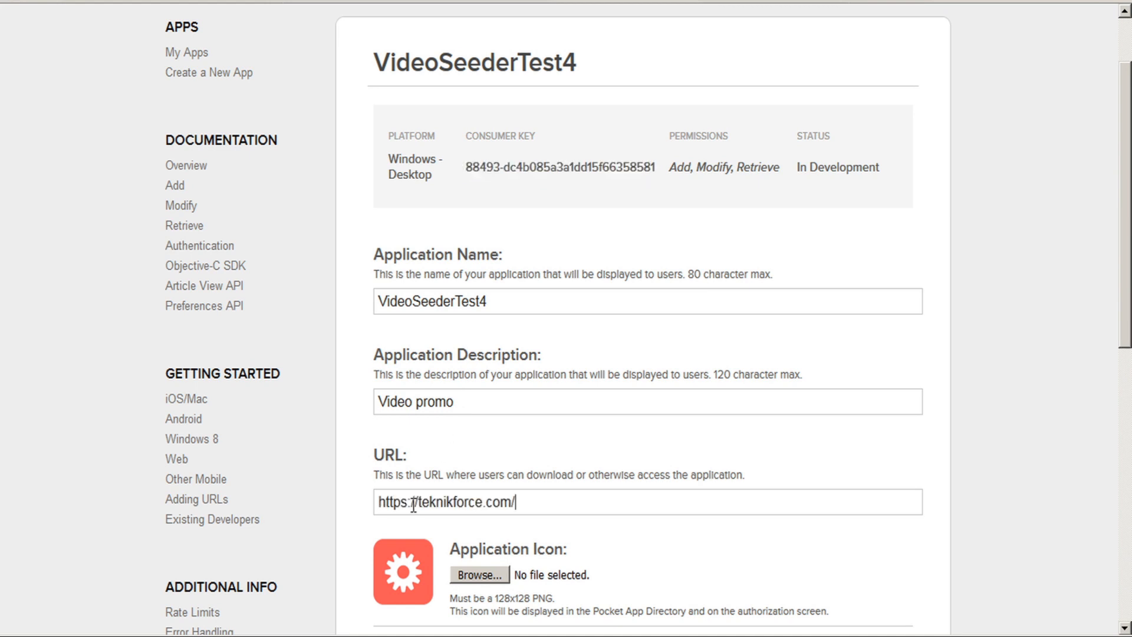
{"action": "scroll", "coordinate": [543, 472], "scroll_direction": "down", "scroll_amount": 10}
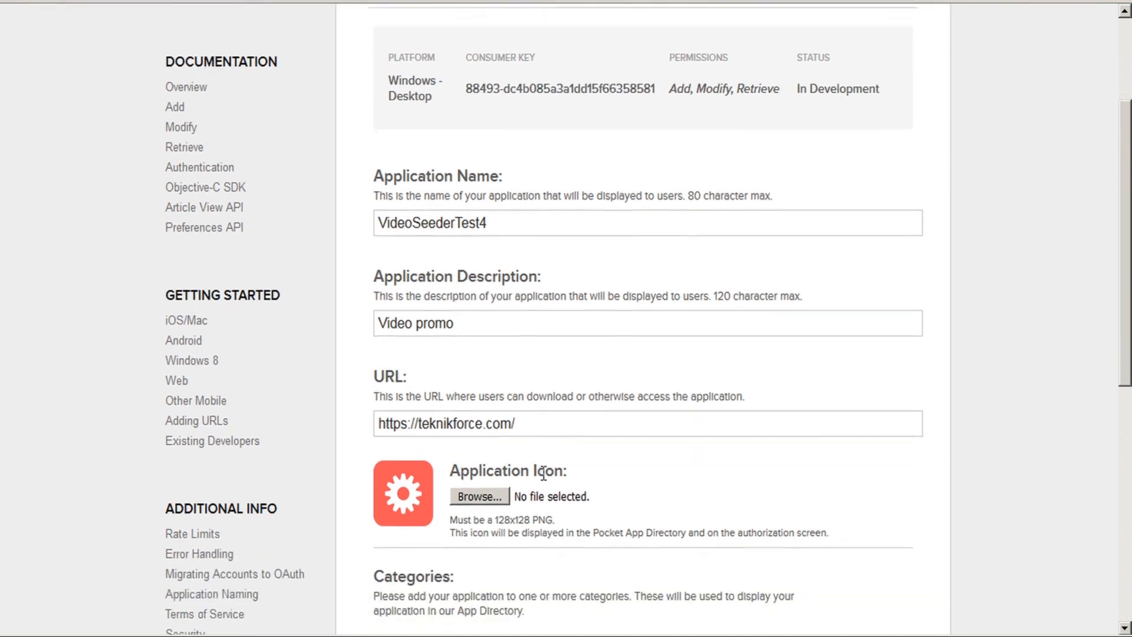
{"action": "left_click", "coordinate": [443, 459]}
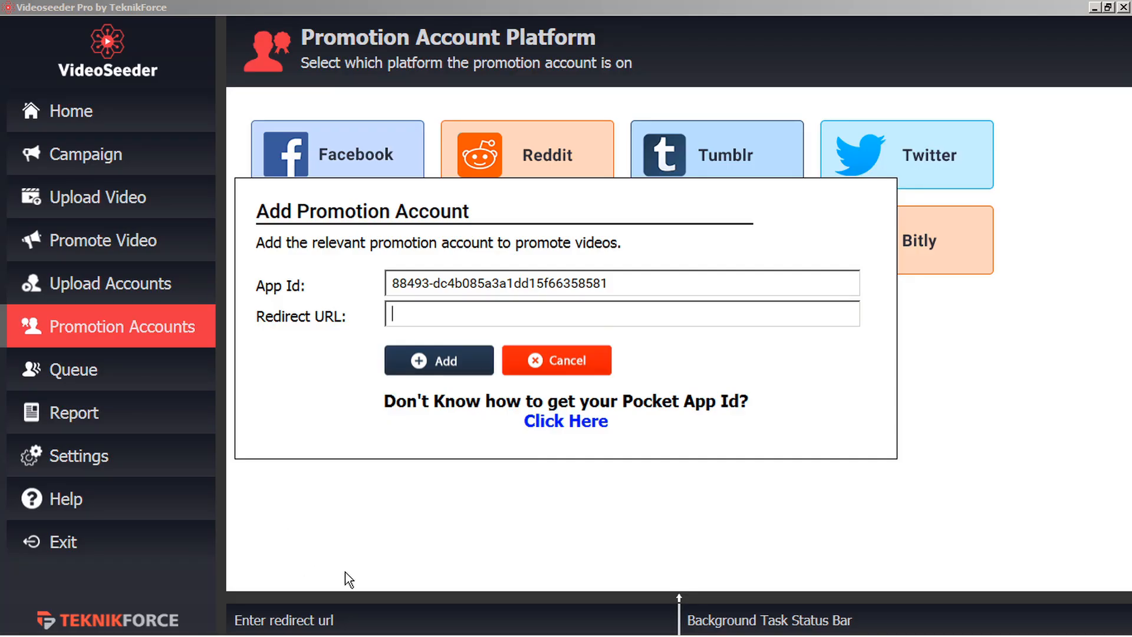
{"action": "type", "text": "https://teknikforce.com/"}
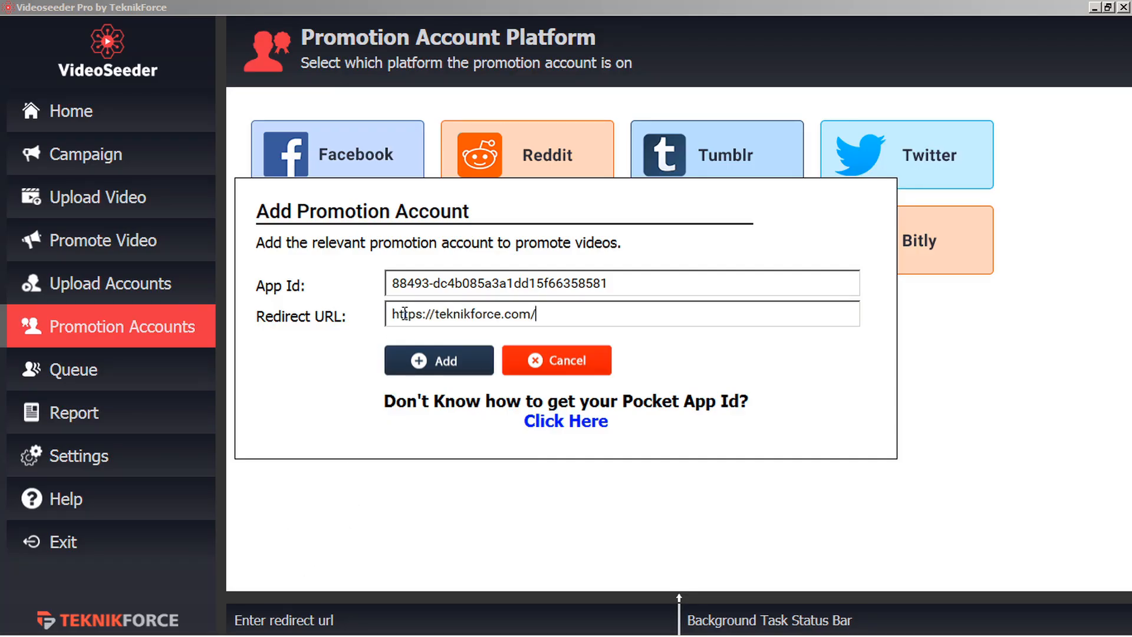
Submit the Pocket details, authorize VideoSeeder in Pocket, and start another promotion account.
{"action": "left_click", "coordinate": [436, 362]}
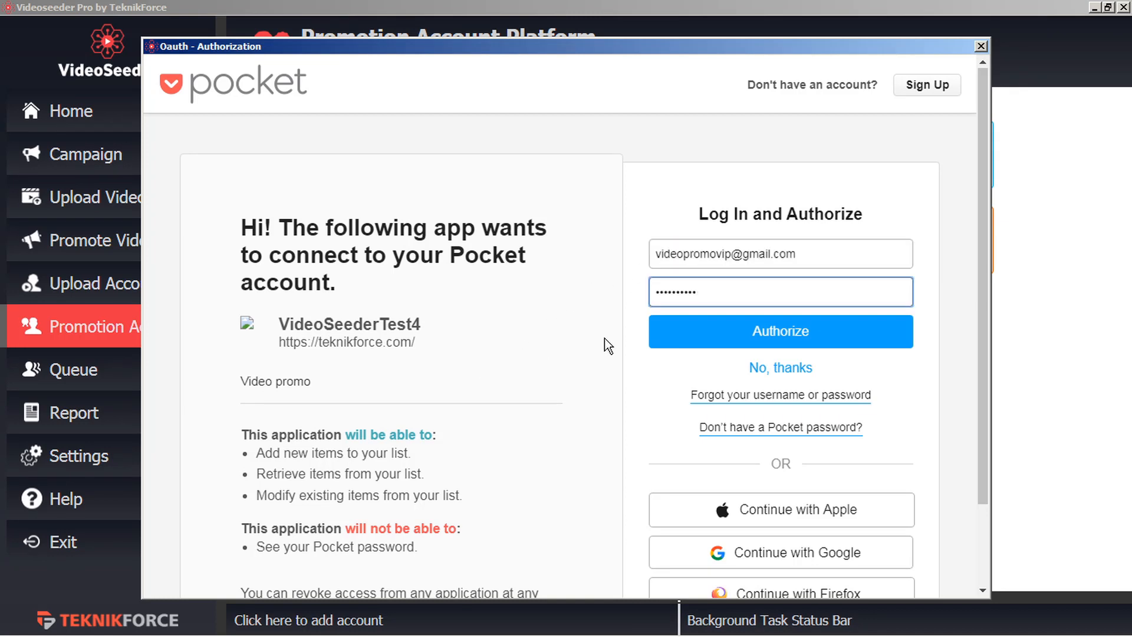
{"action": "left_click", "coordinate": [798, 334]}
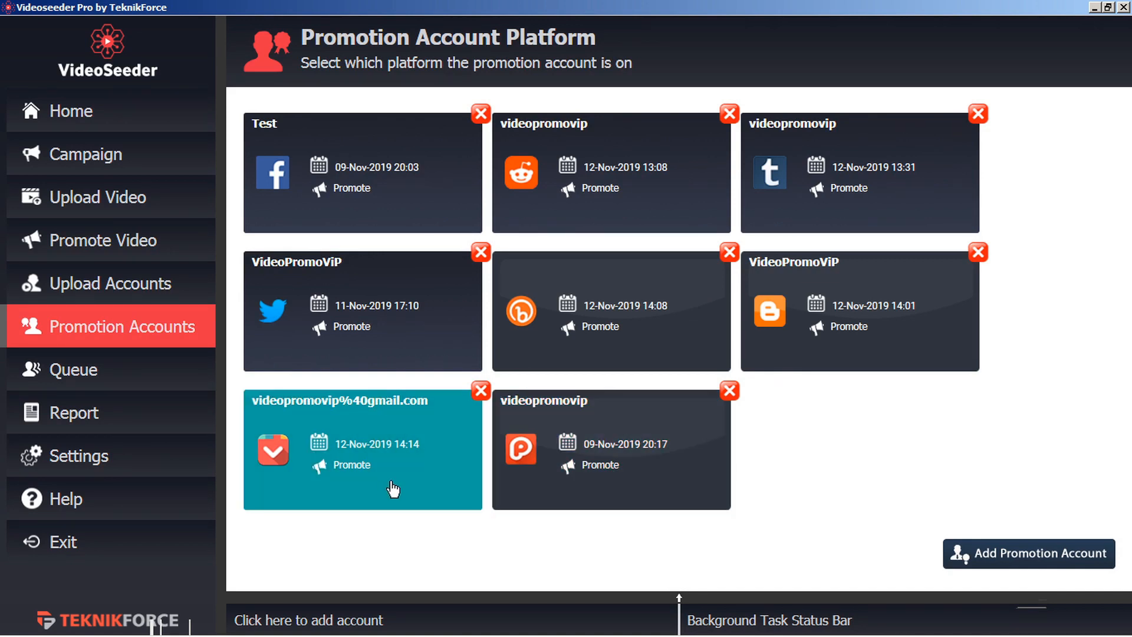
{"action": "left_click", "coordinate": [1010, 551]}
Choose Plurk, log in via its guide link, and start a new app named VideoSeederTestB.
{"action": "left_click", "coordinate": [553, 329]}
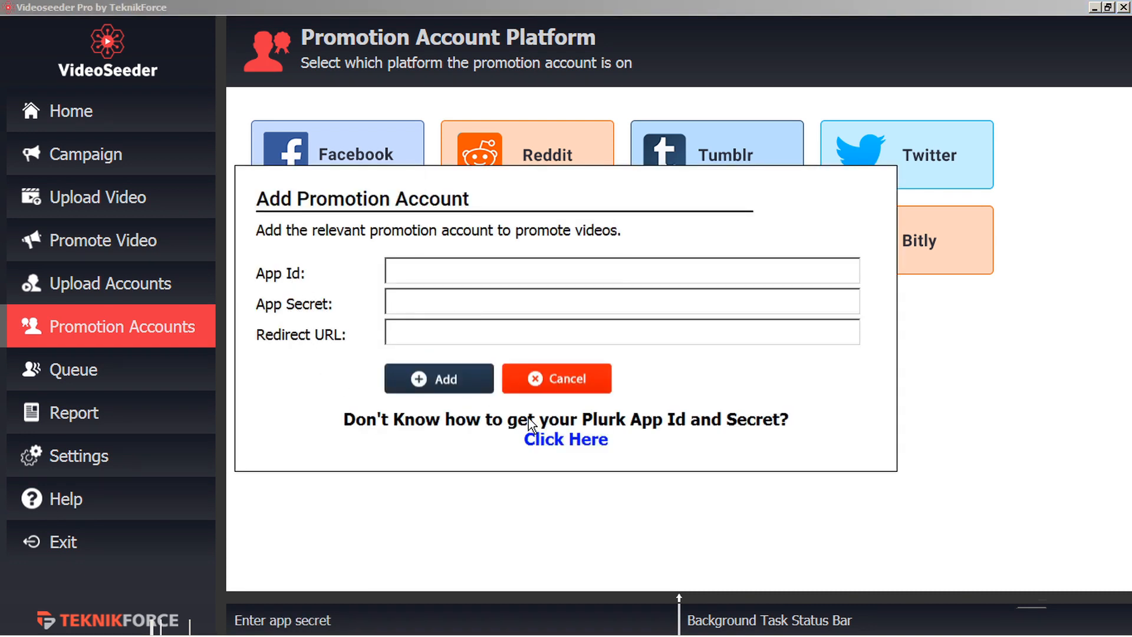
{"action": "left_click", "coordinate": [575, 447]}
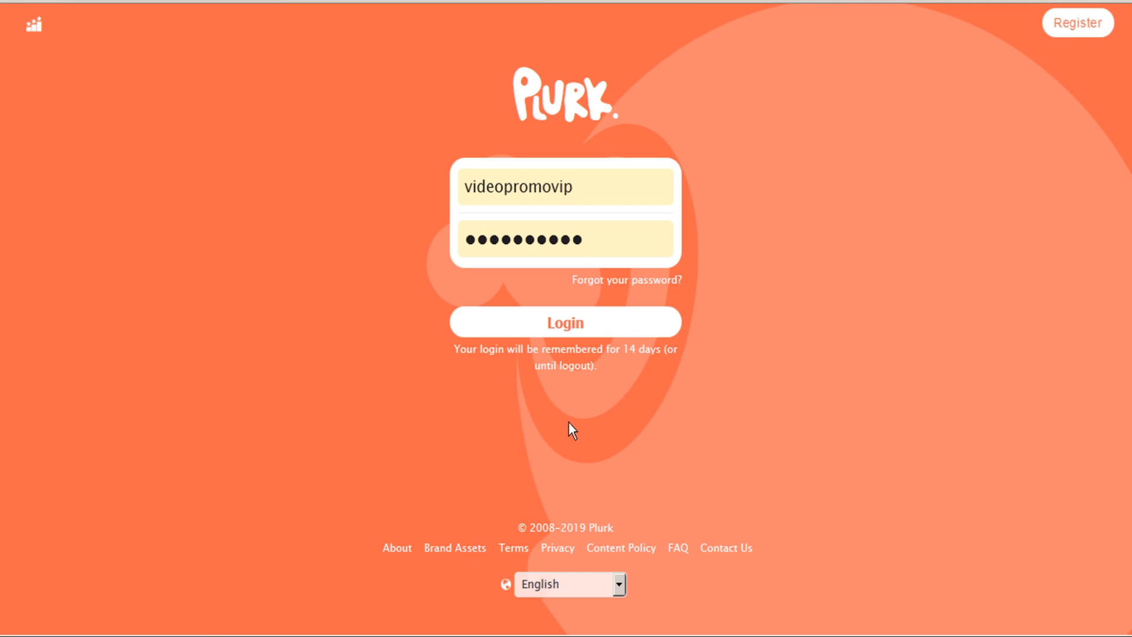
{"action": "left_click", "coordinate": [572, 324]}
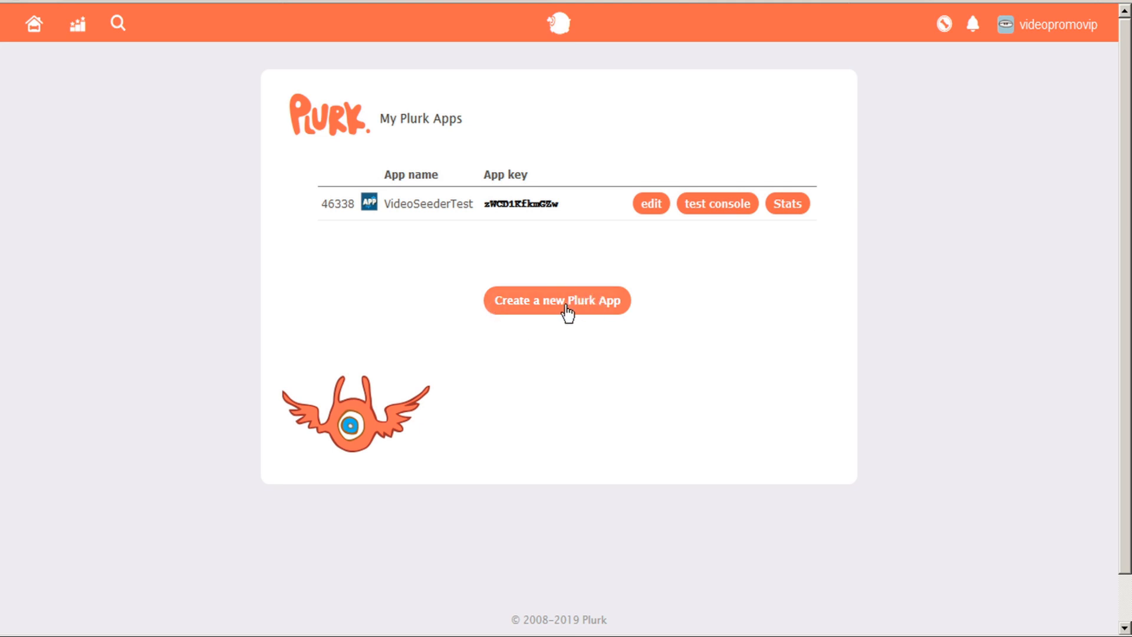
{"action": "left_click", "coordinate": [566, 306]}
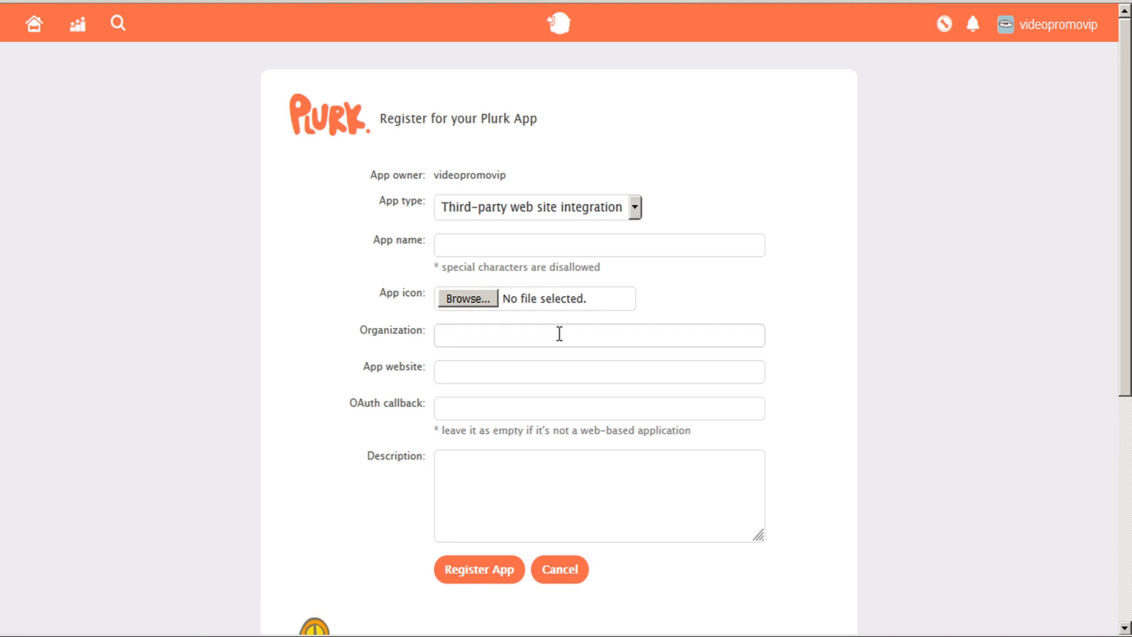
{"action": "type", "text": "VideoSeederTestB"}
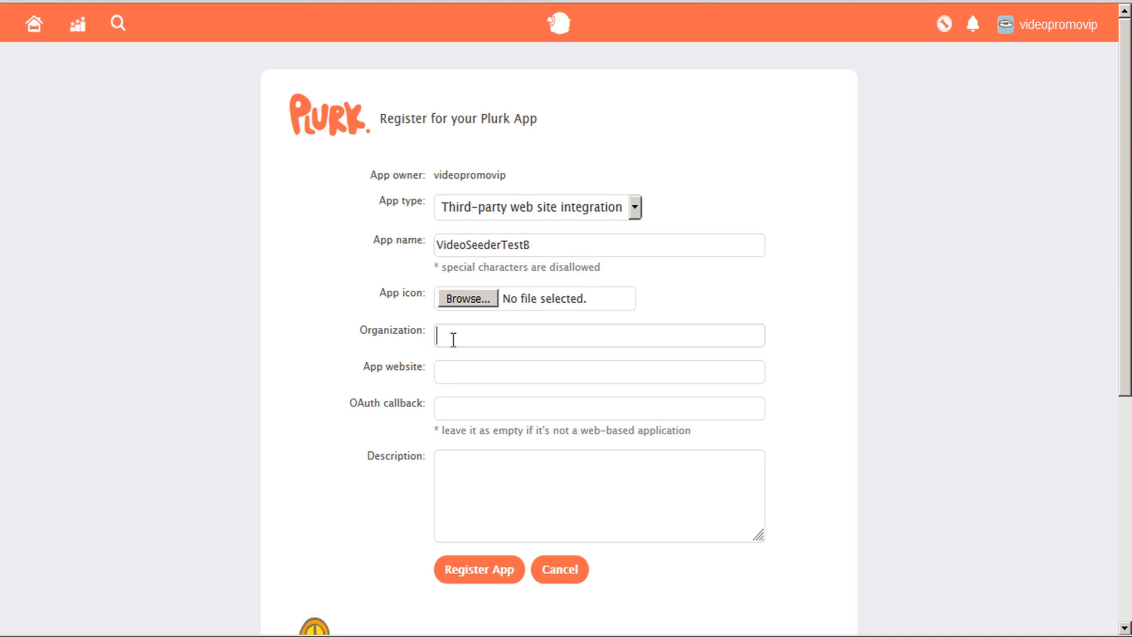
{"action": "left_click", "coordinate": [454, 340]}
{"action": "type", "text": "videopromo"}
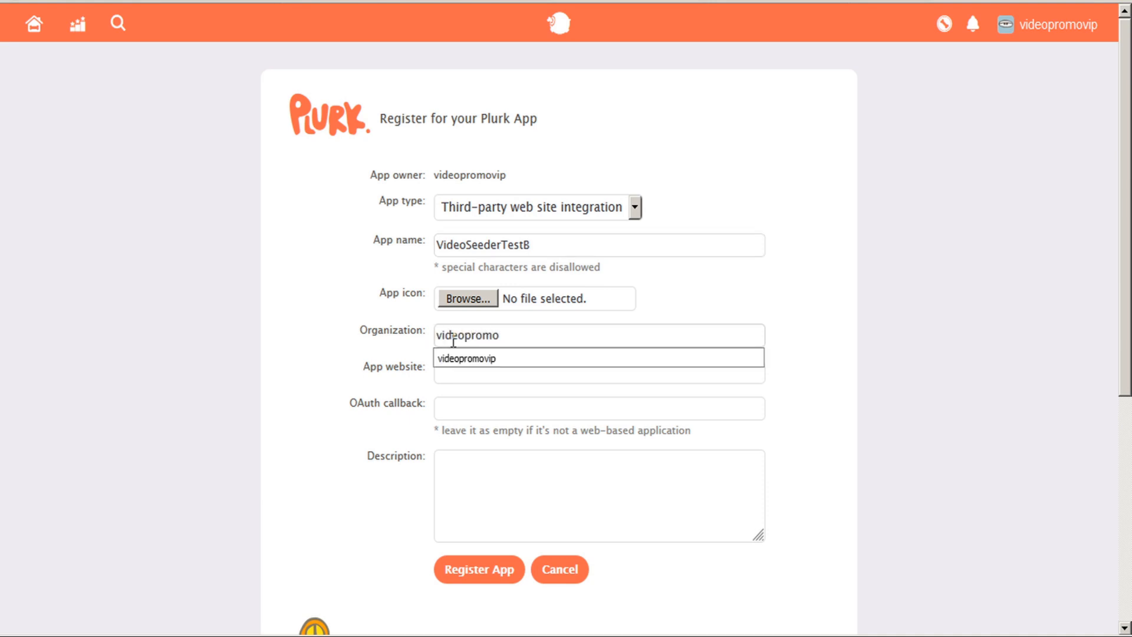
{"action": "type", "text": "vip"}
{"action": "left_click", "coordinate": [456, 358]}
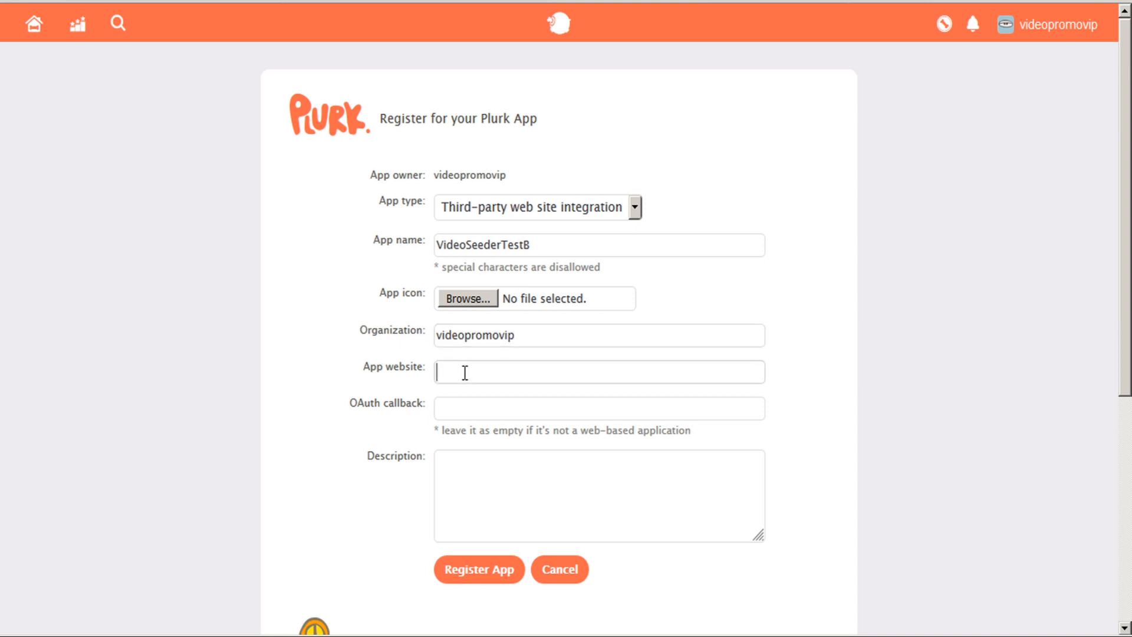
{"action": "type", "text": "http://videoseeder.in/"}
{"action": "left_click", "coordinate": [485, 415]}
{"action": "type", "text": "http://videoseeder.in/"}
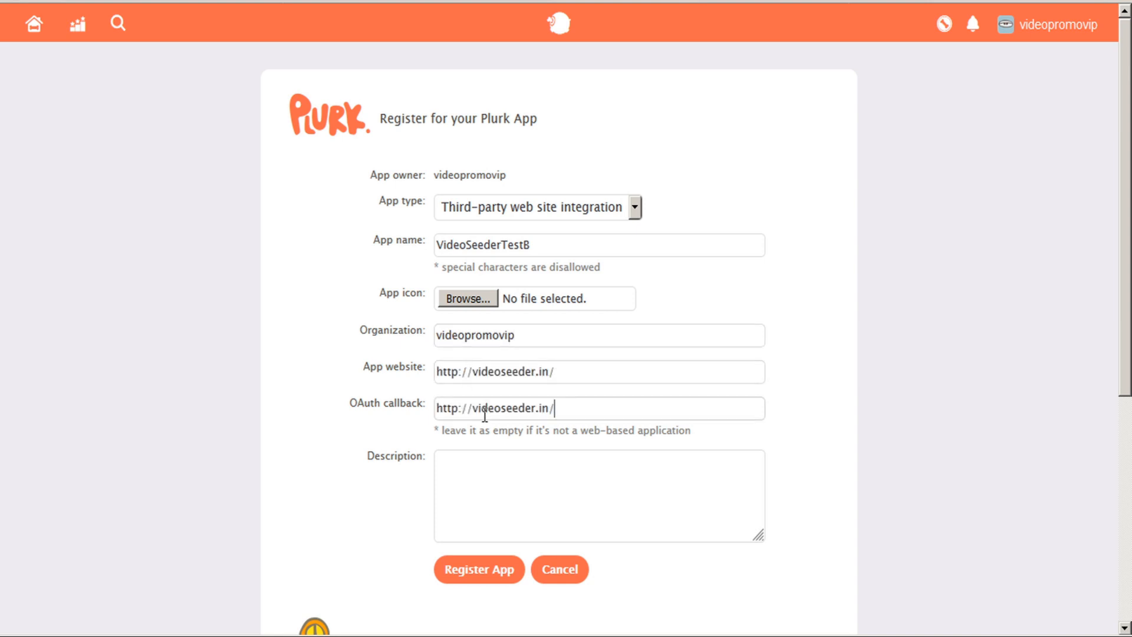
{"action": "left_click", "coordinate": [466, 478]}
{"action": "type", "text": "video promo"}
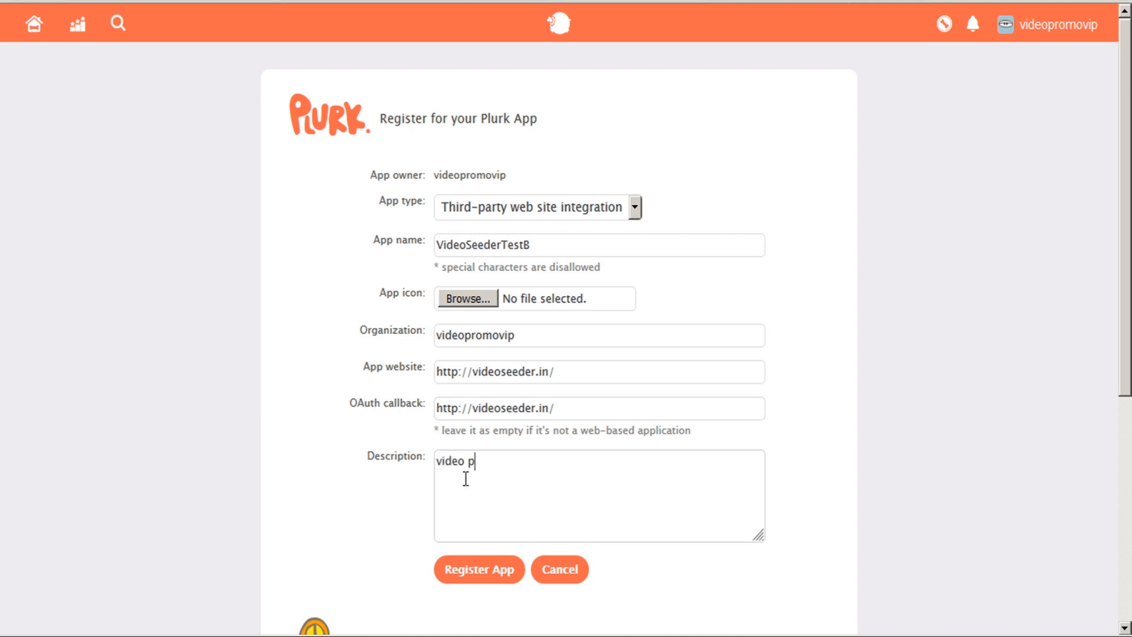
{"action": "left_click", "coordinate": [480, 573]}
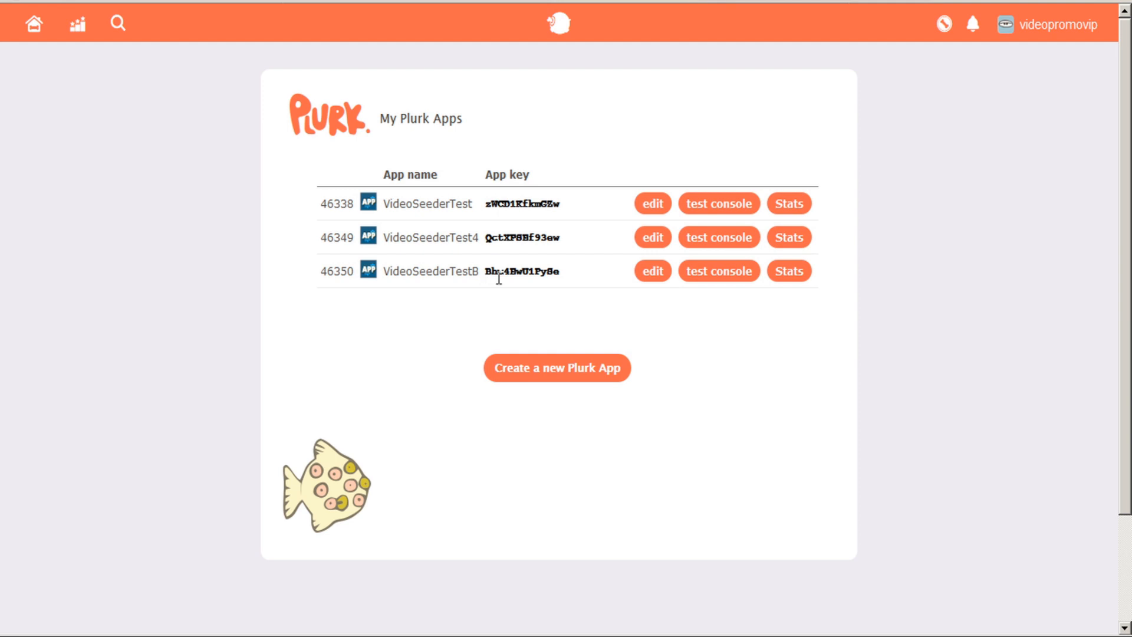
Copy the VideoSeederTestB app key into VideoSeeder's App Id field.
{"action": "left_click", "coordinate": [652, 273]}
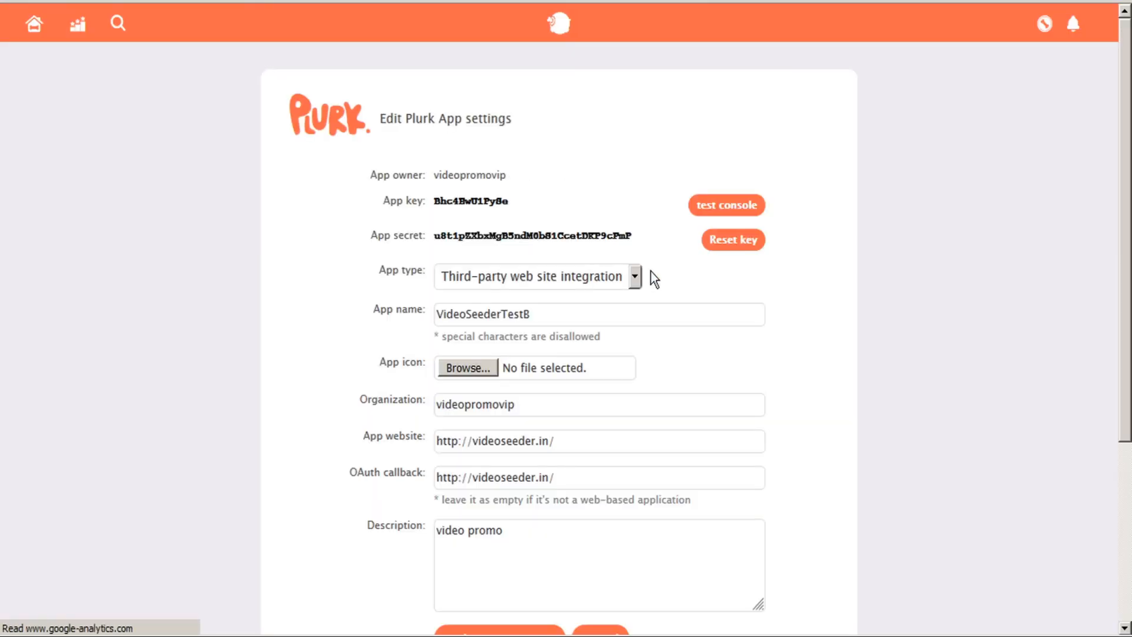
{"action": "double_click", "coordinate": [465, 201]}
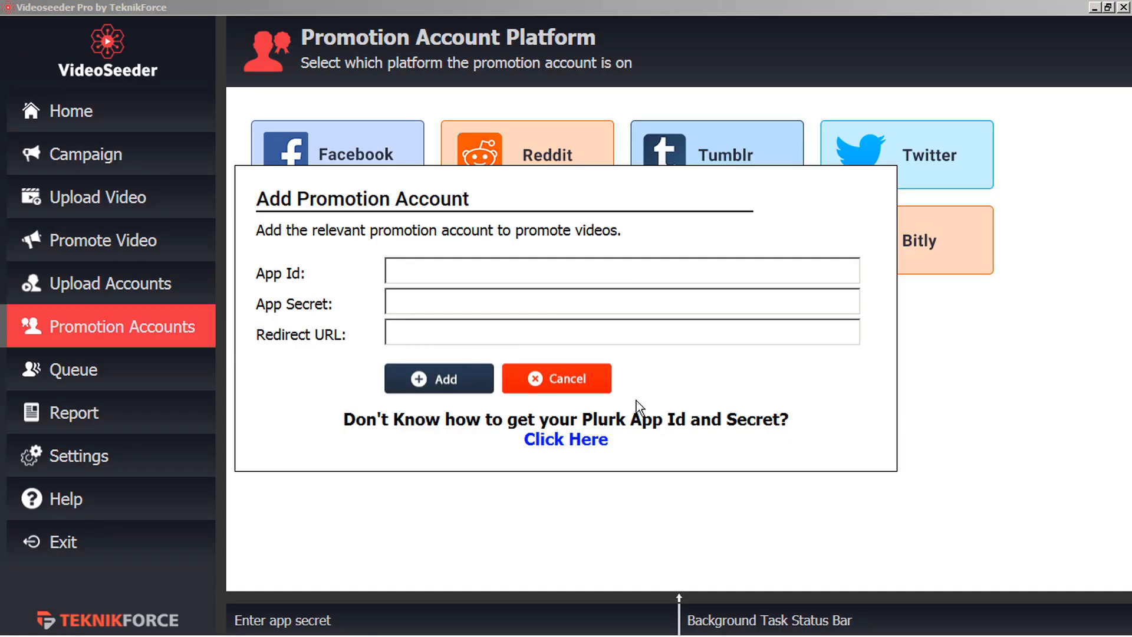
{"action": "left_click", "coordinate": [457, 273]}
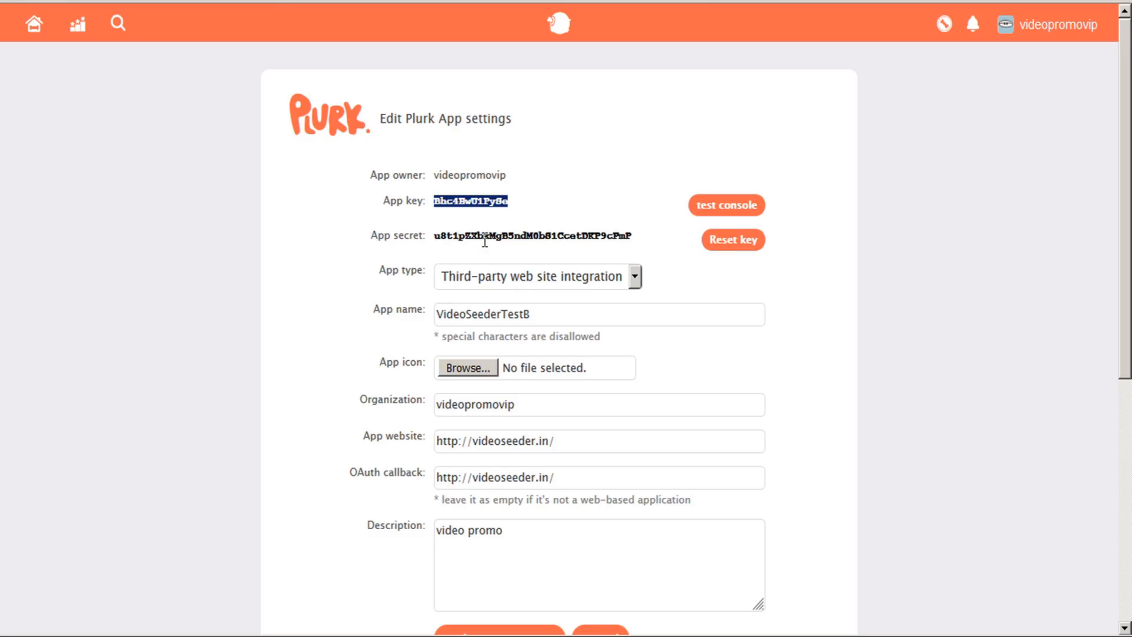
{"action": "double_click", "coordinate": [486, 239]}
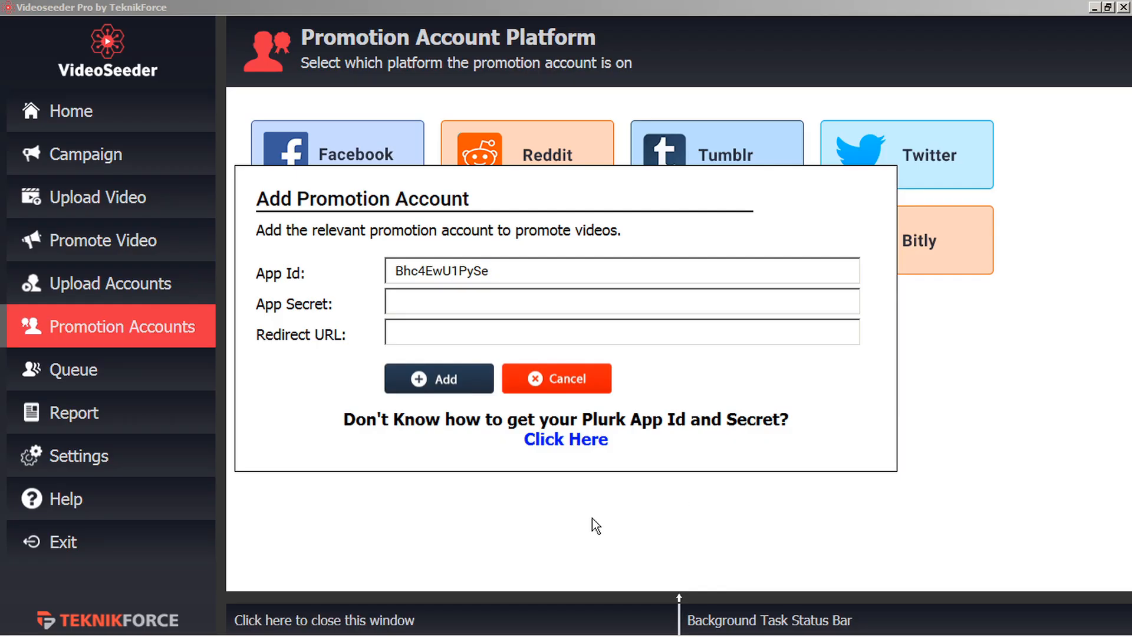
{"action": "left_click", "coordinate": [427, 306]}
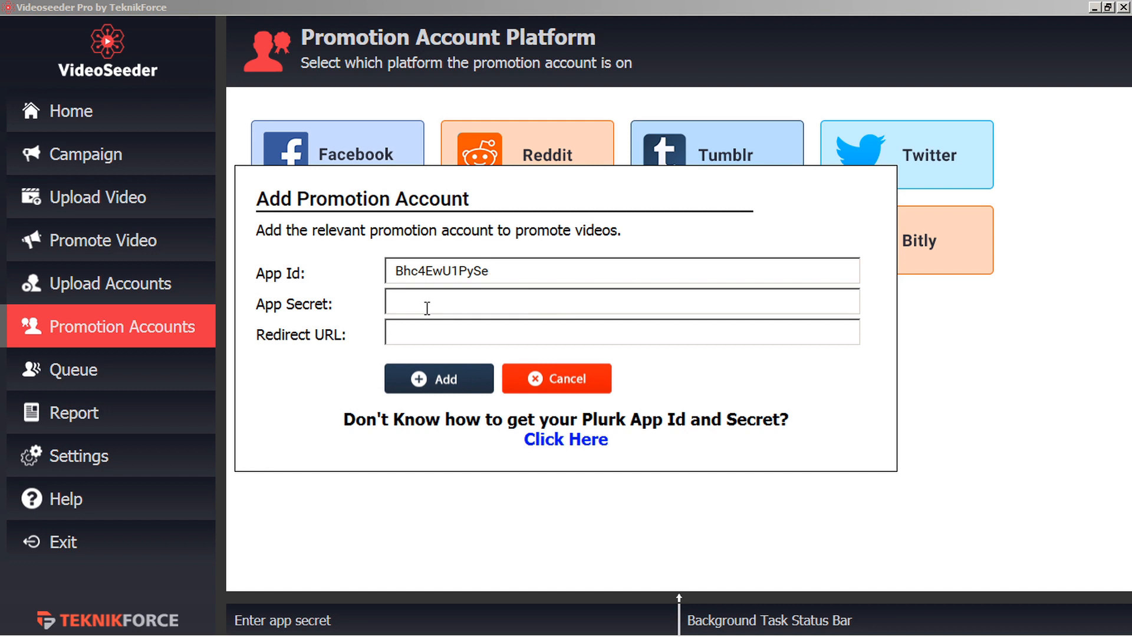
{"action": "key", "text": "ctrl+v"}
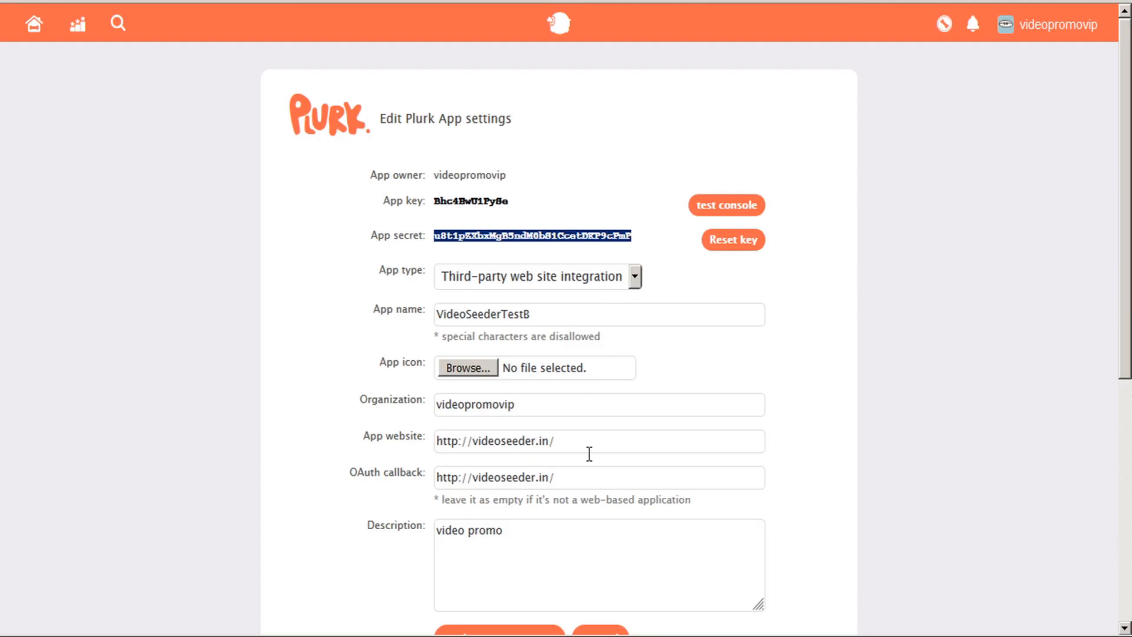
{"action": "left_click_drag", "start_coordinate": [576, 479], "coordinate": [385, 486]}
{"action": "key", "text": "ctrl+c"}
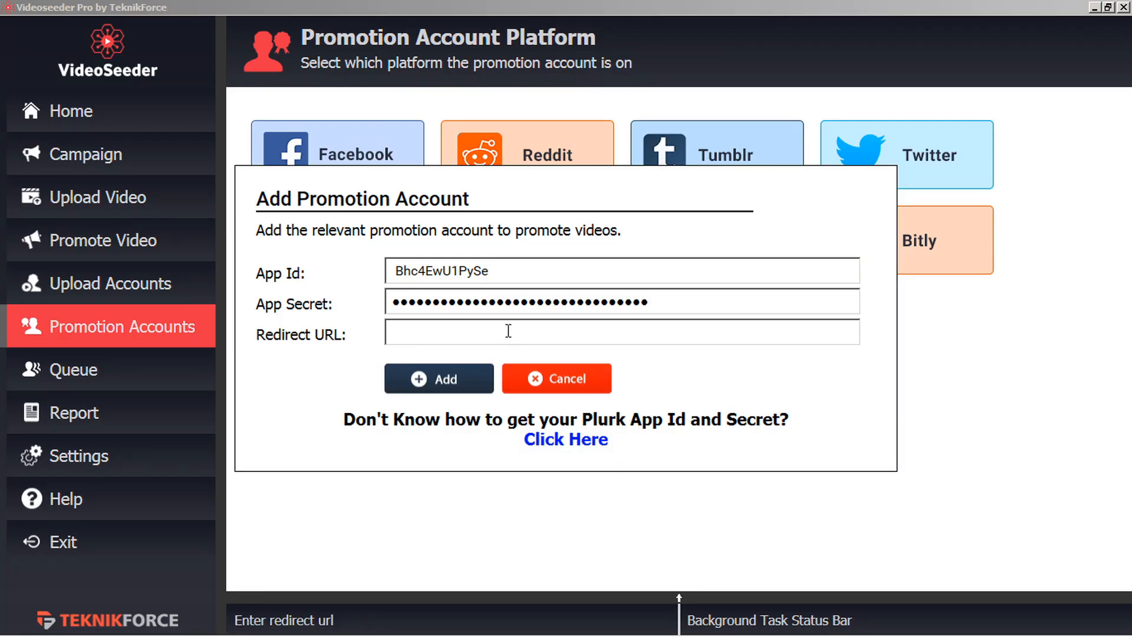
{"action": "left_click", "coordinate": [506, 332]}
{"action": "key", "text": "ctrl+v"}
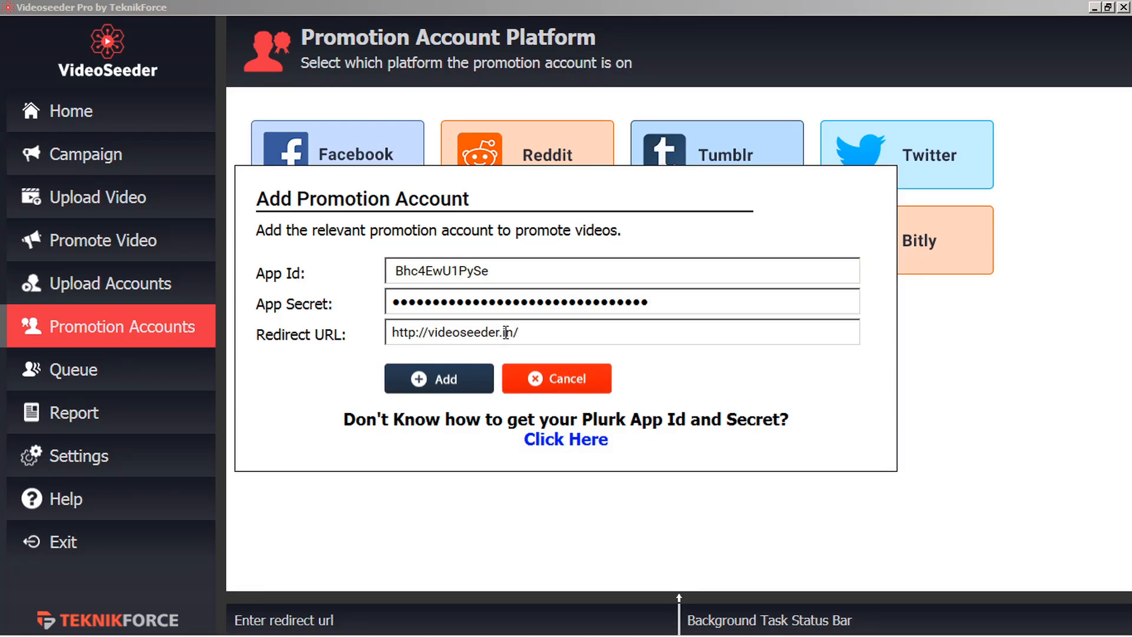
Submit the Plurk credentials, log in and grant VideoSeeder access, then start another promotion account.
{"action": "left_click", "coordinate": [446, 383]}
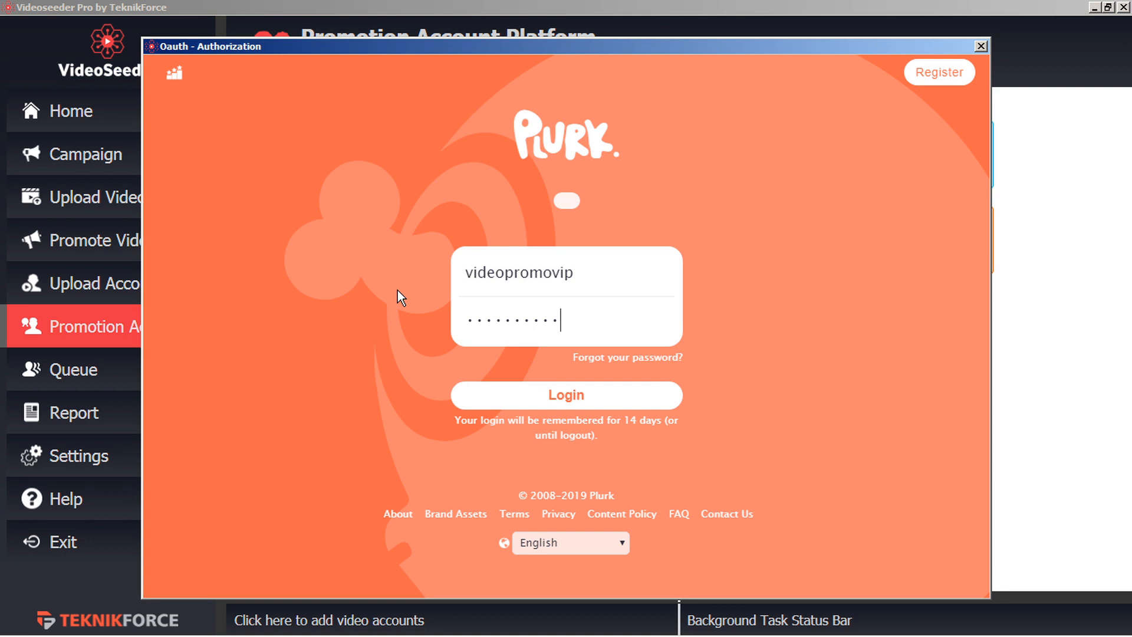
{"action": "left_click", "coordinate": [579, 406]}
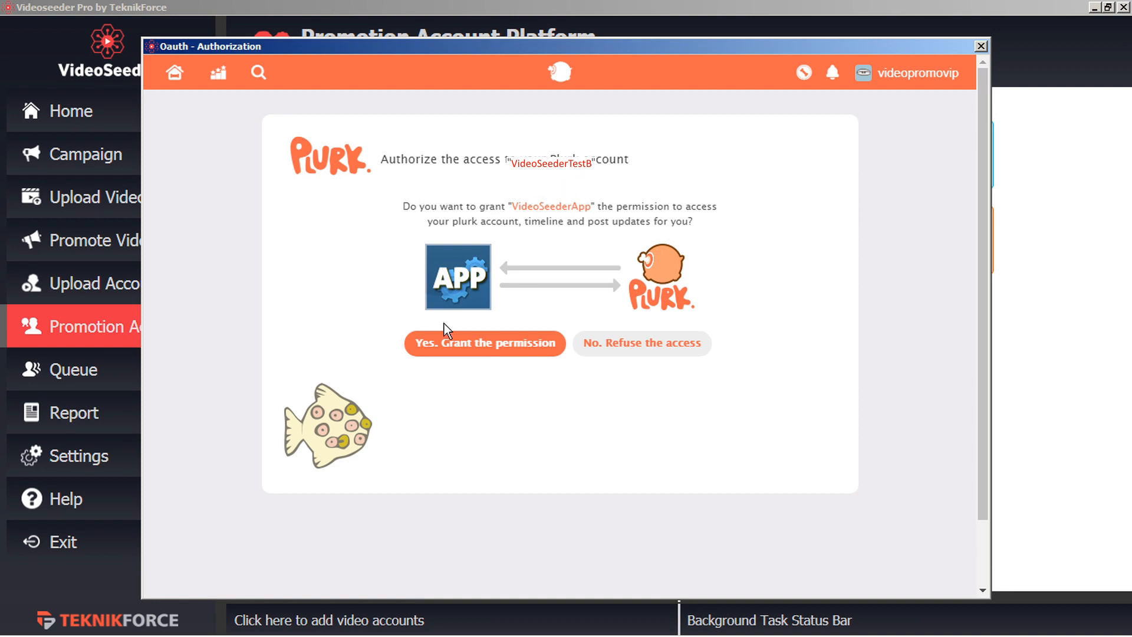
{"action": "left_click", "coordinate": [490, 352]}
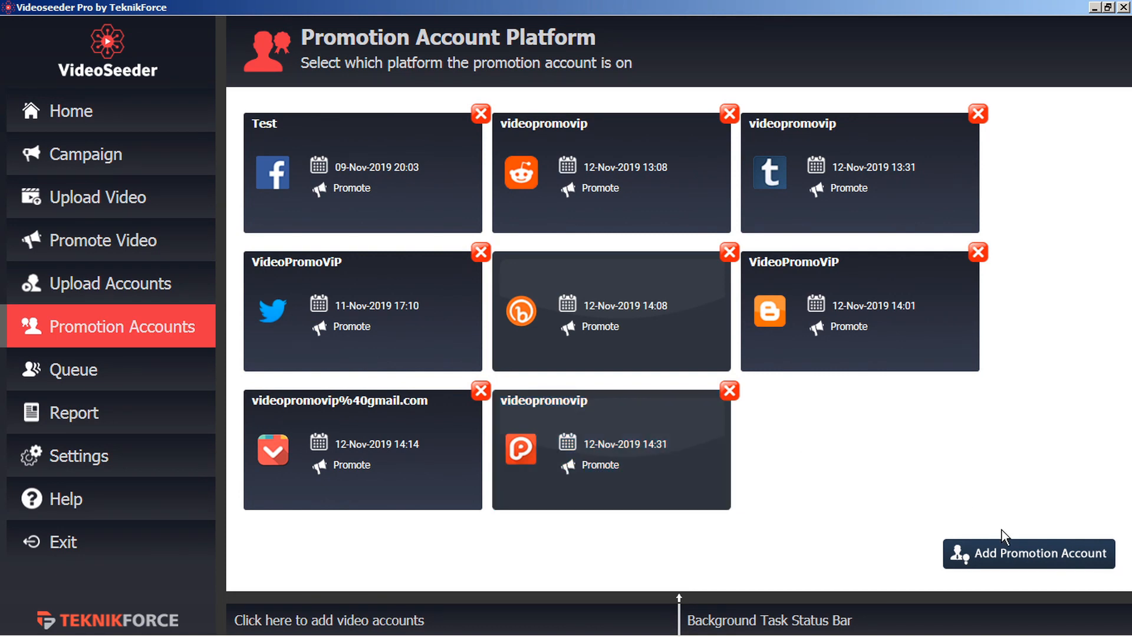
{"action": "left_click", "coordinate": [1010, 553]}
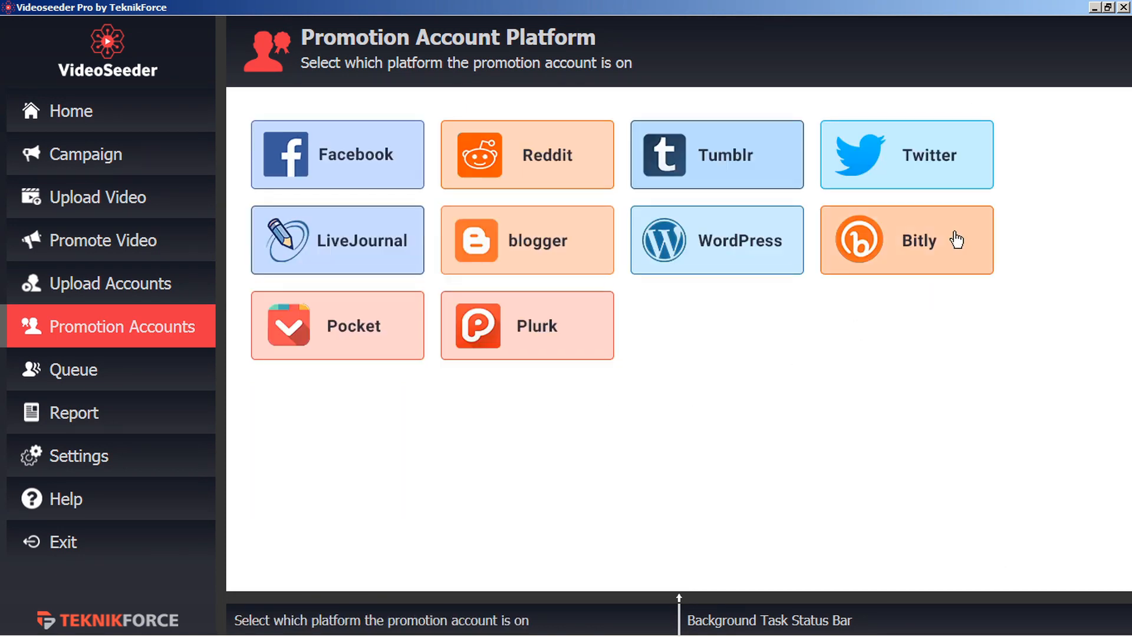